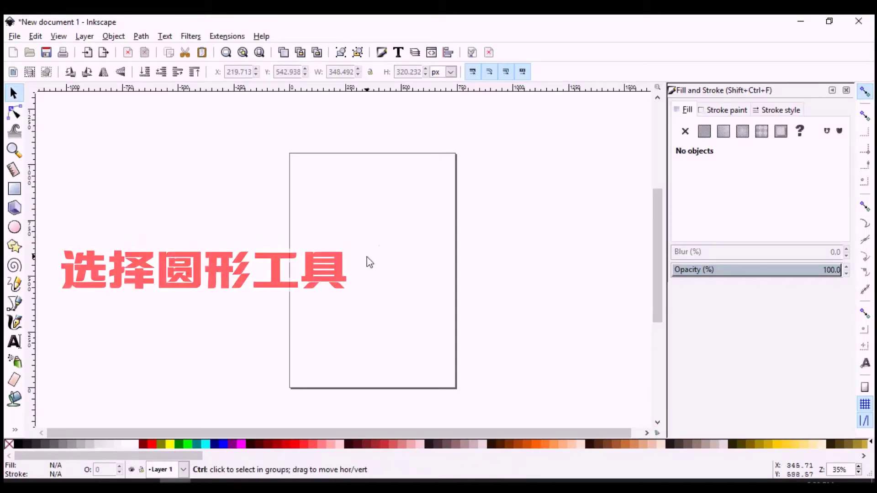
# - Draw a perfect circle for the head with the Ellipse tool and zoom in
pyautogui.click(15, 227)
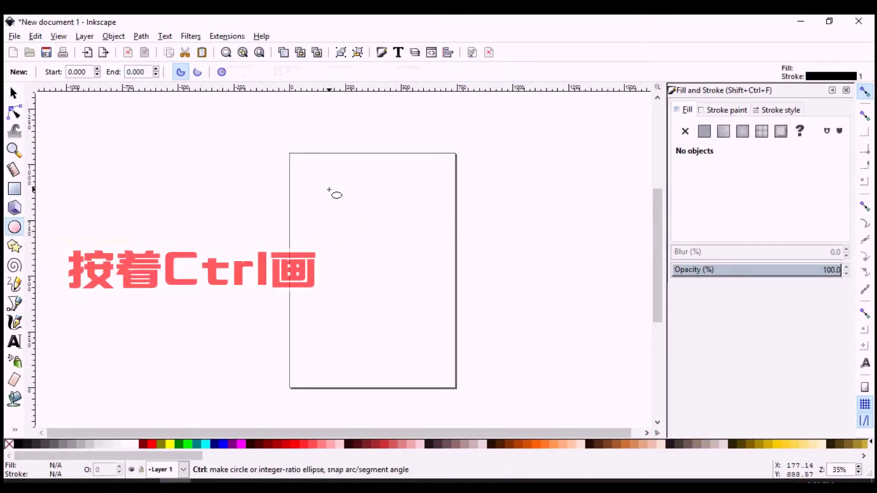
pyautogui.moveTo(330, 190); pyautogui.dragTo(377, 239)
pyautogui.moveTo(409, 273); pyautogui.dragTo(417, 280)
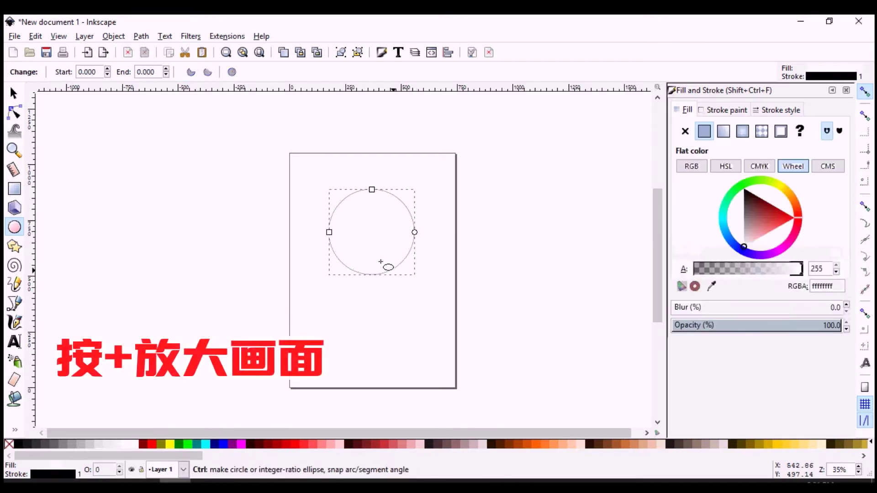
pyautogui.press('+')
# - Draw a rounded rectangle overlapping the circle's lower edge and nudge it slightly left and up
pyautogui.press('r')
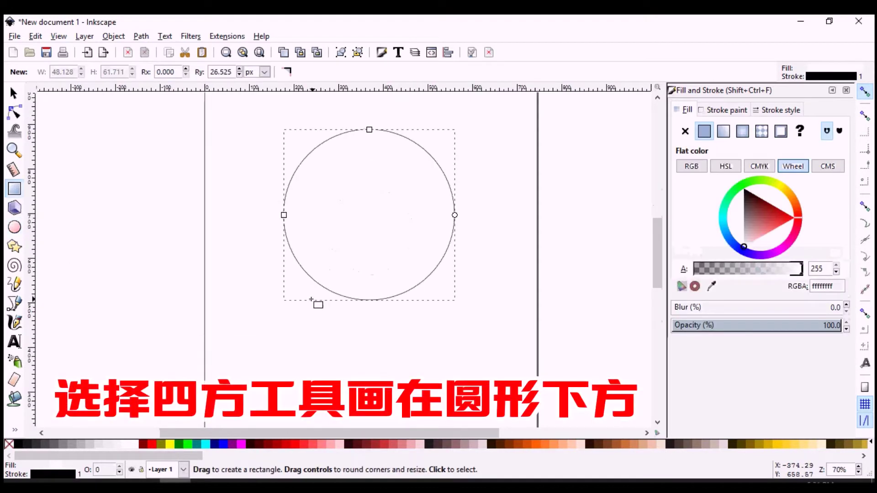
pyautogui.moveTo(324, 296); pyautogui.dragTo(447, 329)
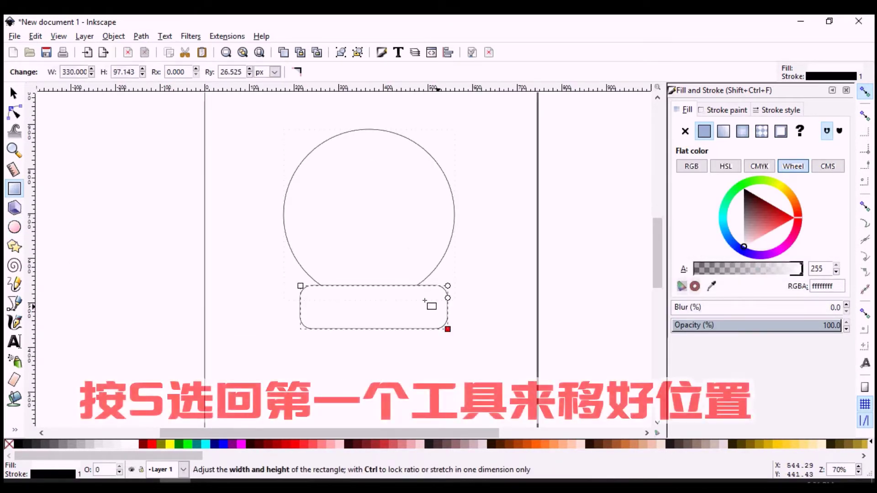
pyautogui.press('s')
pyautogui.moveTo(391, 313); pyautogui.dragTo(385, 311)
# - Subtract the rectangle from the circle with Path > Difference to flatten the head's base
pyautogui.keyDown('shift'); pyautogui.click(443, 260); pyautogui.keyUp('shift')
pyautogui.click(142, 36)
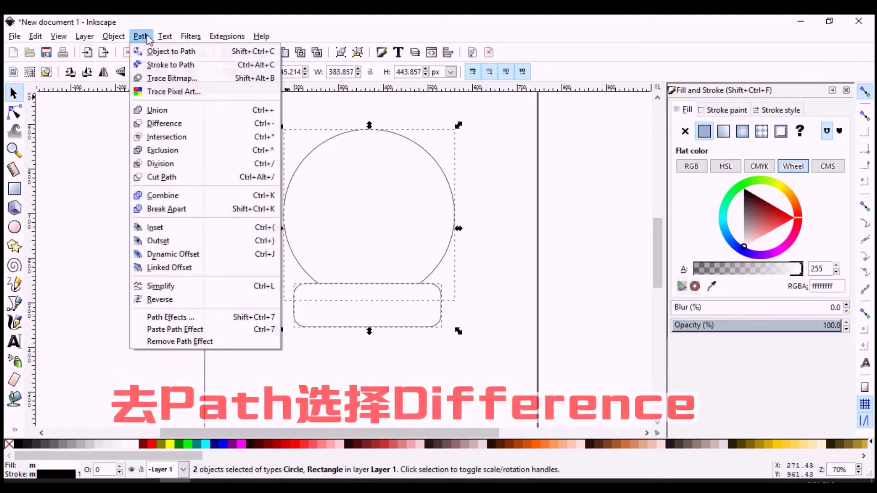
pyautogui.click(169, 130)
pyautogui.click(397, 294)
pyautogui.keyDown('ctrl'); pyautogui.scroll(1, 398, 260); pyautogui.keyUp('ctrl')
pyautogui.scroll(2, 388, 258)
# - Duplicate the head, shrink the copy from the top, and pull its bottom nodes outward
pyautogui.click(386, 256)
pyautogui.hotkey('ctrl', 'd')
pyautogui.moveTo(359, 117); pyautogui.dragTo(365, 150)
pyautogui.keyDown('ctrl'); pyautogui.scroll(1, 366, 224); pyautogui.keyUp('ctrl')
pyautogui.click(14, 112)
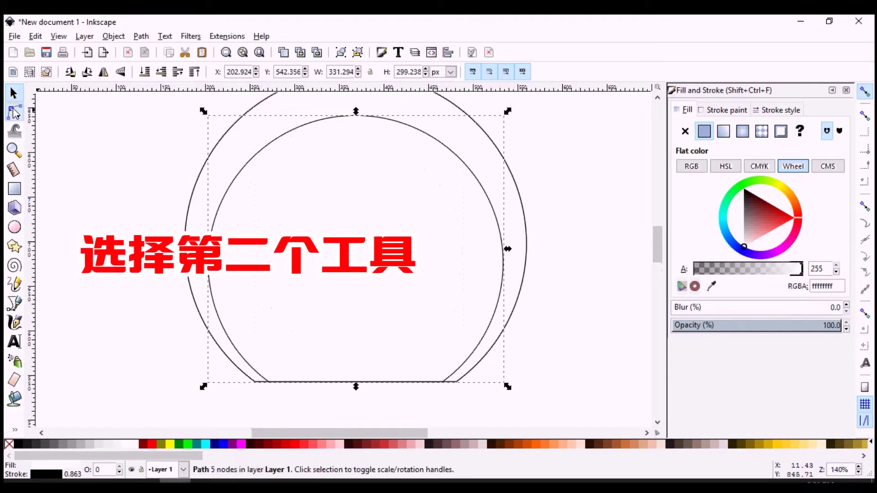
pyautogui.moveTo(269, 382); pyautogui.dragTo(256, 385)
pyautogui.moveTo(444, 383); pyautogui.dragTo(457, 383)
pyautogui.click(523, 354)
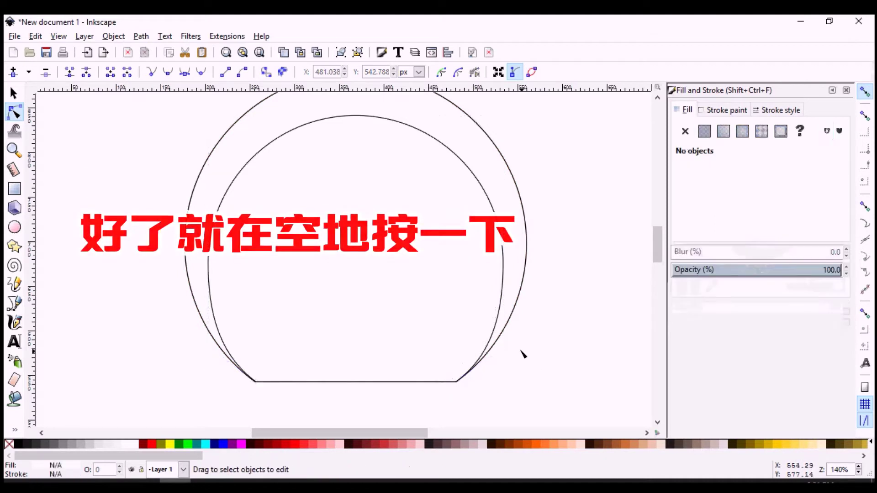
pyautogui.scroll(3, 354, 297)
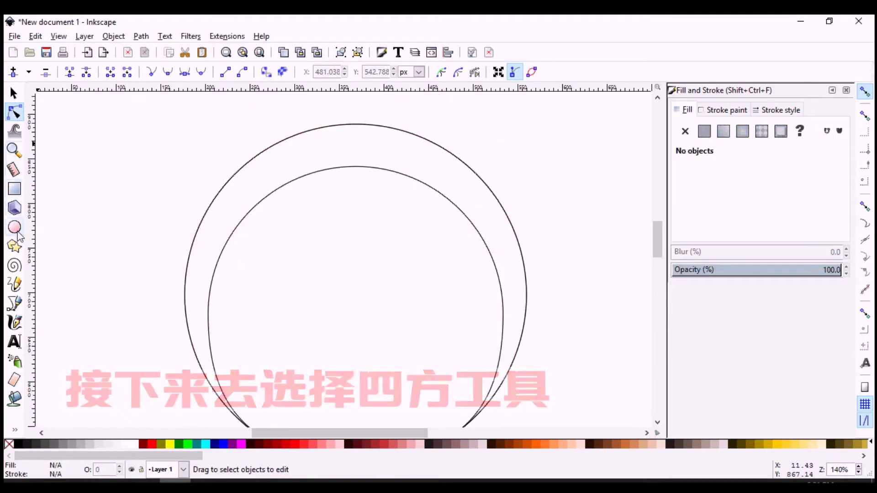
# - Draw a rounded rectangle for the left eye and nudge it slightly right
pyautogui.click(14, 188)
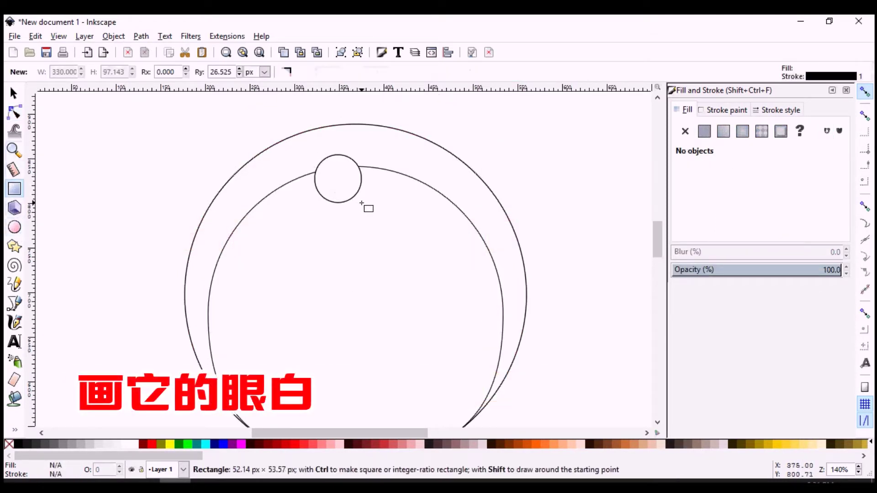
pyautogui.moveTo(360, 210); pyautogui.dragTo(360, 210)
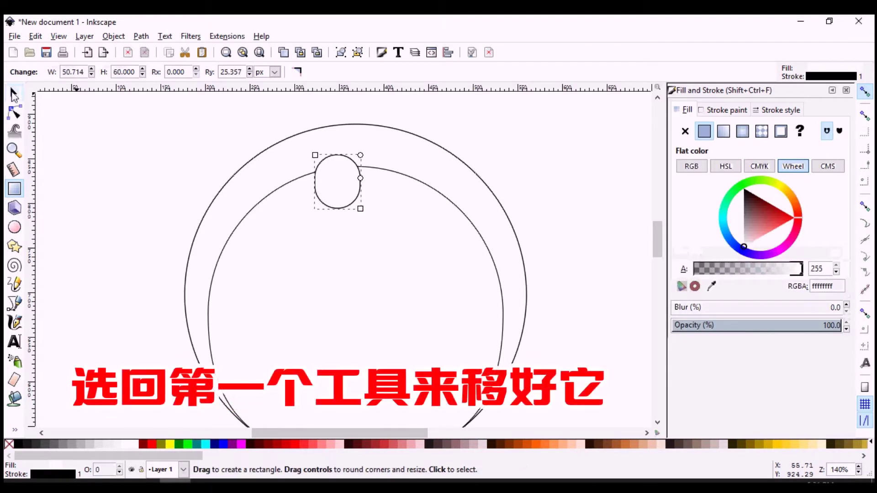
pyautogui.press('s')
pyautogui.moveTo(333, 176); pyautogui.dragTo(336, 176)
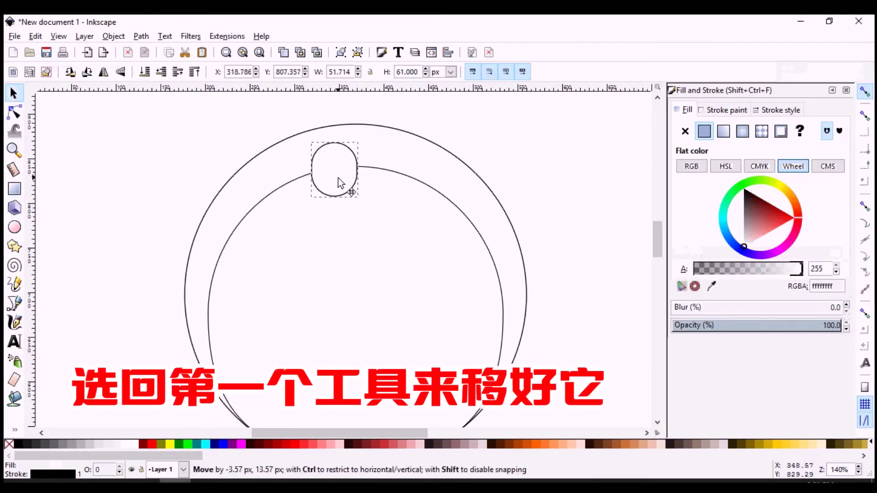
pyautogui.scroll(2, 375, 208)
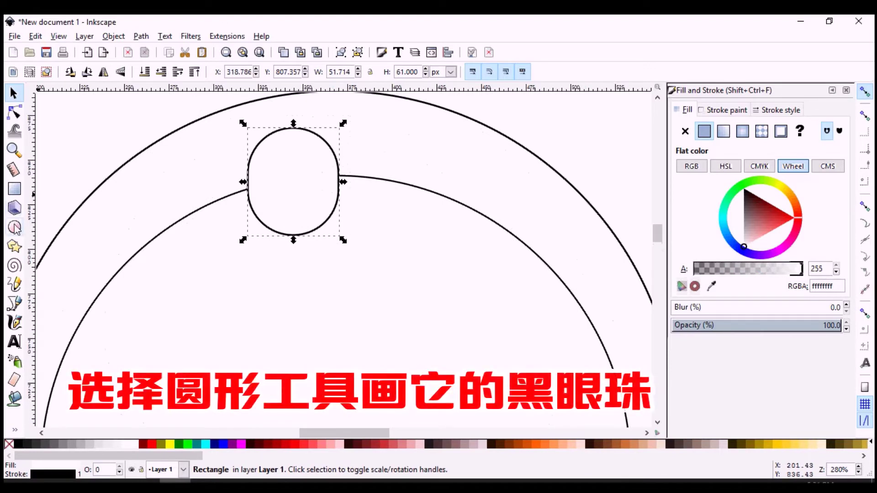
# - Draw an oval pupil inside the left eye
pyautogui.press('e')
pyautogui.moveTo(299, 177); pyautogui.dragTo(324, 217)
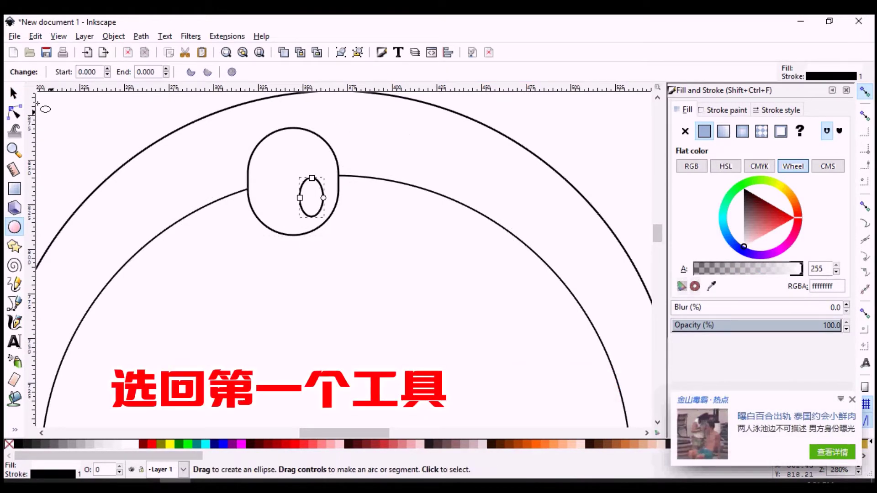
pyautogui.press('s')
# - Duplicate the eye and pupil together and move the copy to the right
pyautogui.click(263, 158)
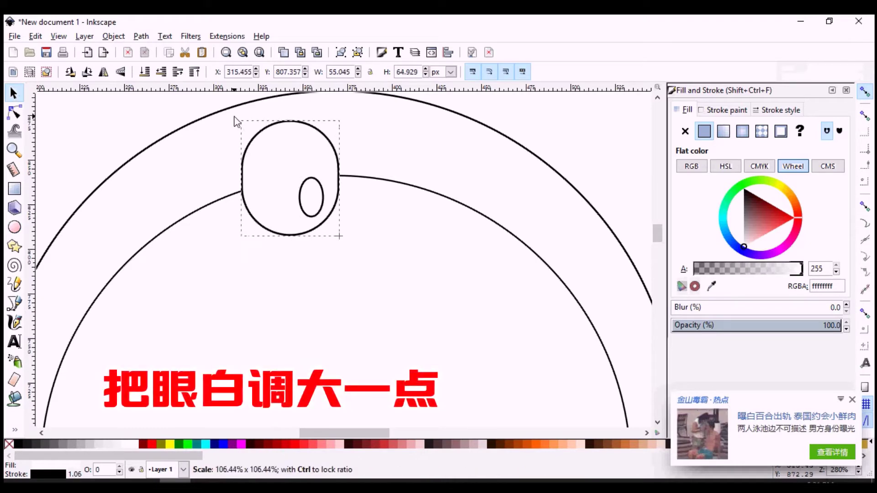
pyautogui.scroll(-3, 365, 239)
pyautogui.scroll(1, 364, 239)
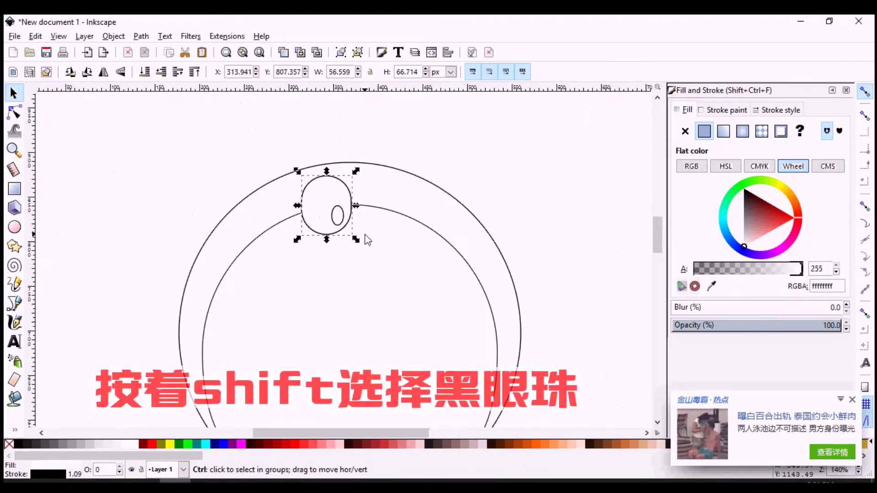
pyautogui.keyDown('shift'); pyautogui.click(337, 218); pyautogui.keyUp('shift')
pyautogui.hotkey('ctrl', 'd')
pyautogui.moveTo(340, 218); pyautogui.dragTo(389, 218)
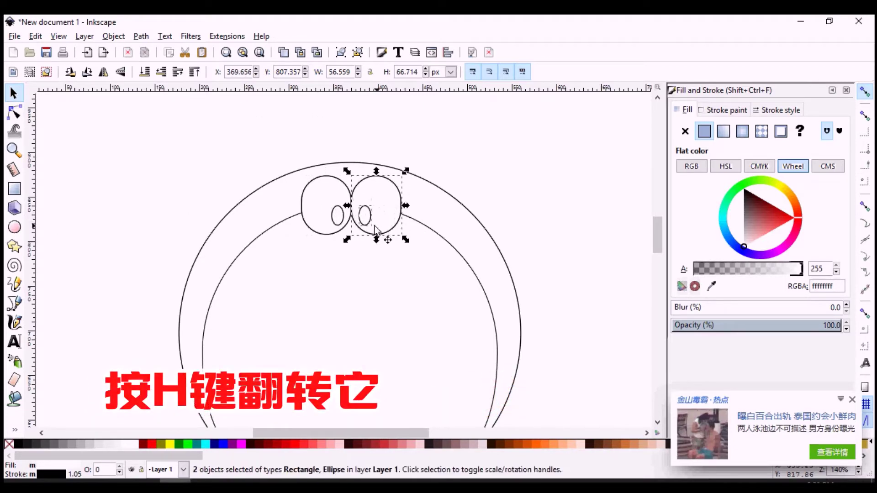
pyautogui.click(365, 280)
pyautogui.scroll(-3, 366, 280)
pyautogui.scroll(3, 366, 280)
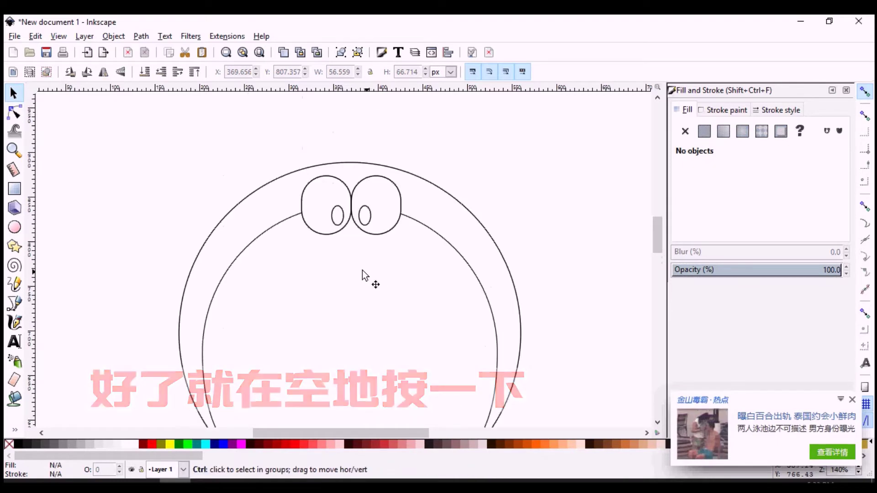
pyautogui.scroll(2, 364, 279)
# - Draw a round nose circle centred below the eyes
pyautogui.click(14, 227)
pyautogui.moveTo(316, 179)
pyautogui.mouseDown()
pyautogui.moveTo(388, 249)
pyautogui.moveTo(361, 229)
pyautogui.mouseUp()
pyautogui.press('s')
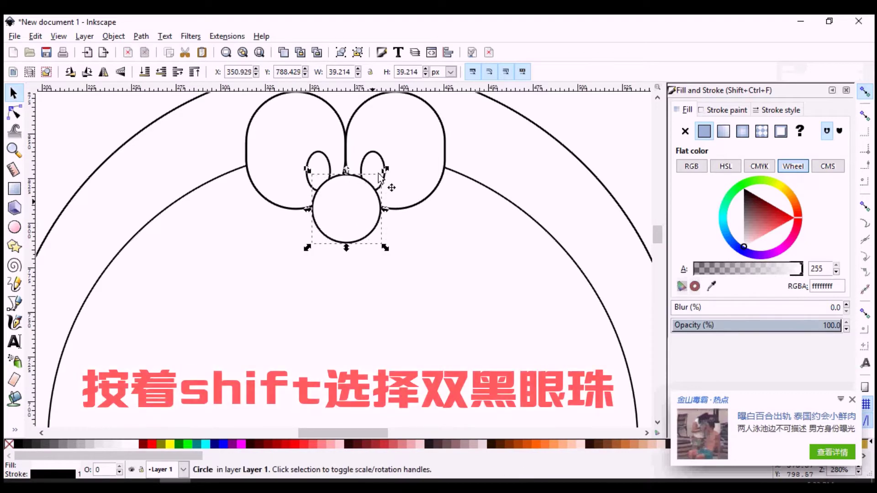
# - Nudge both pupils upward and zoom out to see the whole head
pyautogui.keyDown('shift'); pyautogui.click(321, 170); pyautogui.keyUp('shift')
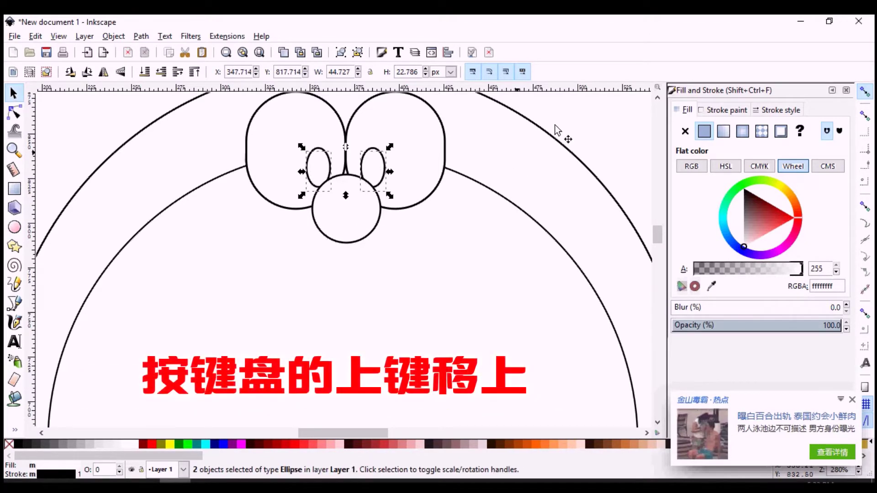
pyautogui.press('Escape')
pyautogui.press('-')
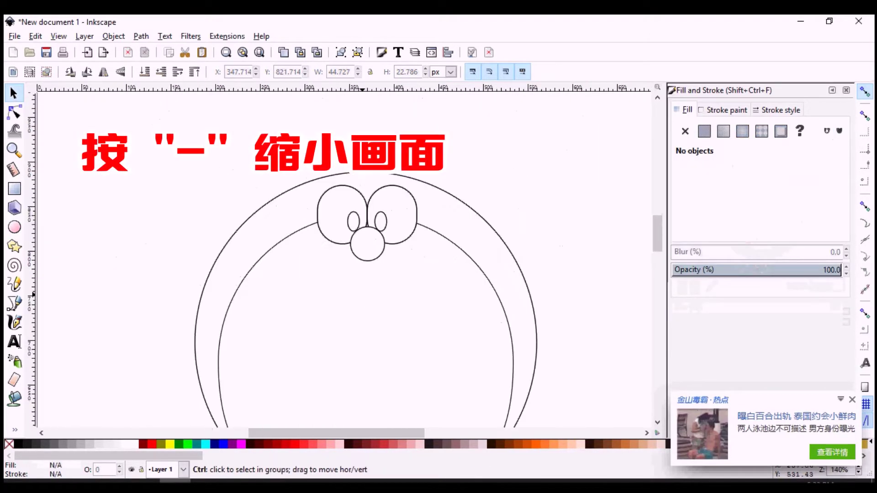
pyautogui.scroll(-3, 381, 315)
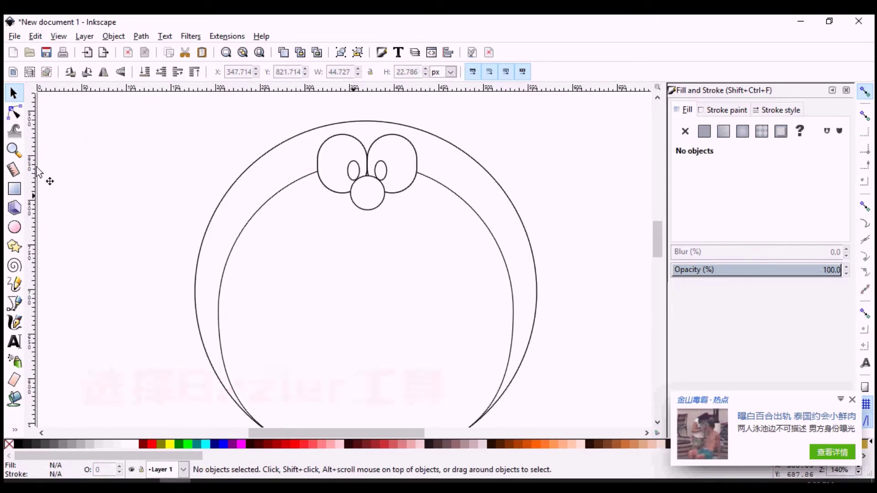
# - Draw a straight vertical line down from the nose centre with the Bezier tool
pyautogui.click(15, 304)
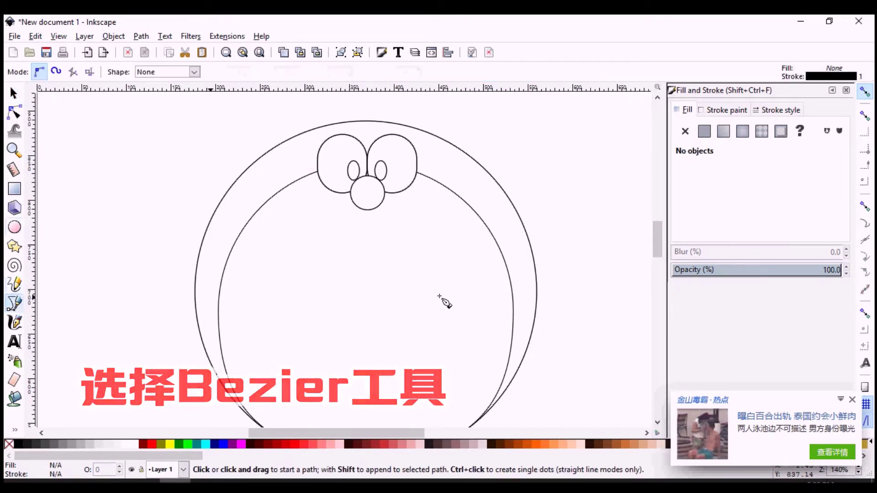
pyautogui.click(368, 194)
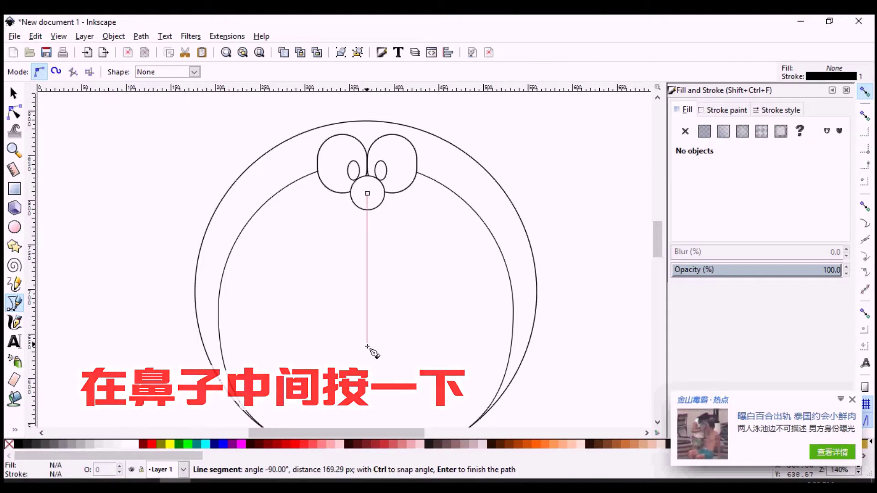
pyautogui.click(367, 399)
pyautogui.press('Return')
# - Draw a large circle below the nose
pyautogui.scroll(-3, 364, 343)
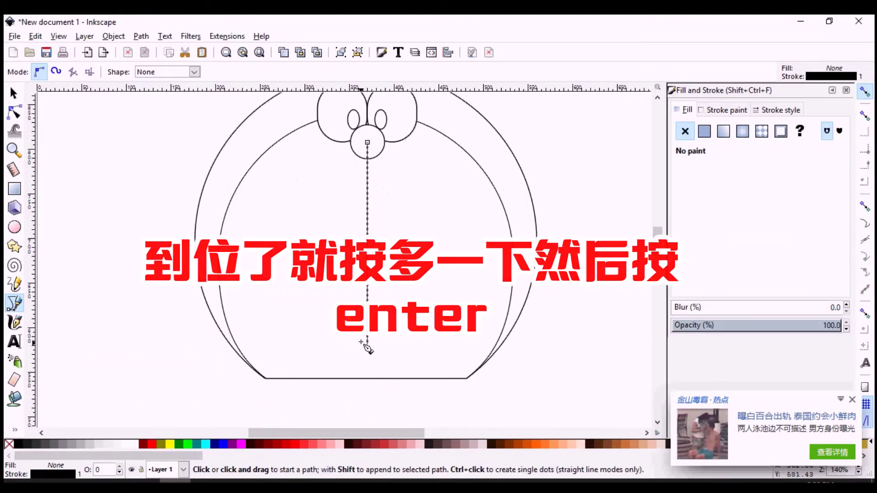
pyautogui.press('e')
pyautogui.moveTo(268, 183)
pyautogui.mouseDown()
pyautogui.moveTo(470, 347)
pyautogui.moveTo(522, 424)
pyautogui.mouseUp()
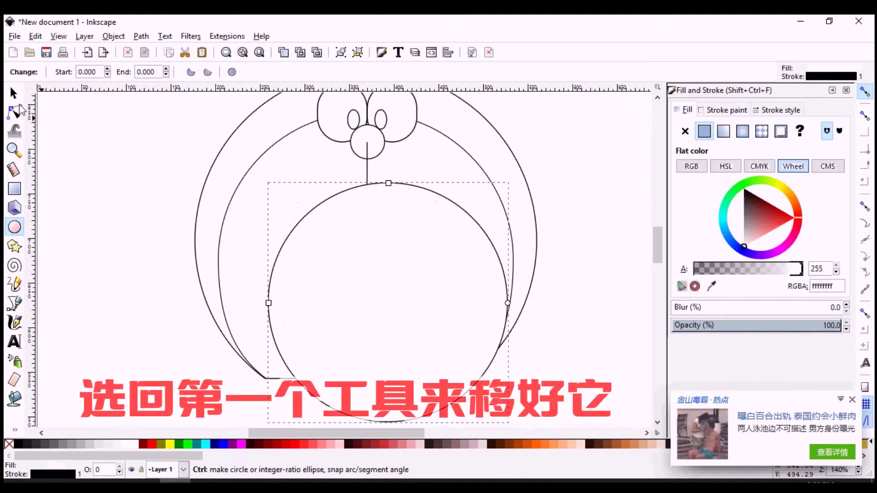
# - Squash the large circle into an ellipse under the nose and remove its fill
pyautogui.press('s')
pyautogui.moveTo(404, 340)
pyautogui.mouseDown()
pyautogui.moveTo(383, 264)
pyautogui.moveTo(379, 270)
pyautogui.mouseUp()
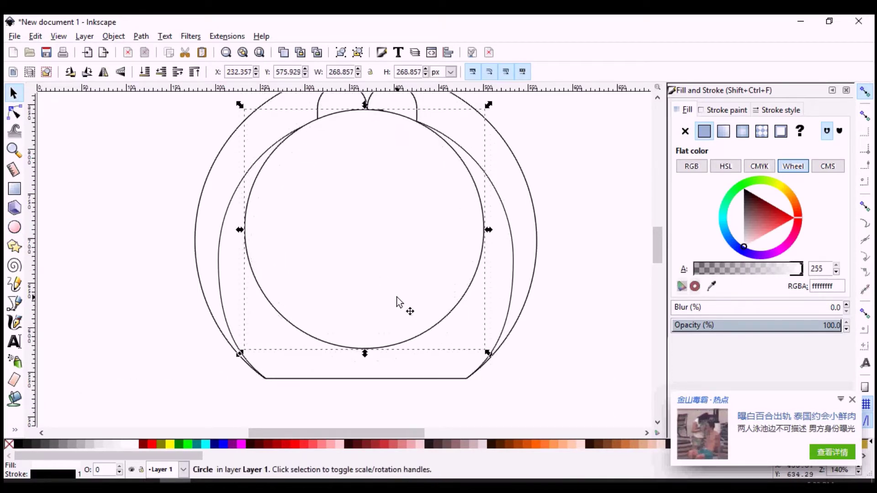
pyautogui.scroll(4, 398, 302)
pyautogui.scroll(-2, 381, 268)
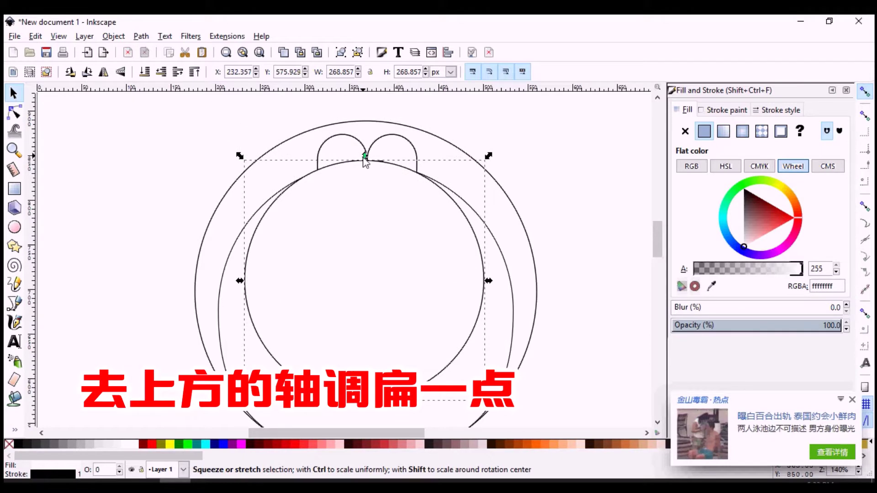
pyautogui.moveTo(364, 156); pyautogui.dragTo(363, 202)
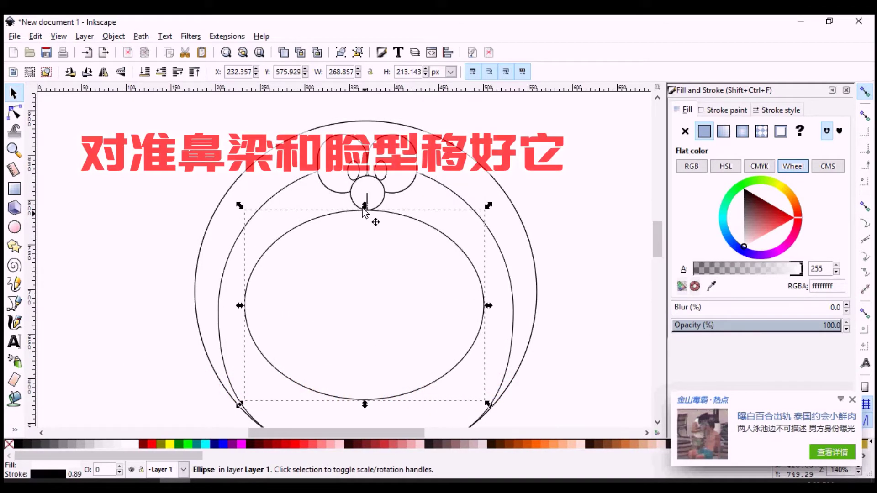
pyautogui.moveTo(429, 335); pyautogui.dragTo(429, 351)
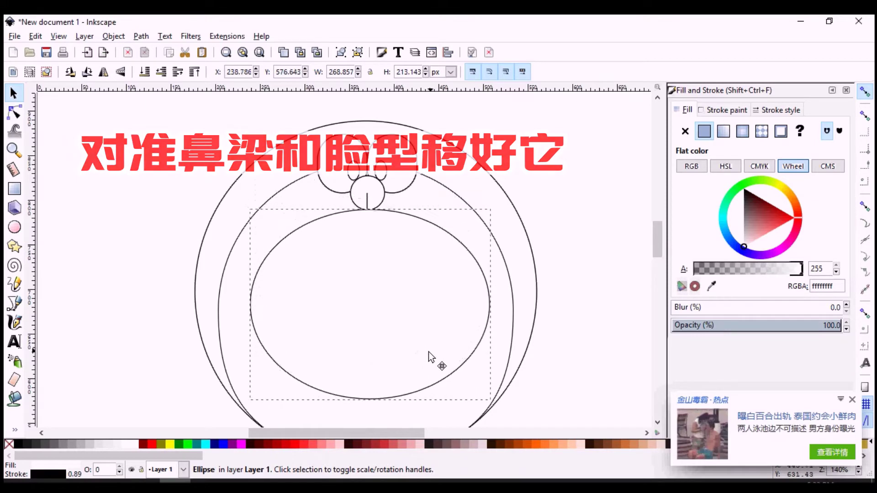
pyautogui.click(8, 443)
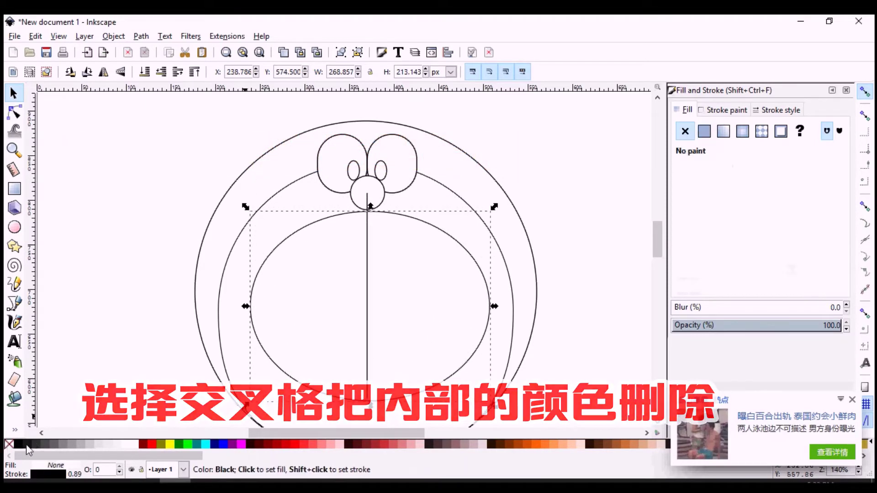
pyautogui.moveTo(437, 407); pyautogui.dragTo(434, 404)
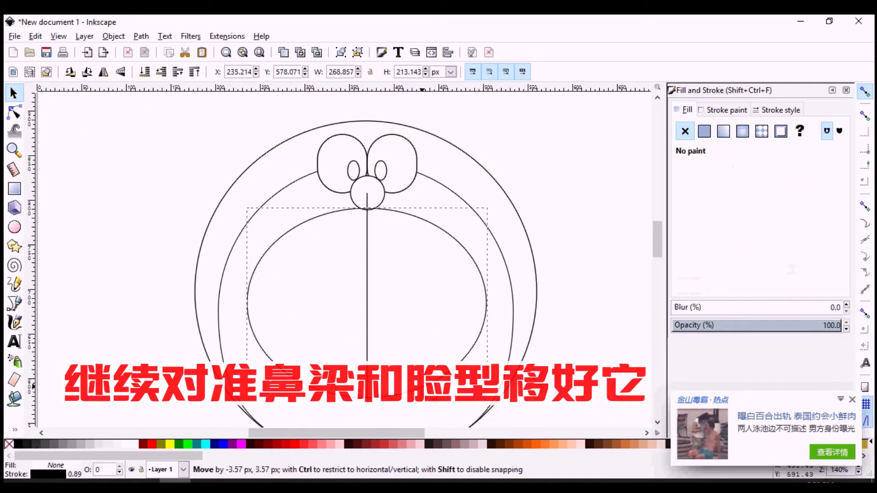
# - Centre the nose line and ellipse on a vertical axis via Align and Distribute
pyautogui.keyDown('shift'); pyautogui.click(367, 350); pyautogui.keyUp('shift')
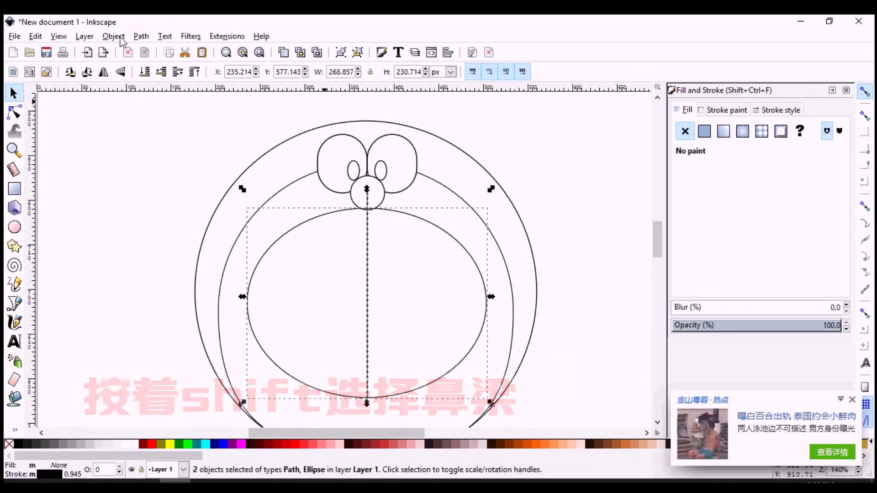
pyautogui.click(114, 36)
pyautogui.click(151, 354)
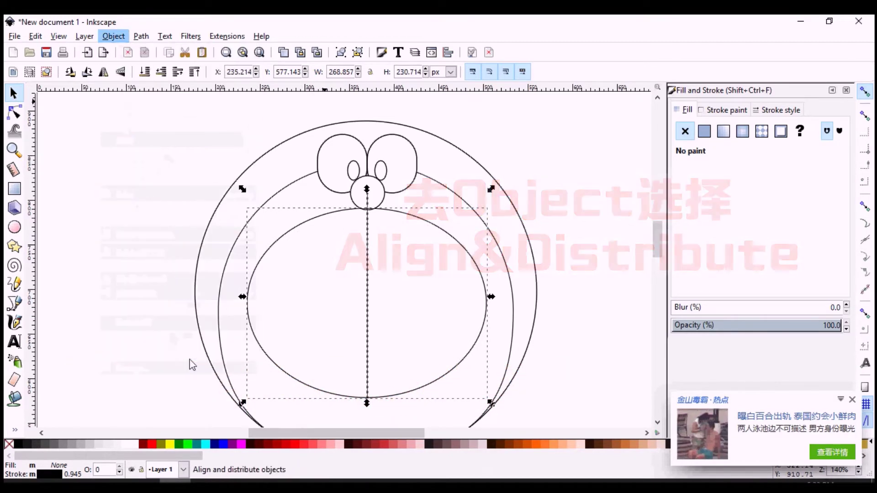
pyautogui.click(763, 155)
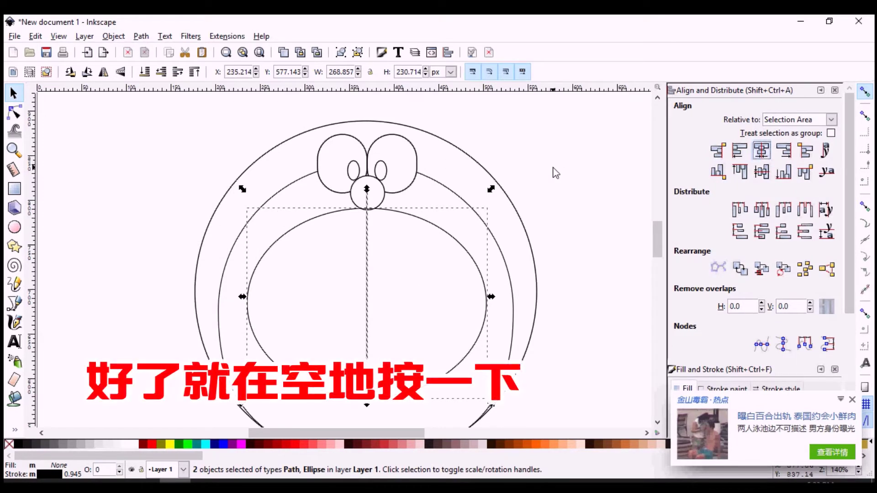
pyautogui.click(499, 170)
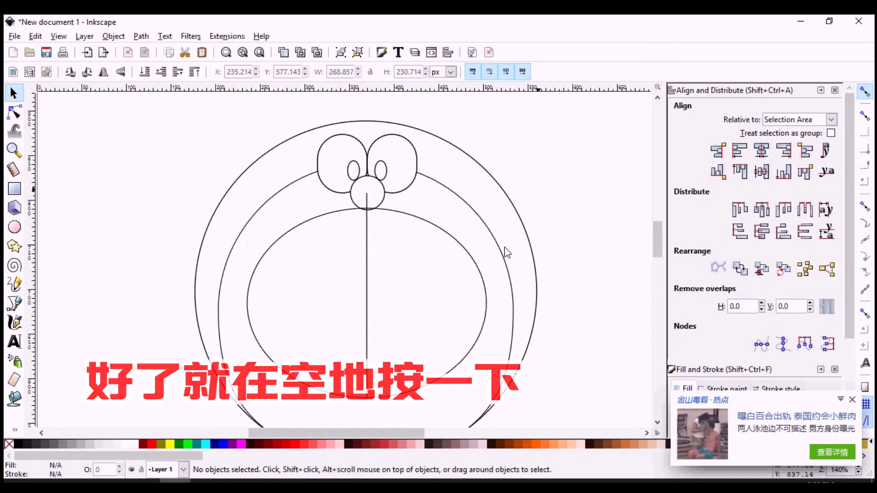
# - Draw a rounded rectangle and place it over the ellipse's upper half
pyautogui.click(12, 191)
pyautogui.moveTo(158, 160); pyautogui.dragTo(535, 277)
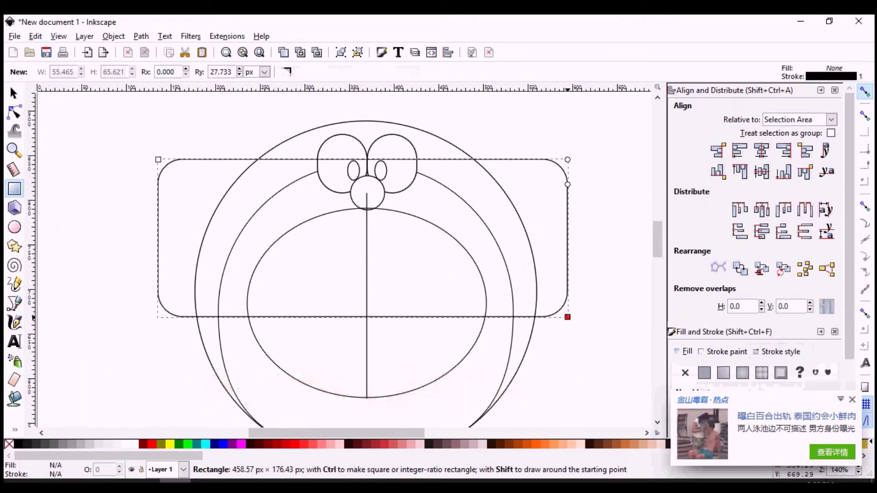
pyautogui.press('s')
pyautogui.click(475, 268)
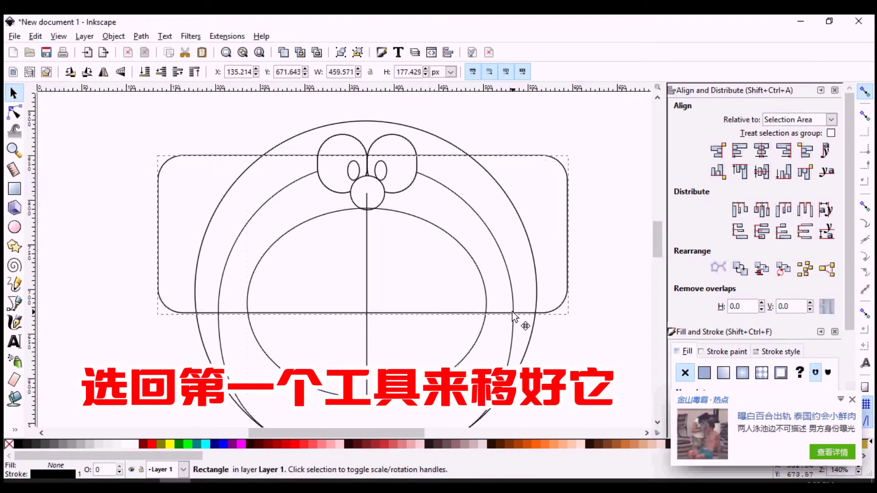
pyautogui.moveTo(515, 317); pyautogui.dragTo(489, 295)
# - Cut the ellipse along the rectangle's edge with Path > Cut Path
pyautogui.click(487, 297)
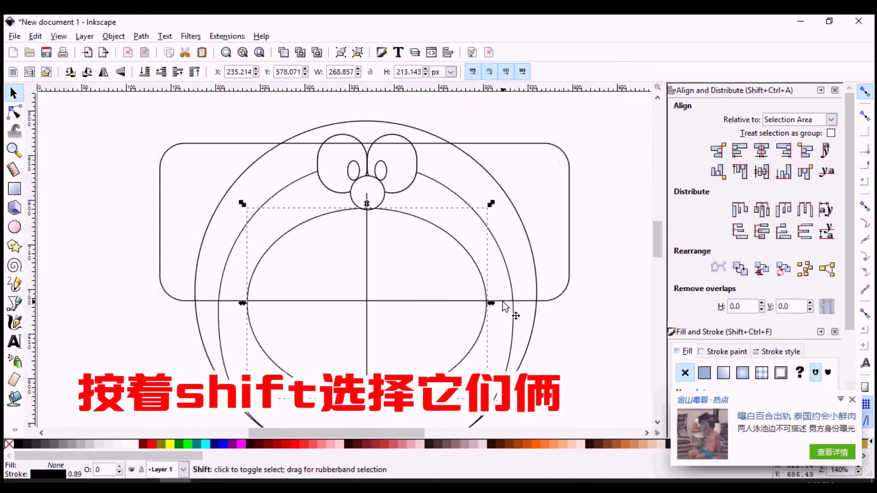
pyautogui.keyDown('shift'); pyautogui.click(503, 302); pyautogui.keyUp('shift')
pyautogui.click(141, 36)
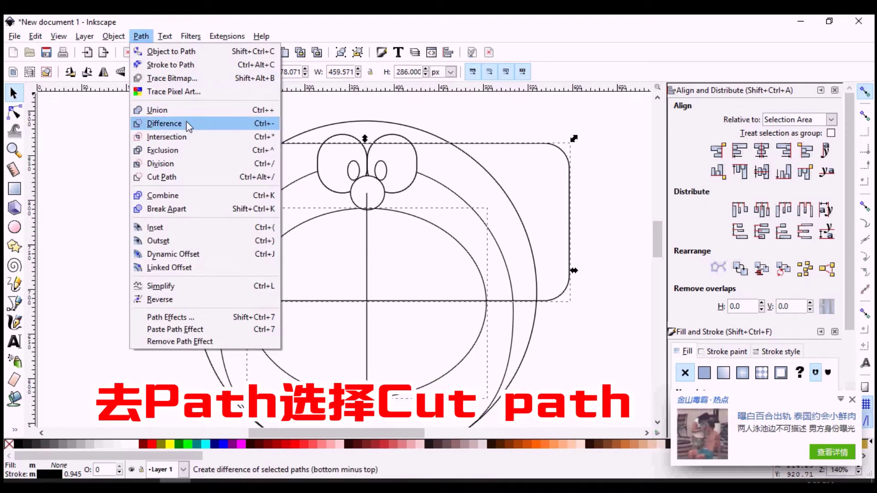
pyautogui.click(174, 176)
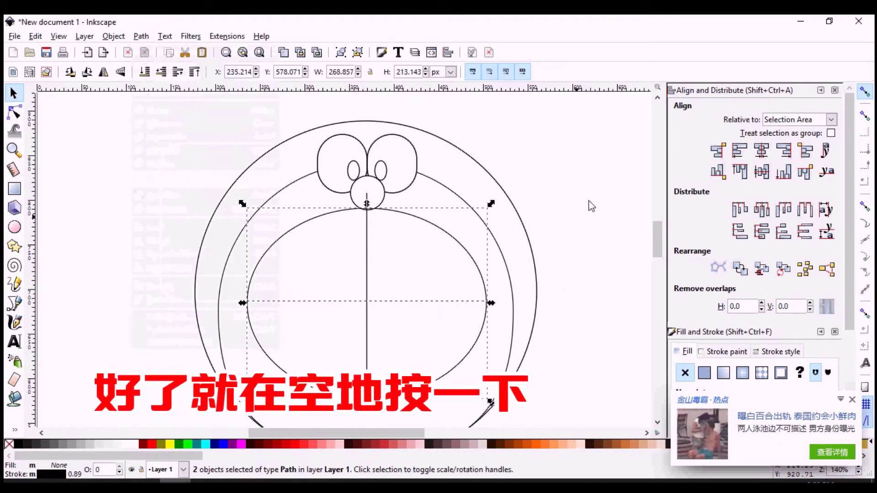
pyautogui.click(587, 202)
# - Delete the upper arc so only the smile curve remains
pyautogui.click(465, 250)
pyautogui.press('Delete')
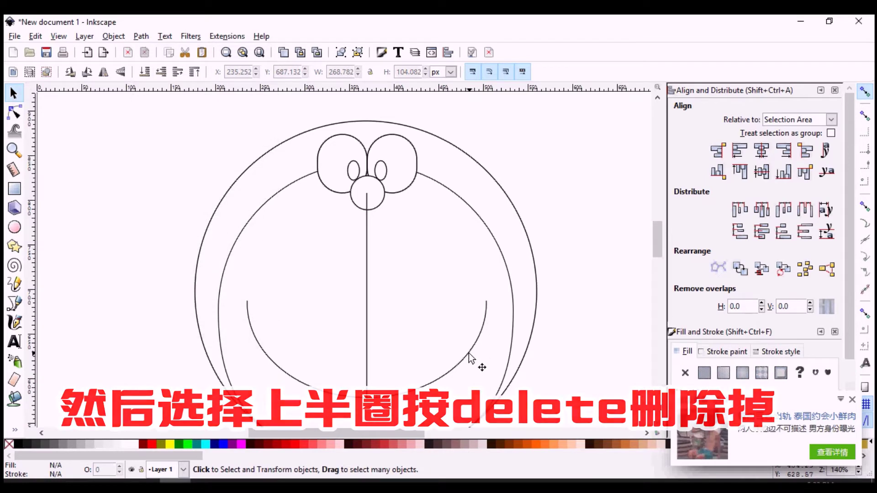
pyautogui.scroll(-3, 473, 347)
pyautogui.click(379, 154)
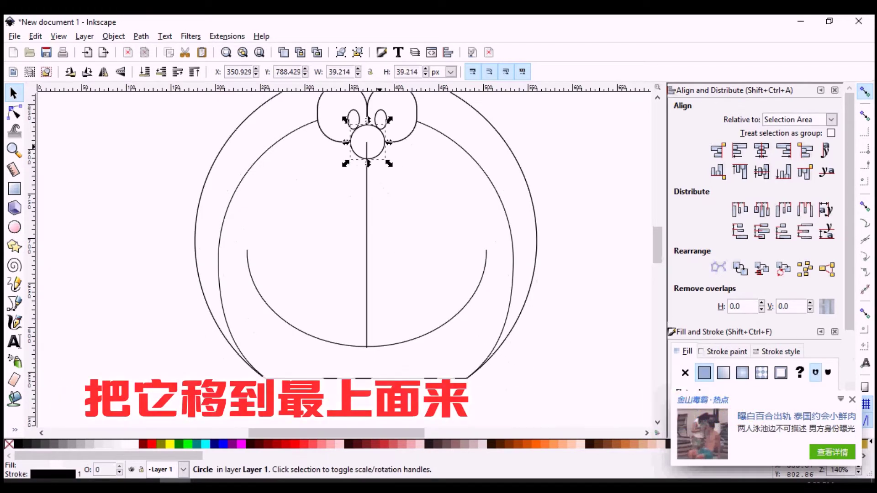
pyautogui.click(460, 294)
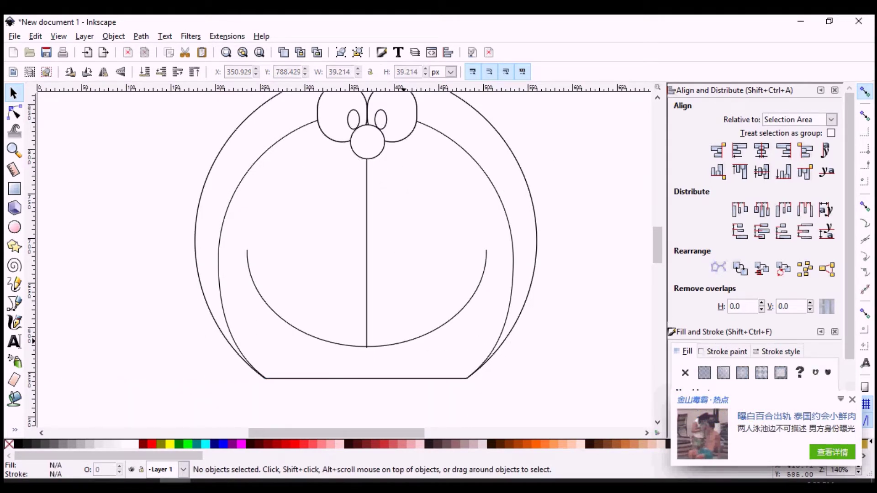
pyautogui.click(475, 291)
pyautogui.click(562, 252)
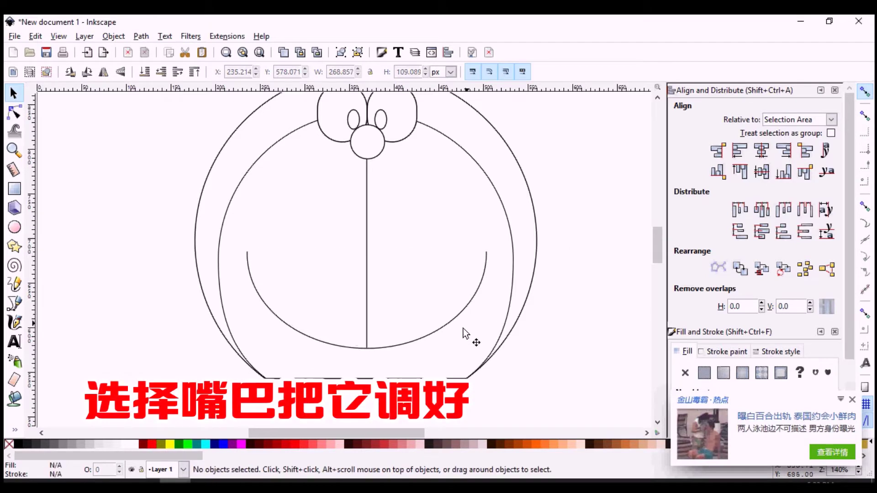
# - Raise the mouth curve's top edge slightly
pyautogui.scroll(-1, 396, 315)
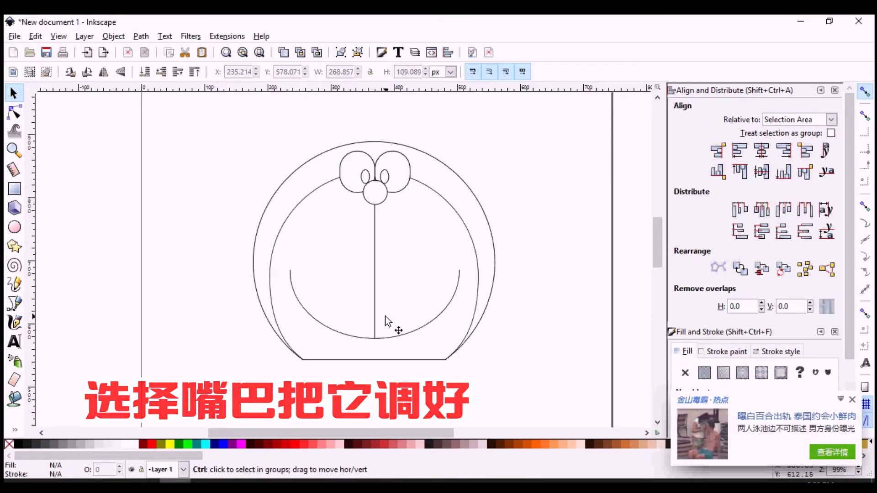
pyautogui.scroll(1, 385, 321)
pyautogui.click(372, 348)
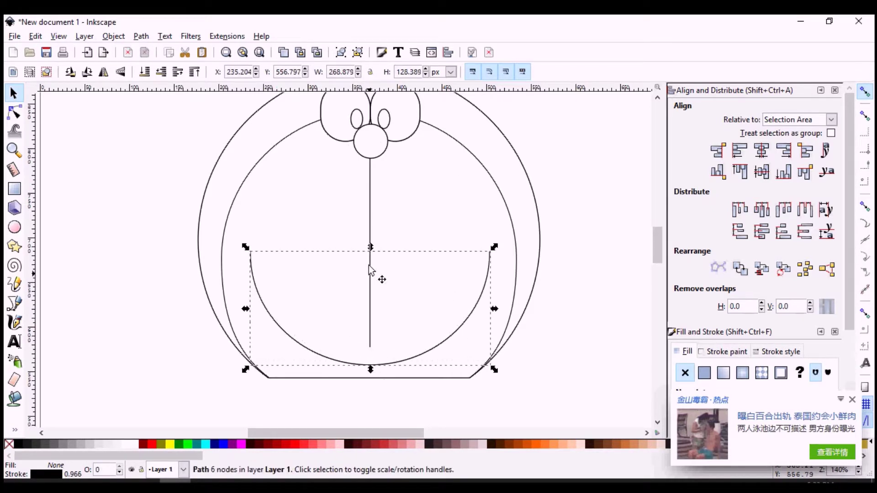
pyautogui.moveTo(373, 271); pyautogui.dragTo(374, 267)
# - Stretch the vertical nose line down to meet the mouth curve
pyautogui.click(493, 250)
pyautogui.click(369, 327)
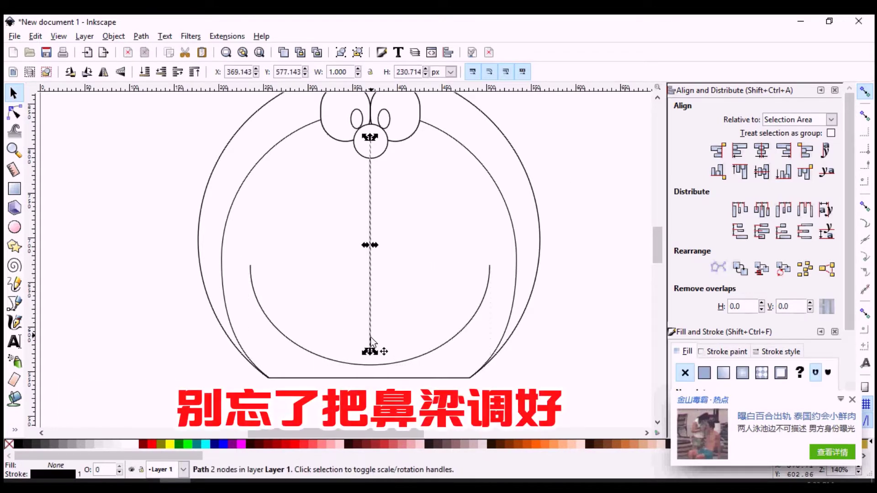
pyautogui.moveTo(371, 352); pyautogui.dragTo(370, 371)
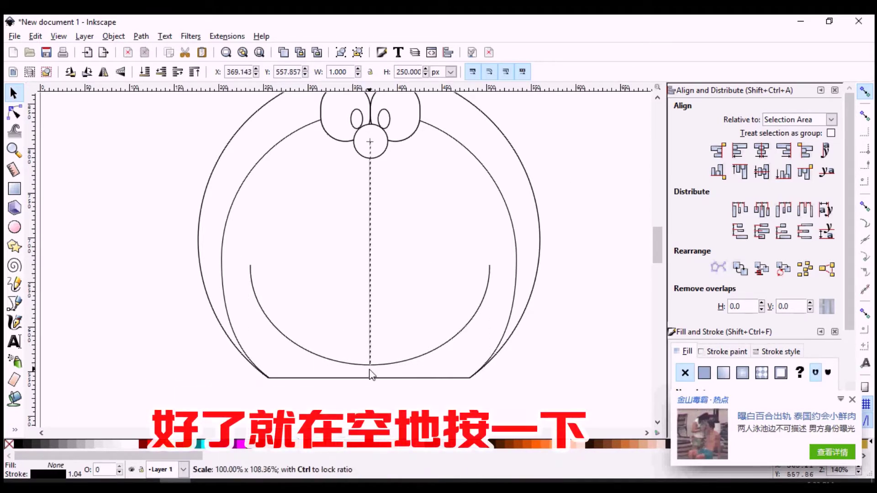
# - Draw three straight whisker lines fanning across the left cheek with the Bezier tool
pyautogui.click(550, 231)
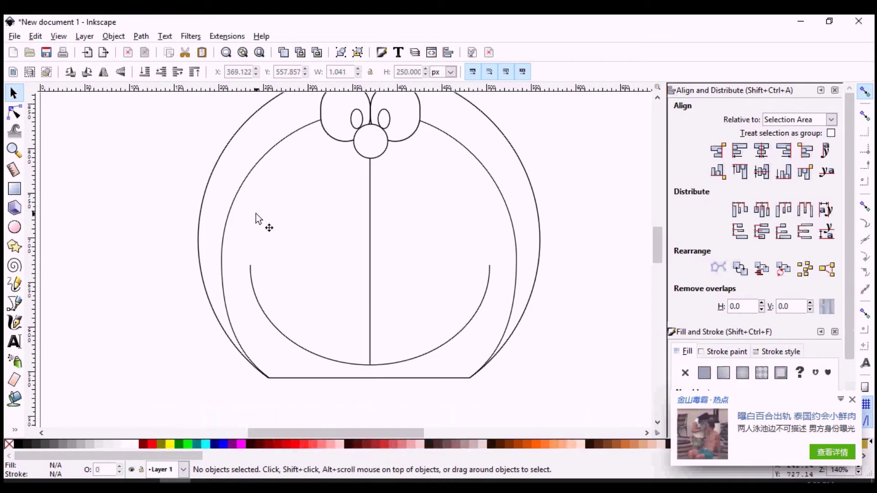
pyautogui.click(14, 303)
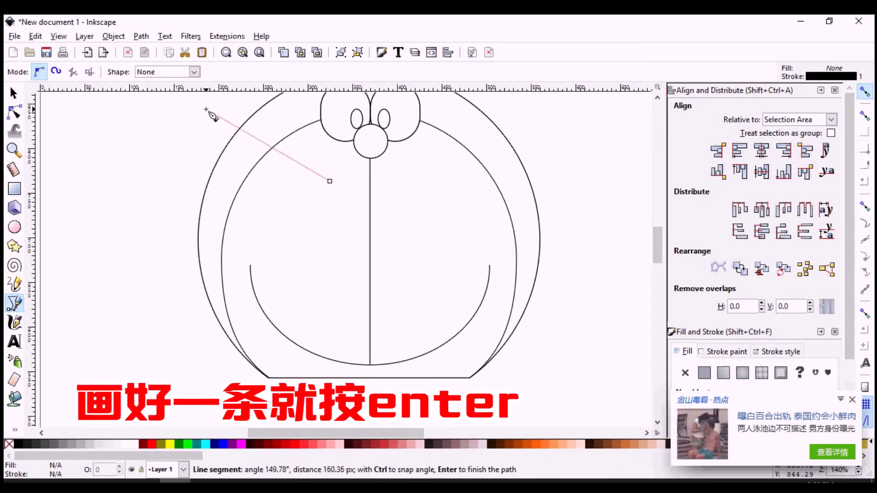
pyautogui.press('Return')
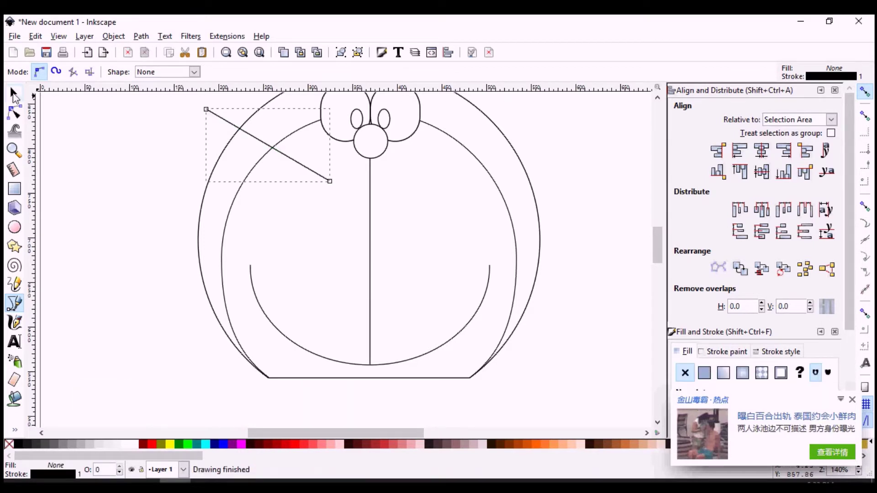
pyautogui.click(322, 229)
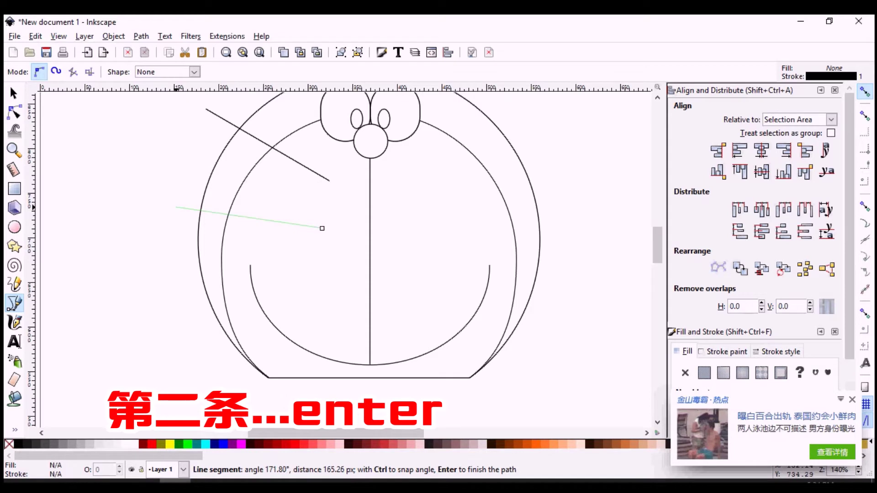
pyautogui.press('Return')
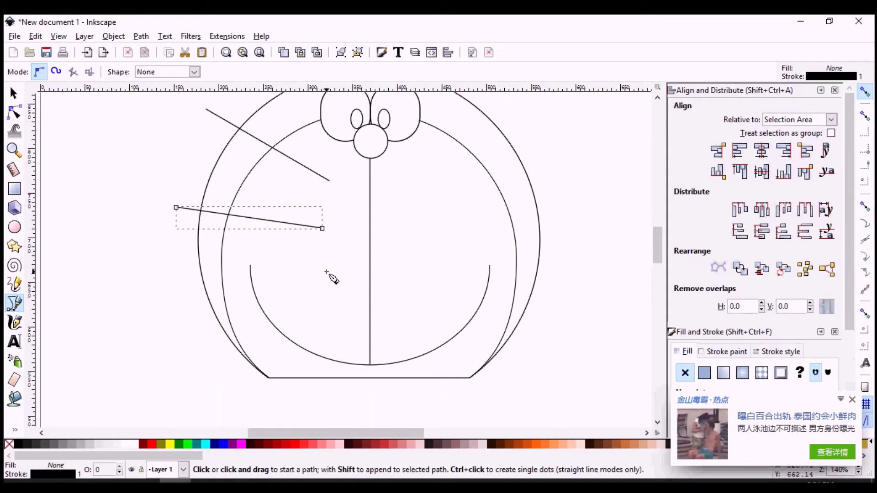
pyautogui.click(322, 274)
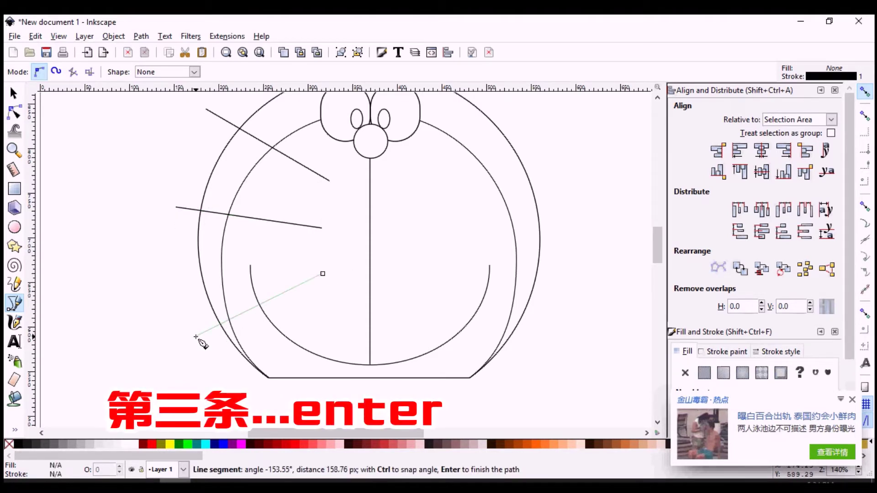
pyautogui.click(196, 337)
pyautogui.press('Return')
pyautogui.press('s')
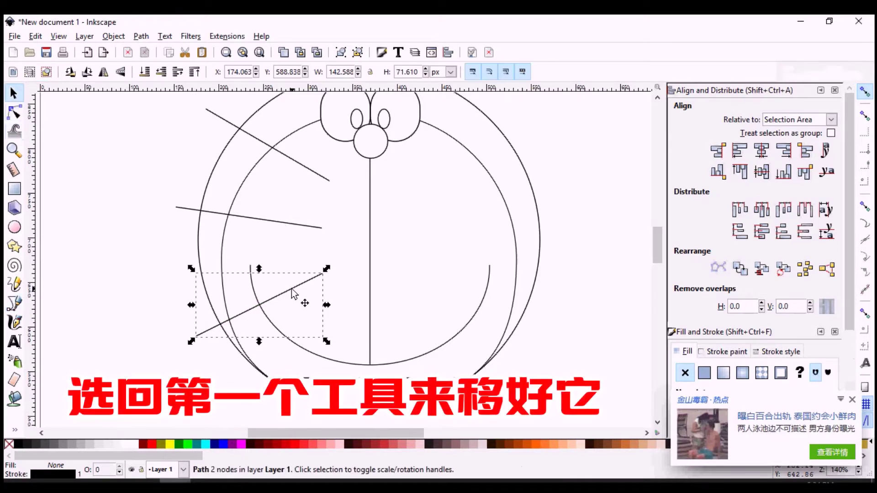
# - Reposition the left whiskers, tilting the middle one about 4 degrees
pyautogui.moveTo(294, 270); pyautogui.dragTo(294, 270)
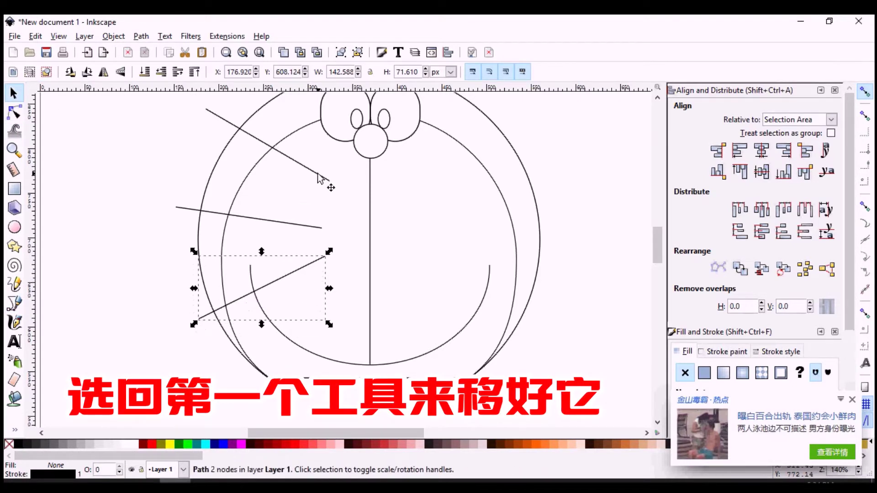
pyautogui.moveTo(313, 191); pyautogui.dragTo(316, 197)
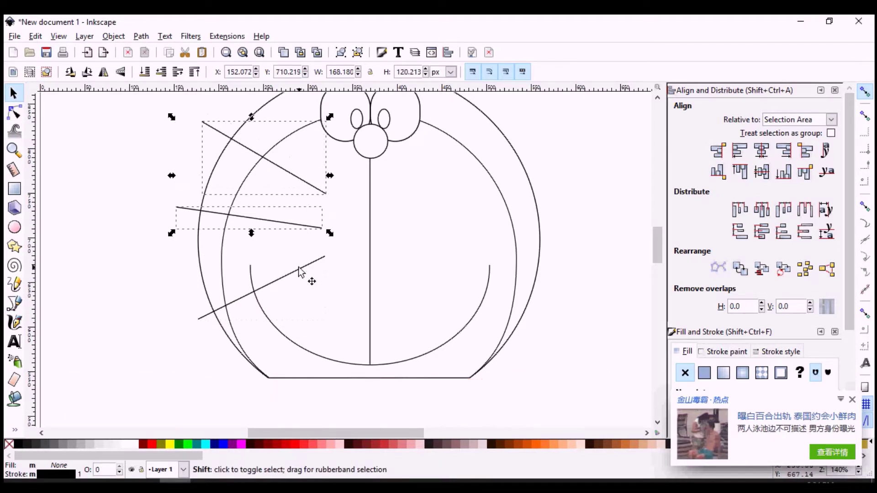
pyautogui.click(99, 220)
pyautogui.click(203, 210)
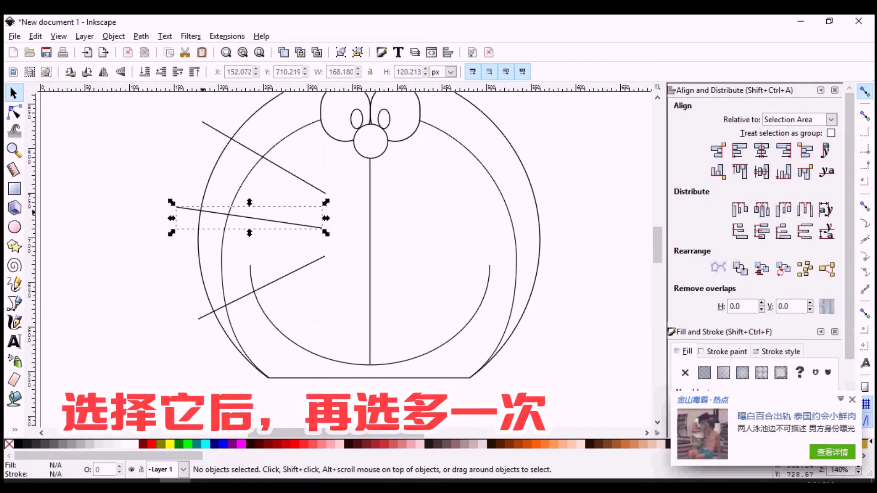
pyautogui.click(204, 210)
pyautogui.moveTo(171, 202); pyautogui.dragTo(173, 211)
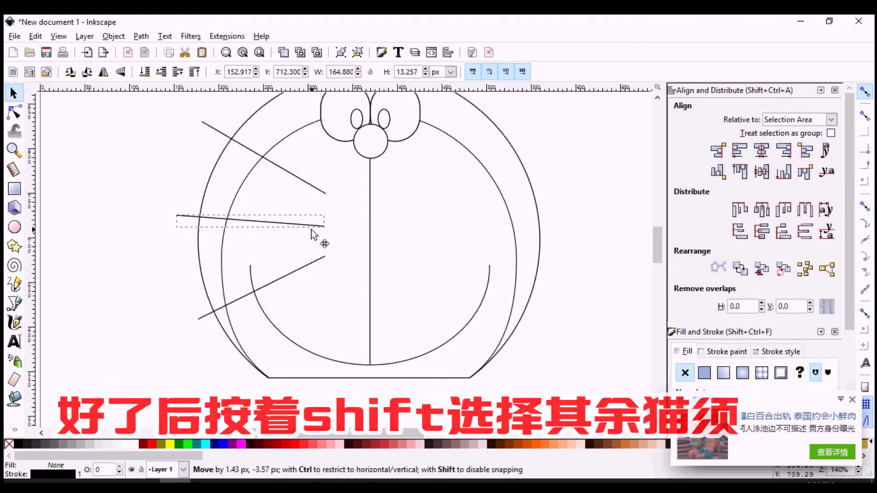
pyautogui.moveTo(310, 229); pyautogui.dragTo(311, 229)
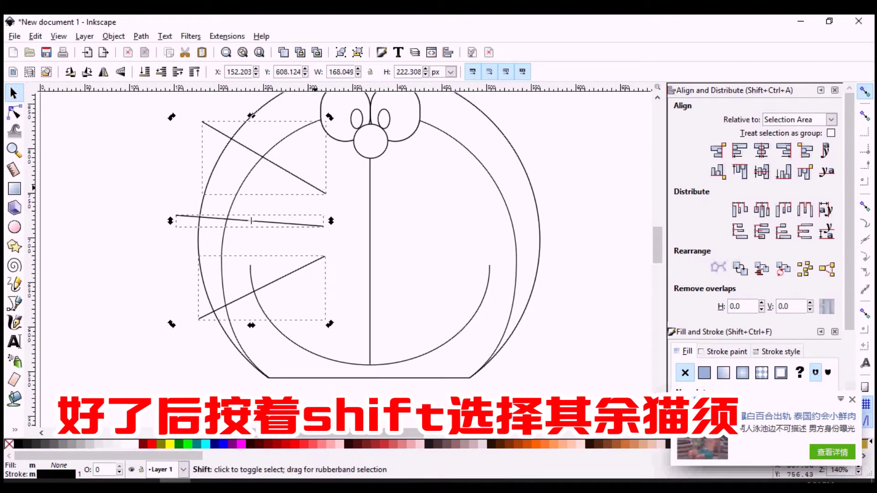
pyautogui.moveTo(329, 201); pyautogui.dragTo(328, 190)
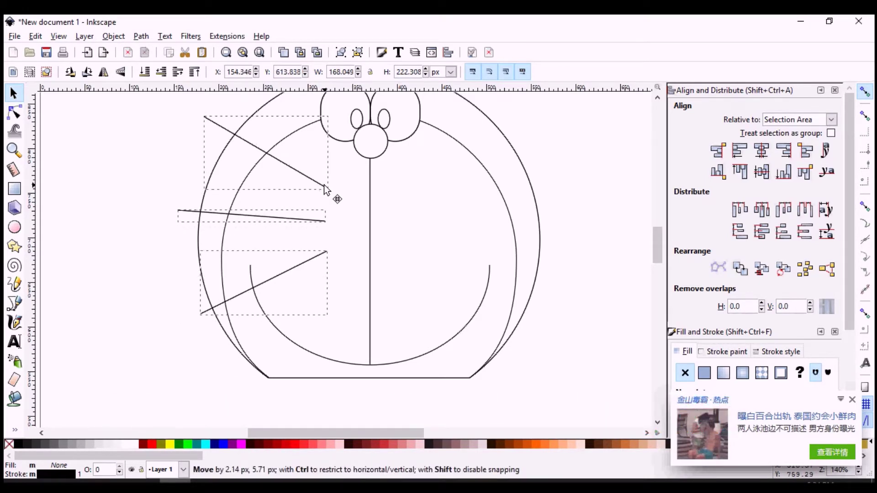
# - Duplicate the three whiskers, flip them horizontally, and place them on the right cheek
pyautogui.hotkey('ctrl', 'd')
pyautogui.moveTo(326, 201); pyautogui.dragTo(549, 202)
pyautogui.press('h')
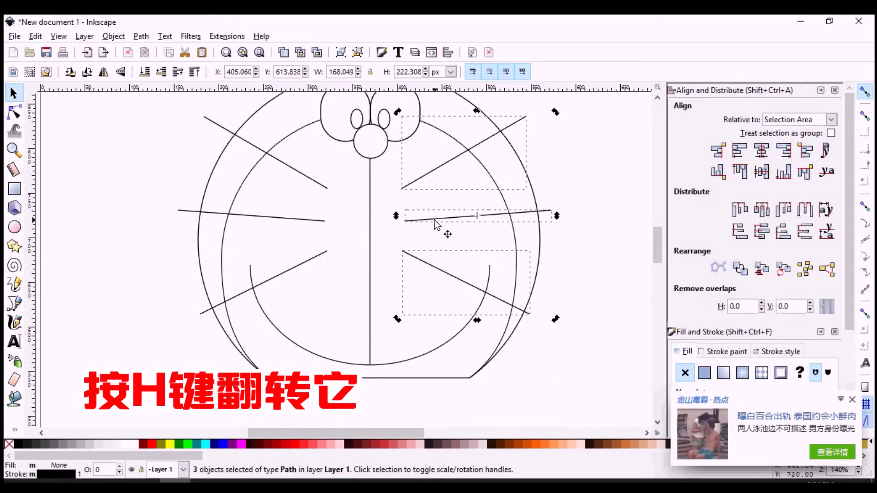
pyautogui.moveTo(435, 221); pyautogui.dragTo(445, 222)
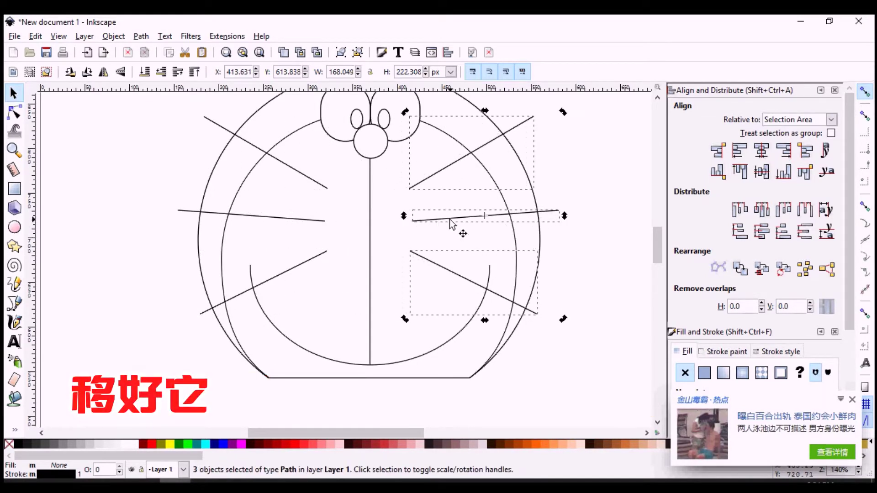
pyautogui.moveTo(455, 223); pyautogui.dragTo(457, 222)
pyautogui.click(579, 209)
pyautogui.scroll(-4, 457, 255)
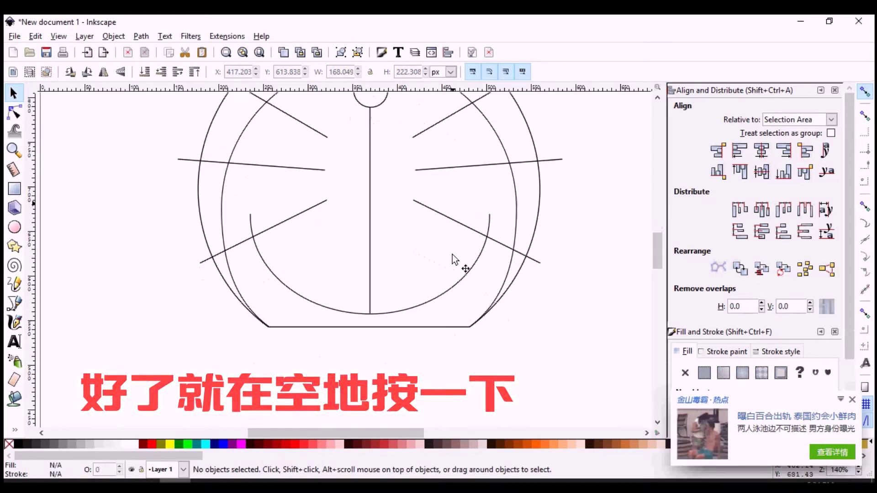
# - Draw a rounded rectangle band beneath the head and reduce its corner rounding
pyautogui.scroll(6, 452, 254)
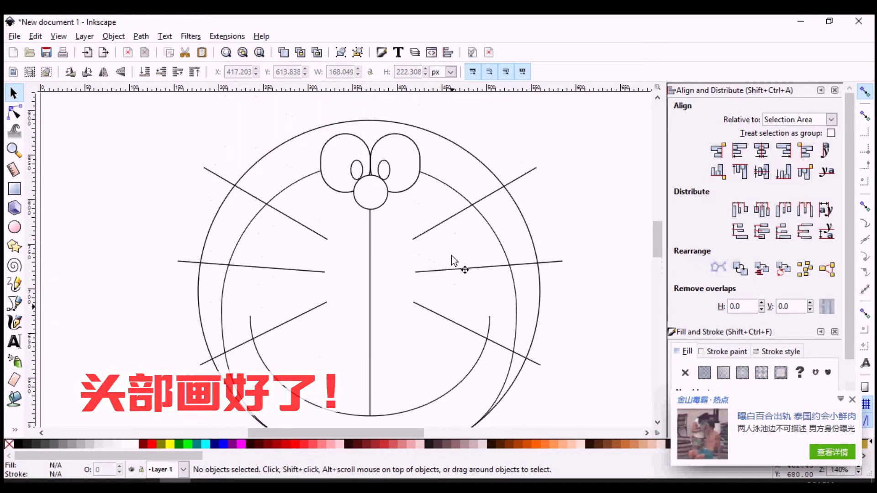
pyautogui.scroll(-2, 457, 260)
pyautogui.scroll(-2, 457, 262)
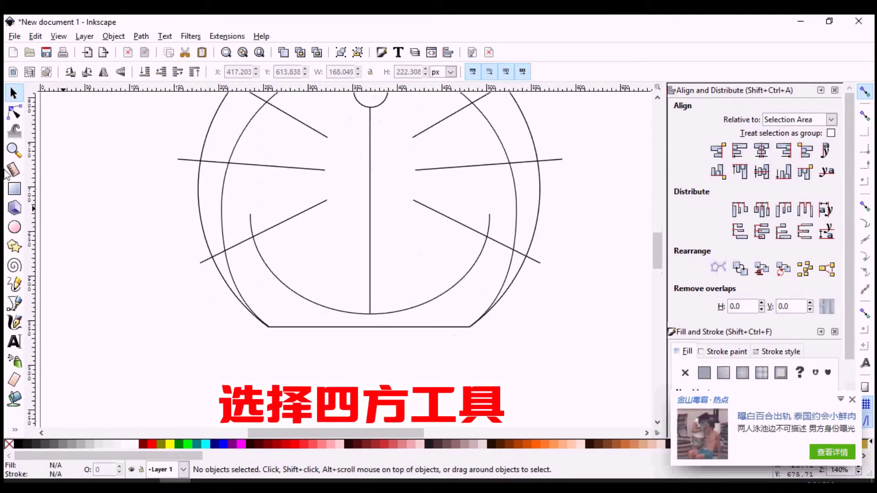
pyautogui.click(19, 191)
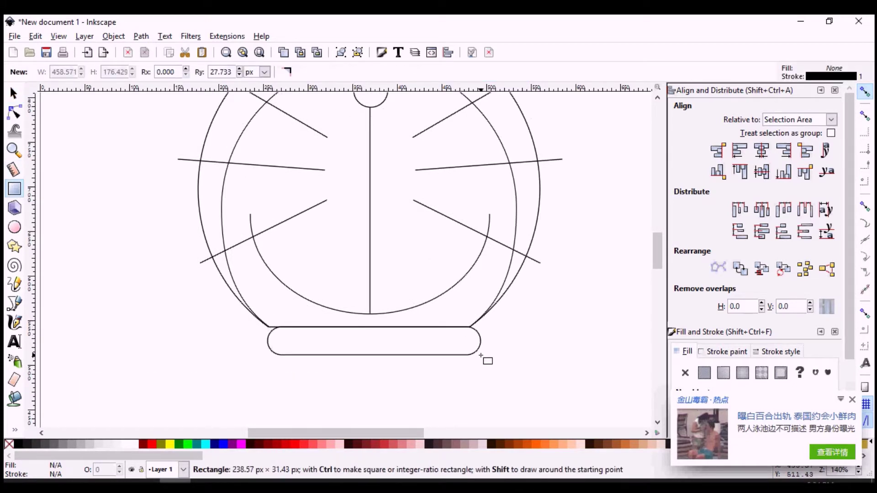
pyautogui.moveTo(481, 354); pyautogui.dragTo(480, 354)
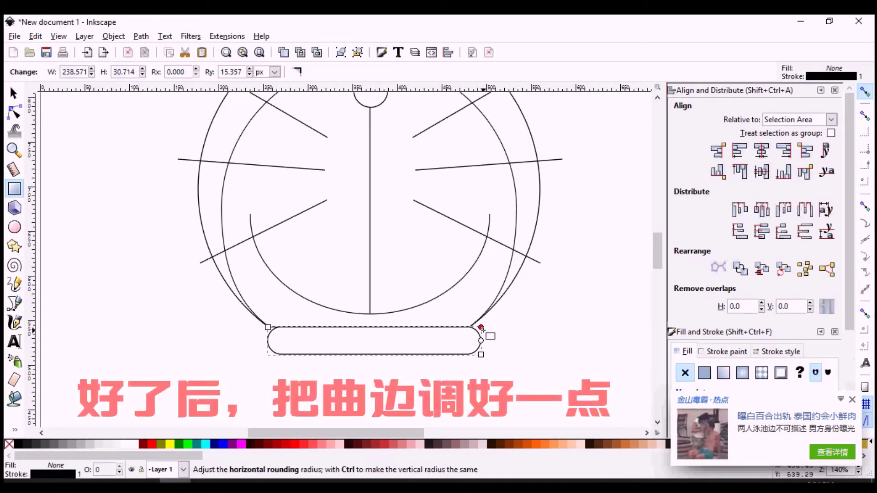
pyautogui.moveTo(481, 340); pyautogui.dragTo(481, 336)
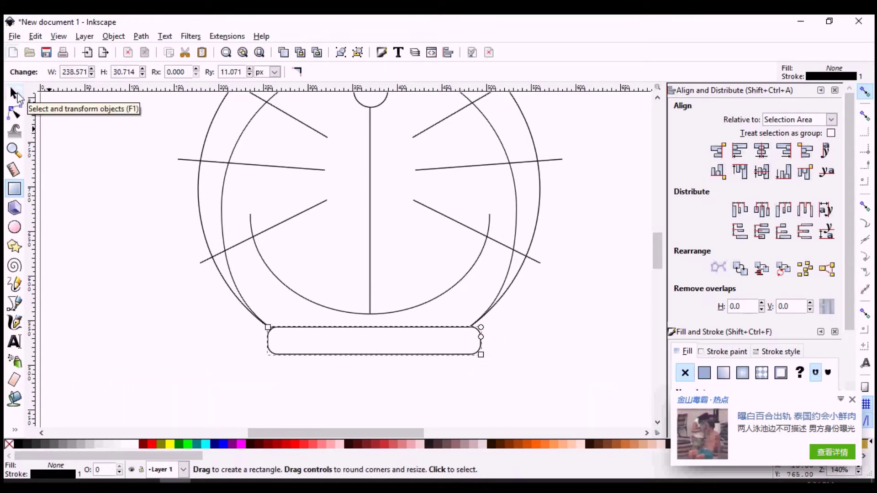
# - Shift the collar band slightly left under the head
pyautogui.click(14, 95)
pyautogui.moveTo(372, 361); pyautogui.dragTo(340, 357)
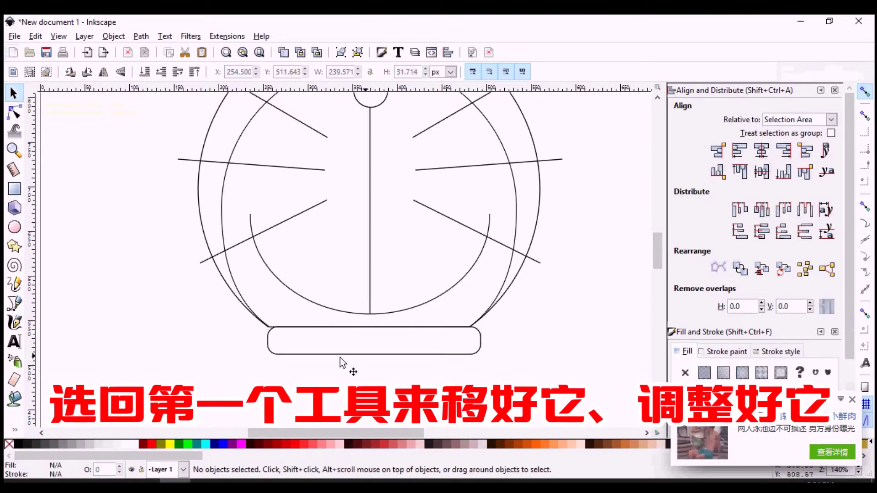
pyautogui.click(290, 353)
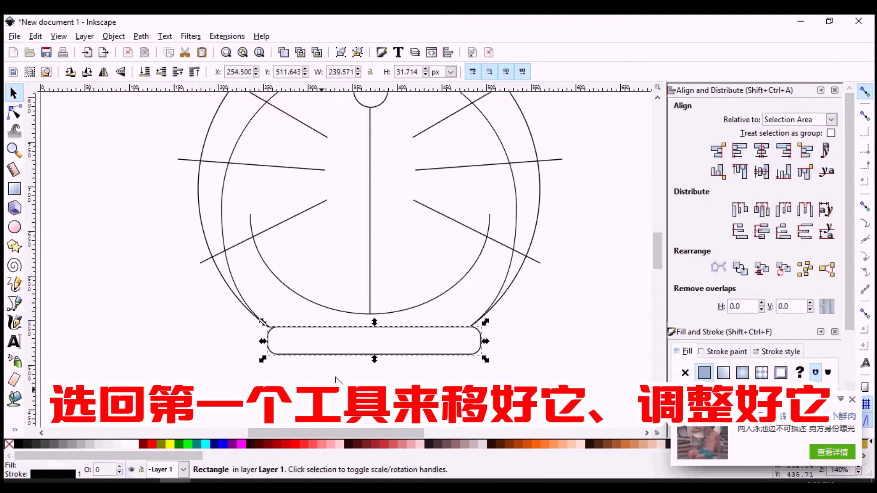
pyautogui.moveTo(354, 355); pyautogui.dragTo(350, 356)
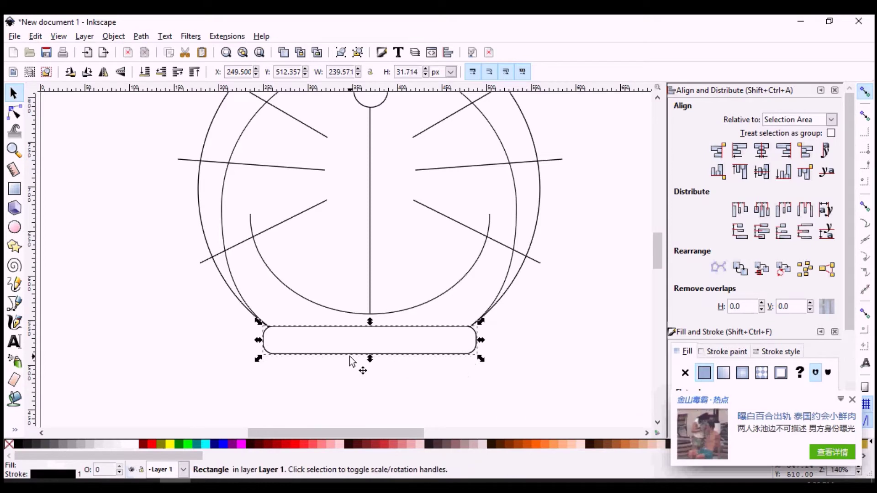
pyautogui.click(463, 391)
pyautogui.scroll(1, 407, 352)
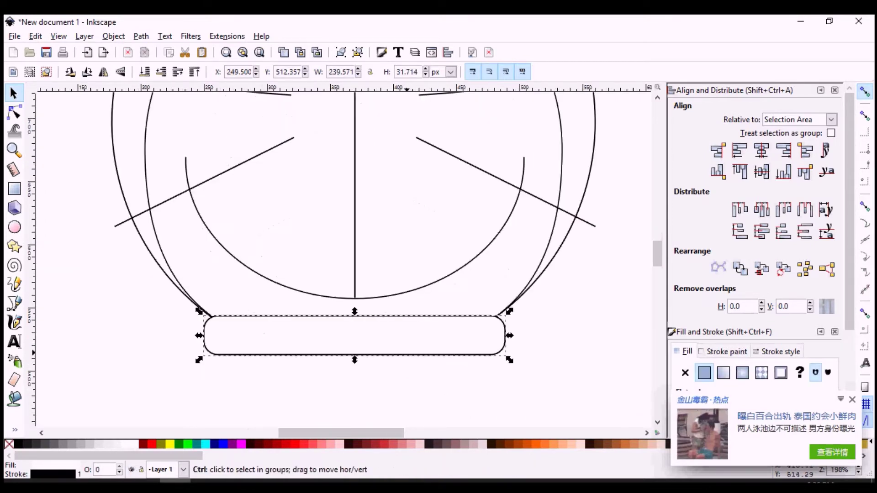
# - Make the band's corners slightly rounder and move it into place at about 245×32 px
pyautogui.click(14, 113)
pyautogui.moveTo(505, 331); pyautogui.dragTo(505, 334)
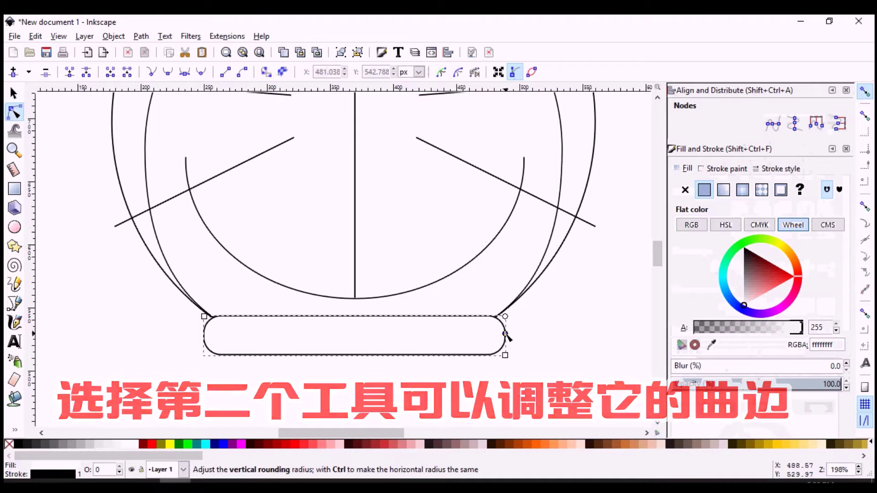
pyautogui.click(14, 95)
pyautogui.moveTo(372, 336); pyautogui.dragTo(421, 332)
pyautogui.click(541, 338)
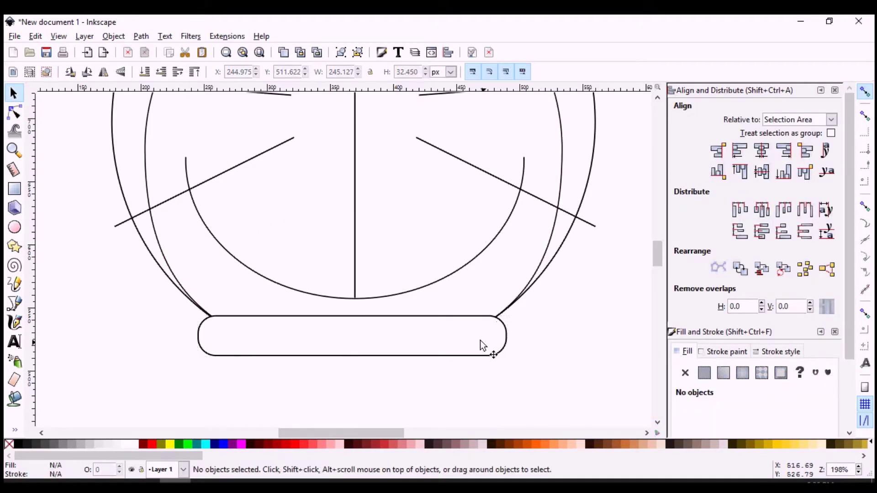
pyautogui.click(492, 344)
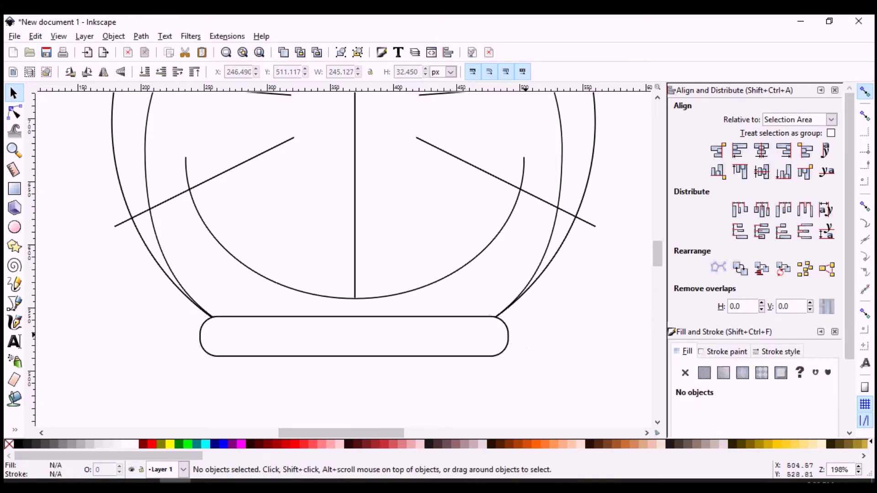
pyautogui.scroll(-1, 317, 259)
# - Draw a 62×62 px bell circle over the collar's centre
pyautogui.press('e')
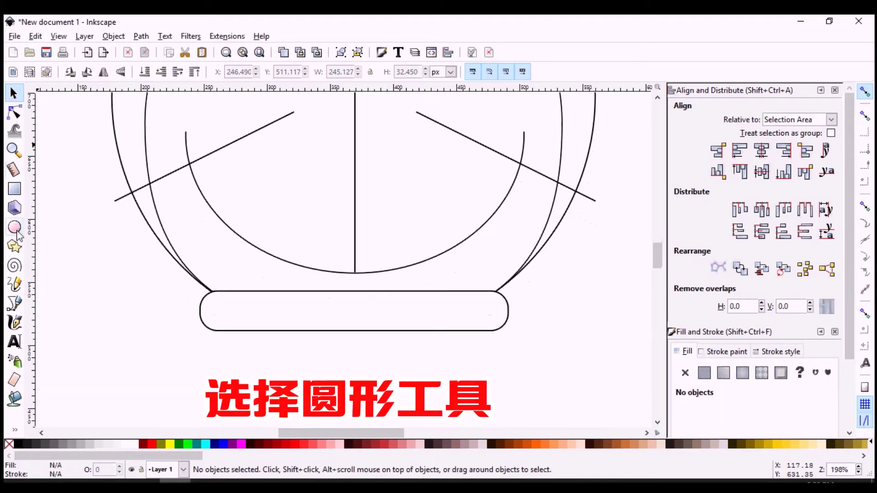
pyautogui.scroll(-2, 317, 259)
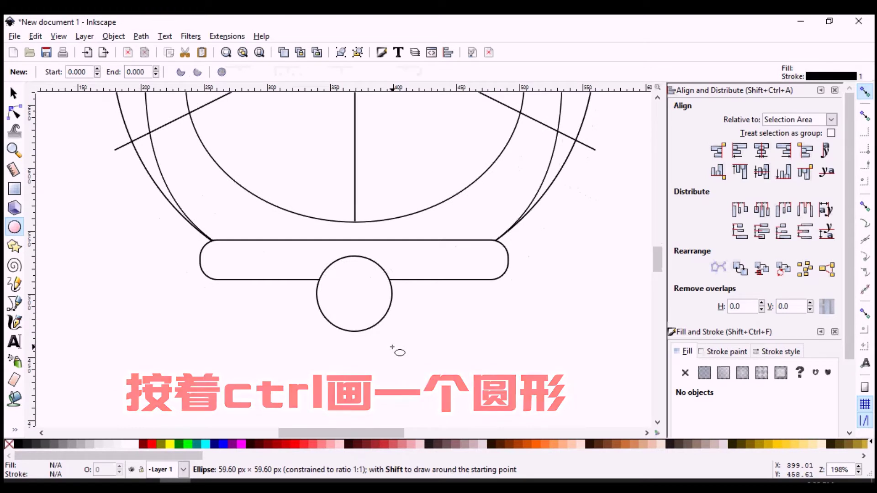
pyautogui.moveTo(383, 338); pyautogui.dragTo(398, 352)
pyautogui.press('s')
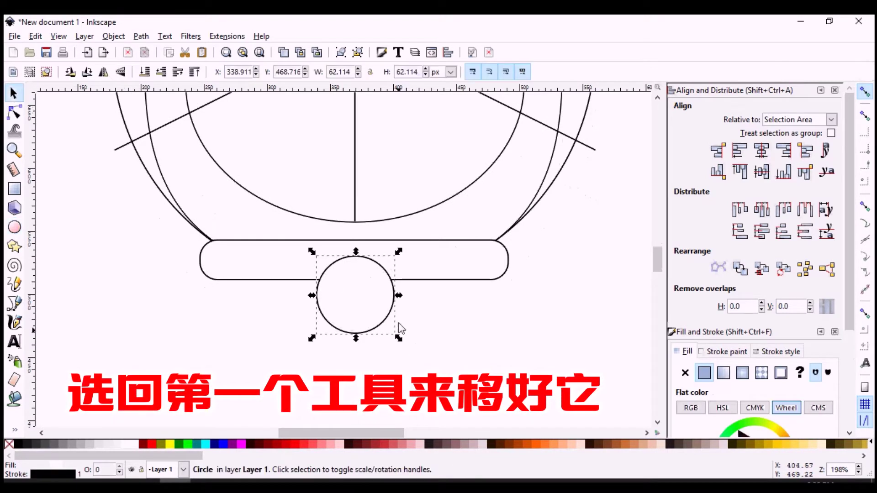
pyautogui.moveTo(369, 302); pyautogui.dragTo(369, 298)
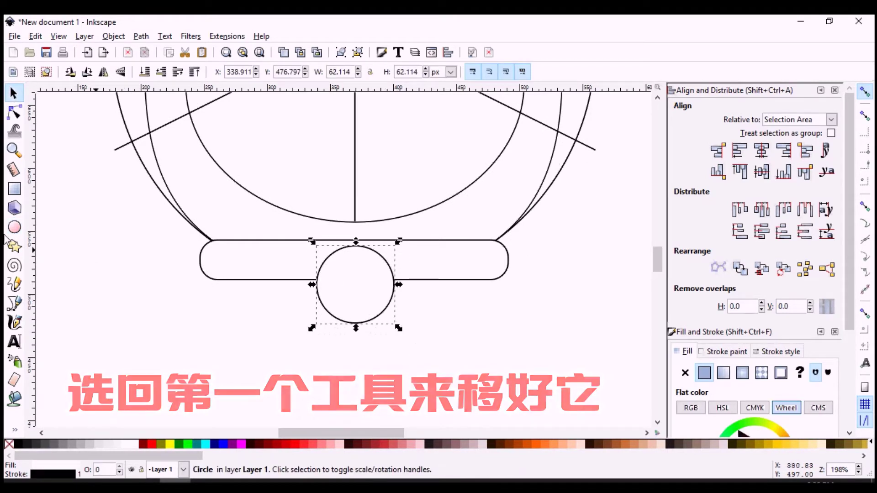
# - Draw a horizontal line across the bell circle
pyautogui.click(17, 307)
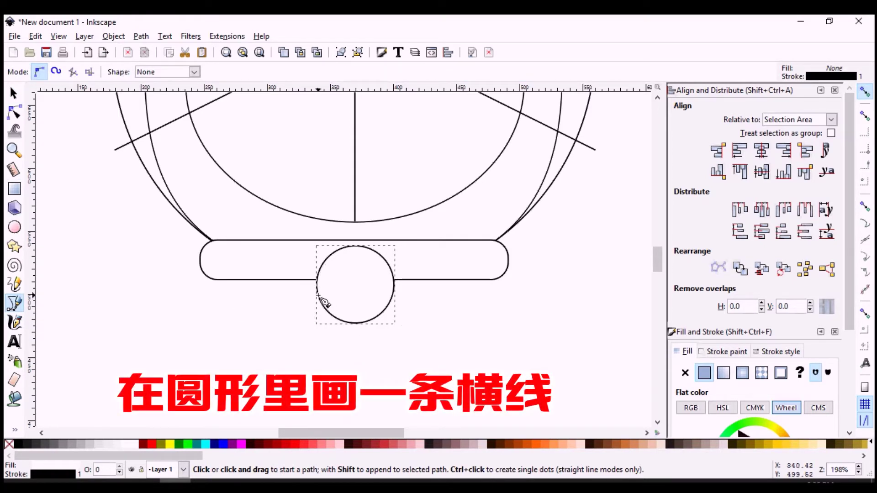
pyautogui.click(318, 296)
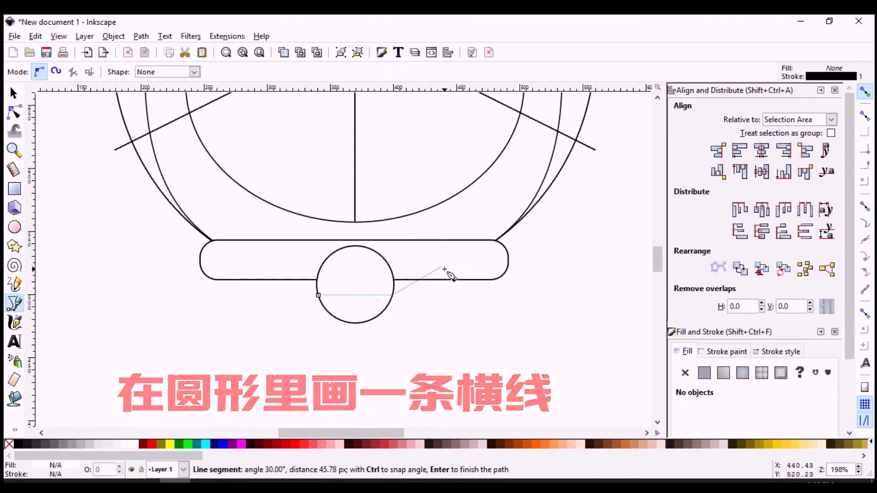
pyautogui.doubleClick(393, 295)
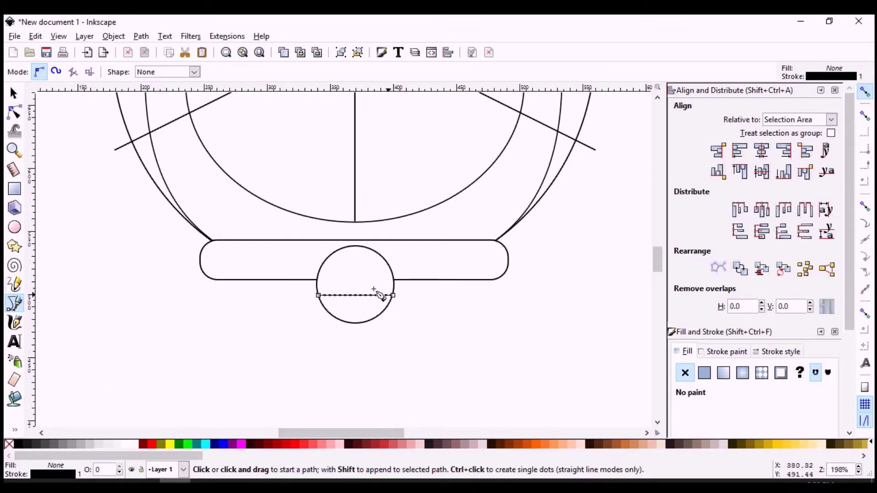
# - Draw a short vertical stem at the bell's bottom and raise the horizontal line
pyautogui.scroll(2, 372, 301)
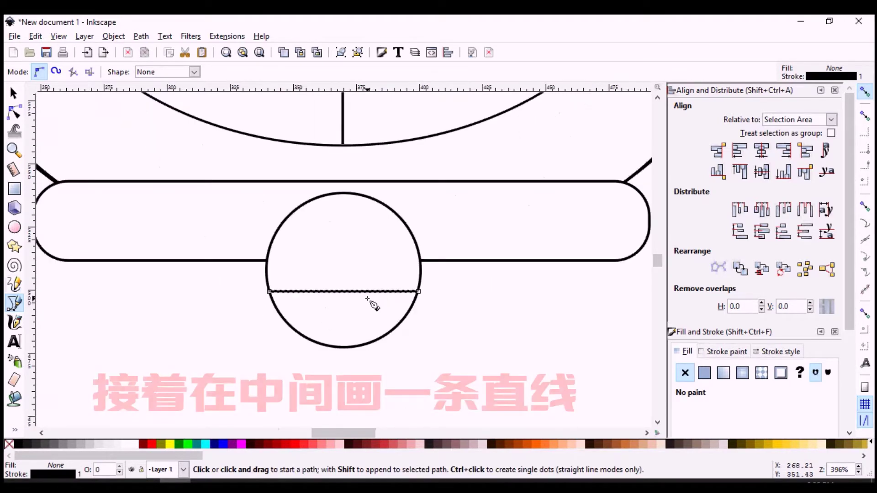
pyautogui.click(342, 349)
pyautogui.click(343, 314)
pyautogui.press('Return')
pyautogui.press('s')
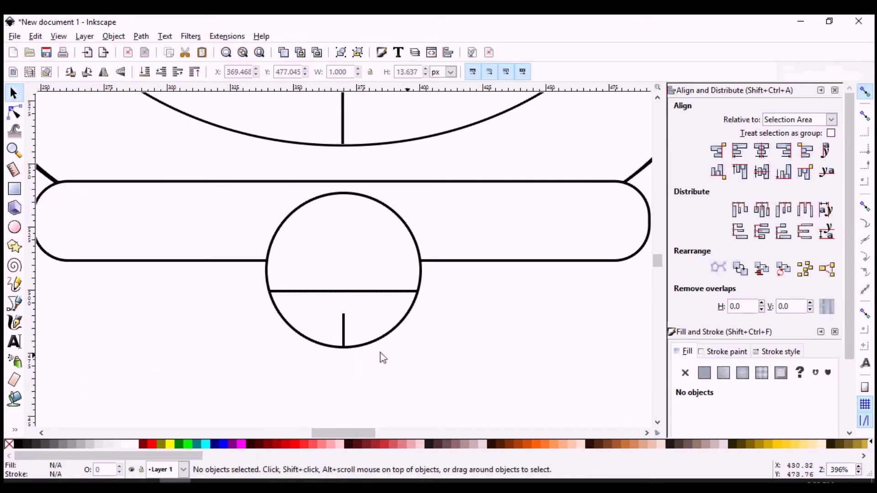
pyautogui.moveTo(365, 291); pyautogui.dragTo(366, 285)
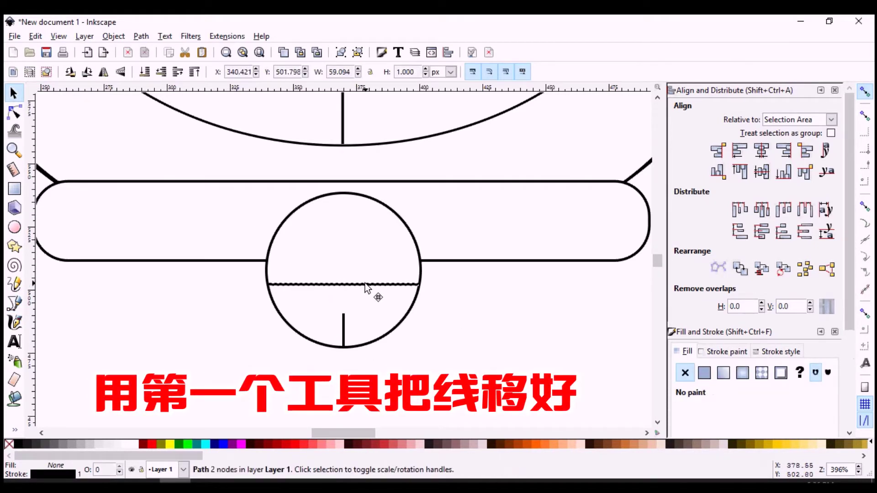
# - Add a 10 px solid black dot above the stem and center it among the bell's parts
pyautogui.press('e')
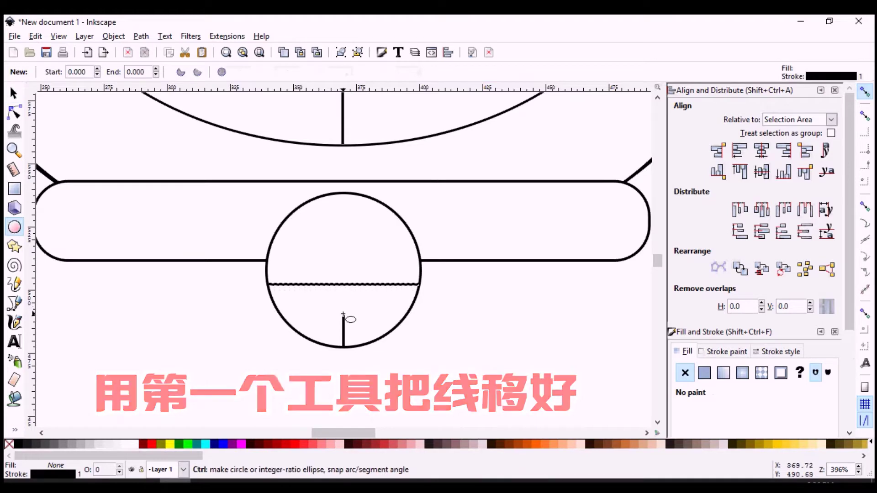
pyautogui.moveTo(333, 298); pyautogui.dragTo(357, 327)
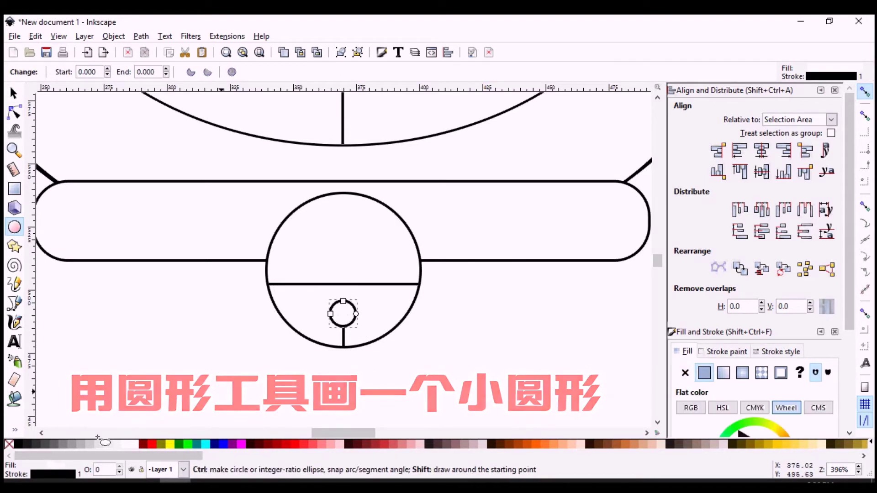
pyautogui.keyDown('shift'); pyautogui.click(9, 444); pyautogui.keyUp('shift')
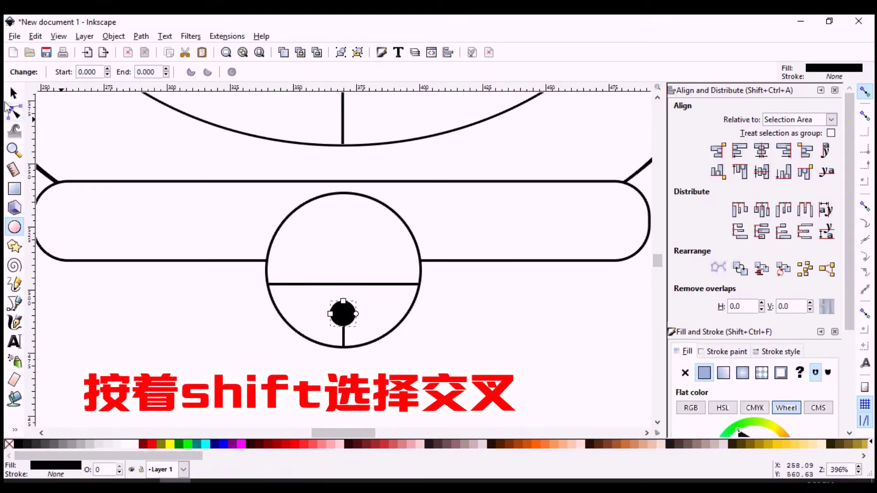
pyautogui.press('s')
pyautogui.click(372, 325)
pyautogui.moveTo(354, 319); pyautogui.dragTo(353, 321)
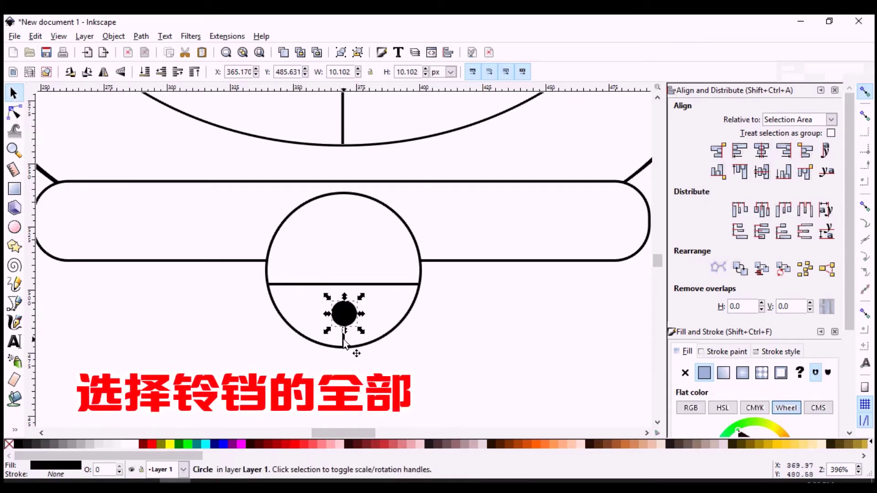
pyautogui.keyDown('shift'); pyautogui.click(343, 338); pyautogui.keyUp('shift')
pyautogui.keyDown('shift'); pyautogui.click(386, 284); pyautogui.keyUp('shift')
pyautogui.keyDown('shift'); pyautogui.click(403, 323); pyautogui.keyUp('shift')
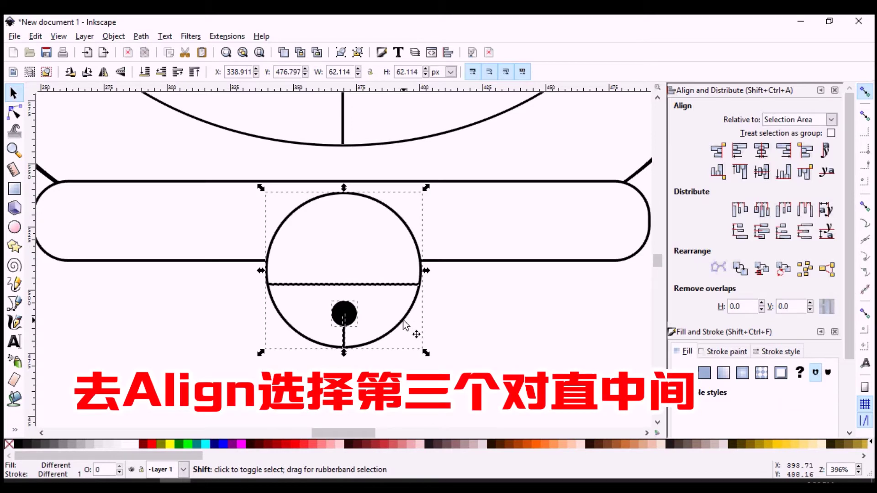
pyautogui.click(384, 293)
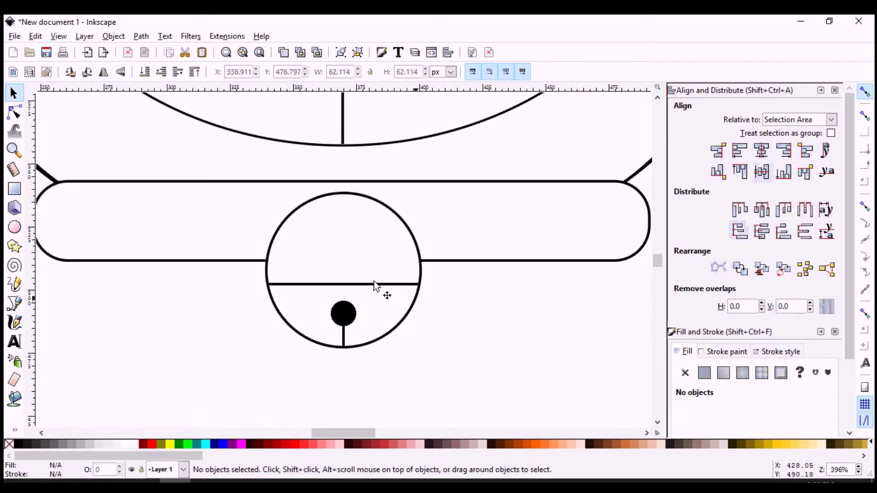
# - Shrink the bell to about 43.5 px and move it up under the collar
pyautogui.keyDown('ctrl'); pyautogui.scroll(-1, 384, 302); pyautogui.keyUp('ctrl')
pyautogui.keyDown('ctrl'); pyautogui.scroll(-2, 408, 338); pyautogui.keyUp('ctrl')
pyautogui.keyDown('ctrl'); pyautogui.scroll(-1, 408, 338); pyautogui.keyUp('ctrl')
pyautogui.keyDown('ctrl'); pyautogui.scroll(3, 408, 338); pyautogui.keyUp('ctrl')
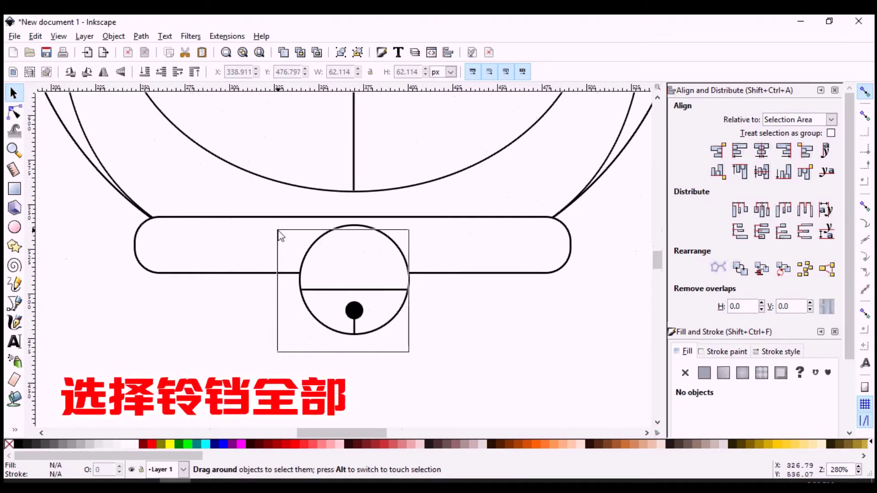
pyautogui.moveTo(278, 232); pyautogui.dragTo(279, 232)
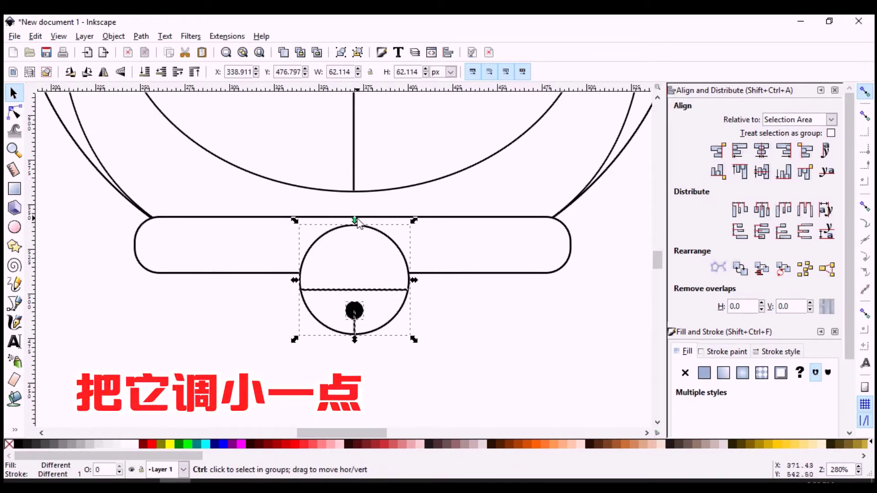
pyautogui.moveTo(354, 220); pyautogui.dragTo(359, 239)
pyautogui.moveTo(373, 279); pyautogui.dragTo(374, 279)
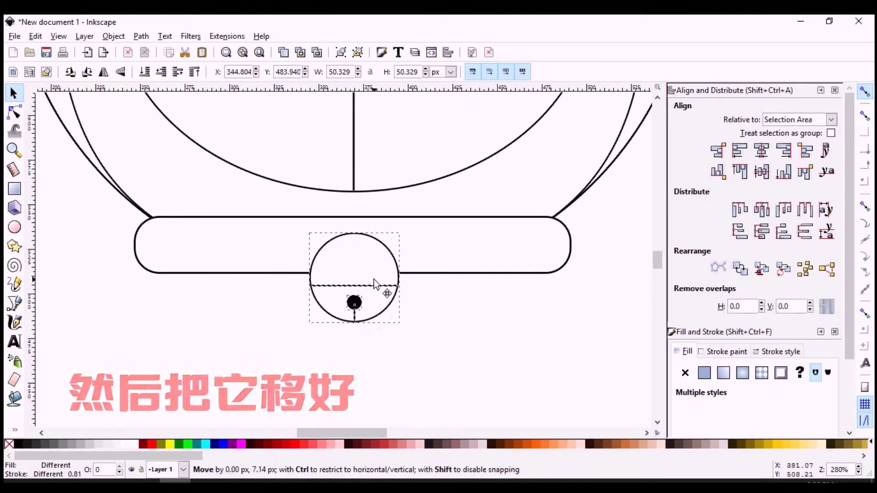
pyautogui.moveTo(358, 232); pyautogui.dragTo(357, 242)
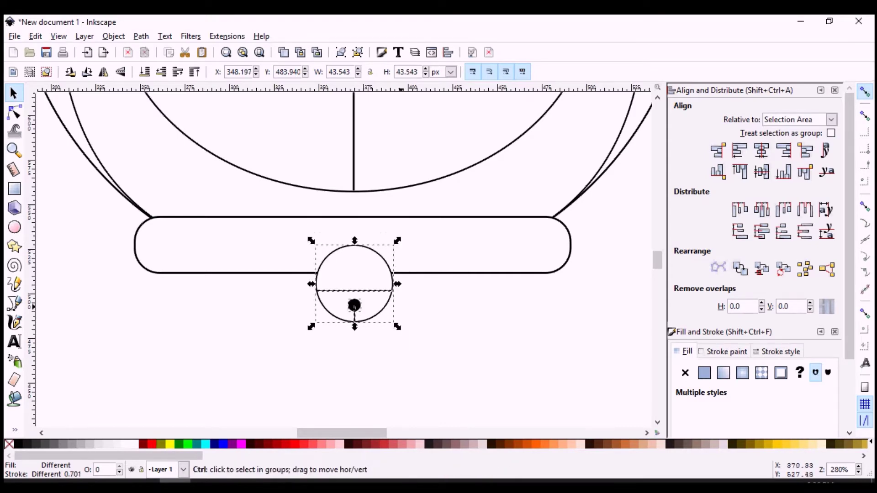
# - Group the bell's four parts into one object with Ctrl+G
pyautogui.scroll(-2, 399, 312)
pyautogui.scroll(-1, 399, 312)
pyautogui.scroll(2, 401, 313)
pyautogui.hotkey('ctrl', 'g')
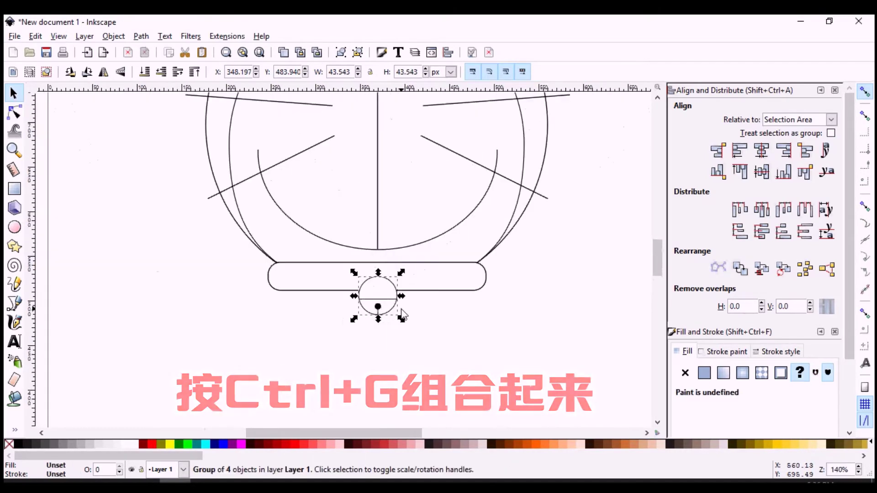
pyautogui.click(437, 331)
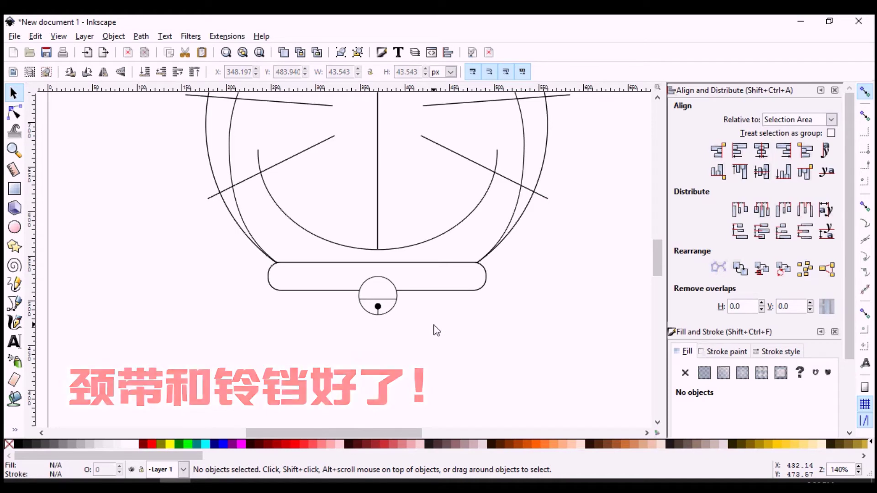
pyautogui.scroll(-1, 437, 329)
pyautogui.scroll(-1, 438, 329)
pyautogui.scroll(-1, 439, 330)
pyautogui.scroll(-1, 438, 324)
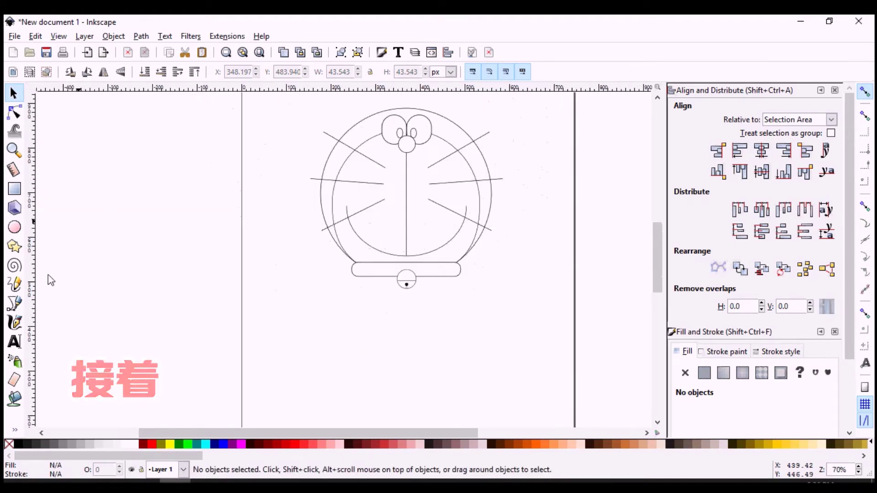
pyautogui.click(15, 227)
# - Draw a large white, black-outlined circle below the collar
pyautogui.moveTo(354, 270); pyautogui.dragTo(478, 393)
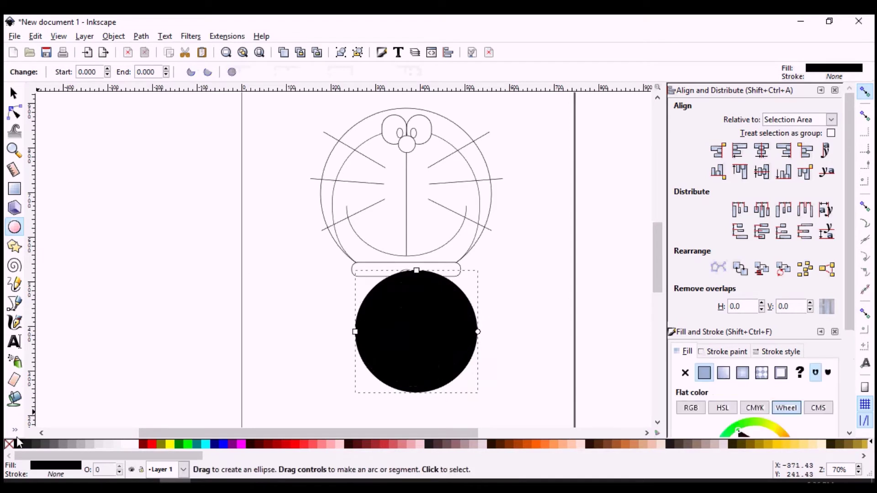
pyautogui.click(133, 443)
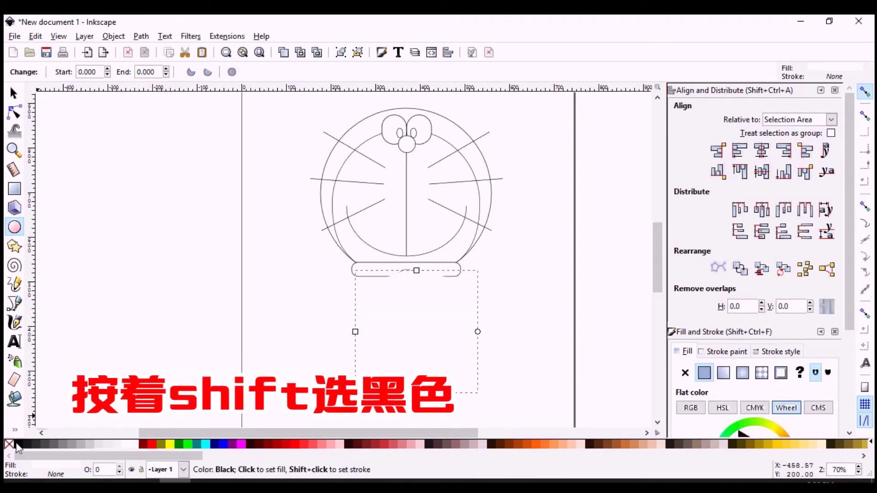
pyautogui.click(13, 94)
pyautogui.moveTo(427, 370); pyautogui.dragTo(413, 348)
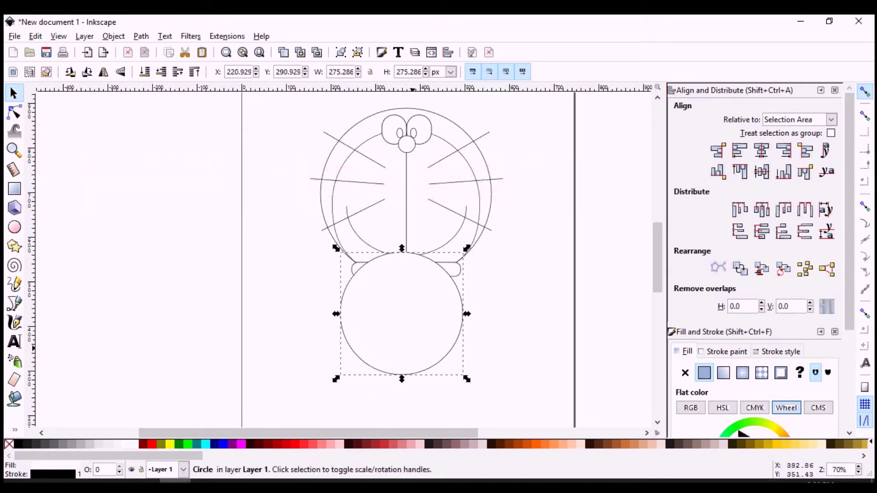
# - Shrink the body circle to about 249 px, fit it to the collar and send it to the back
pyautogui.scroll(1, 447, 336)
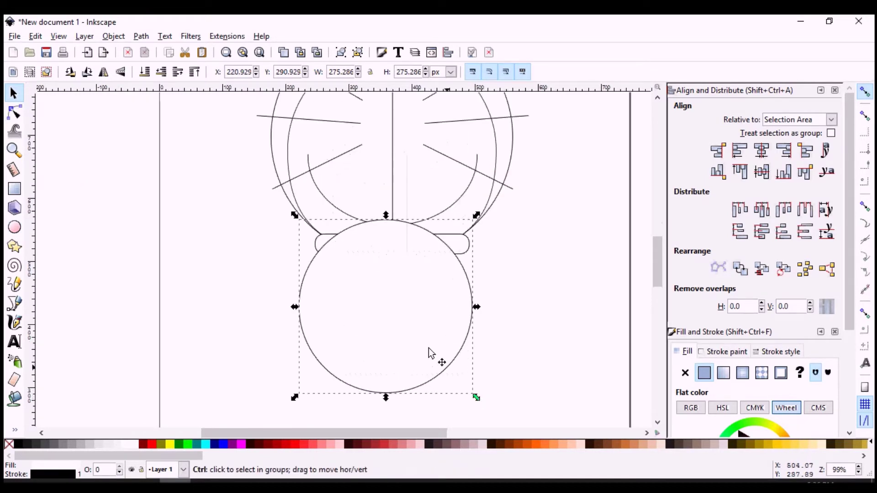
pyautogui.moveTo(429, 351); pyautogui.dragTo(433, 346)
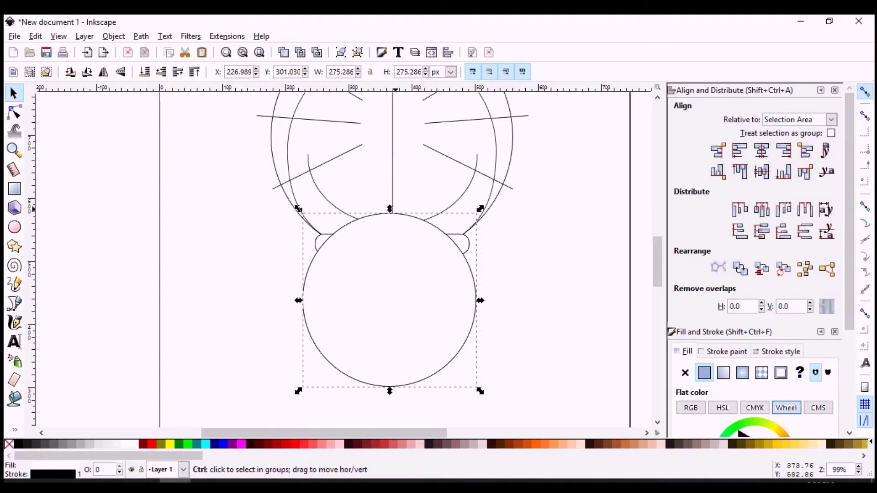
pyautogui.moveTo(389, 209); pyautogui.dragTo(388, 227)
pyautogui.moveTo(429, 328); pyautogui.dragTo(431, 311)
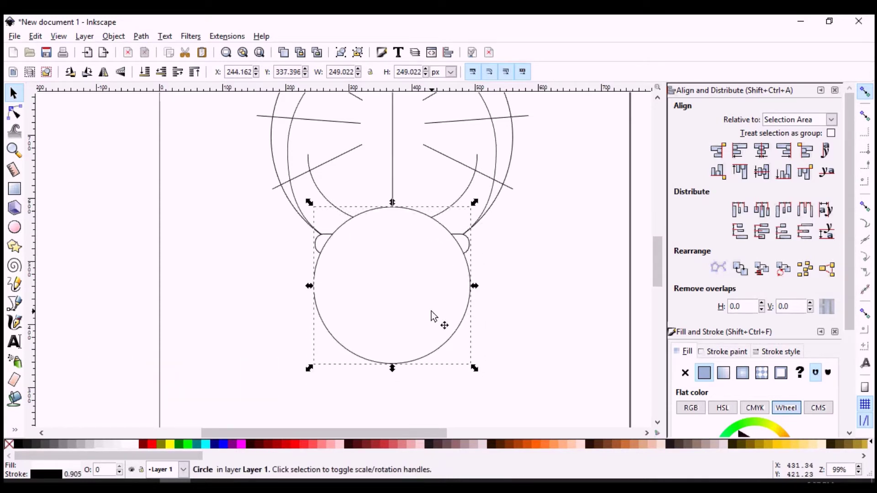
pyautogui.scroll(1, 515, 328)
pyautogui.press('End')
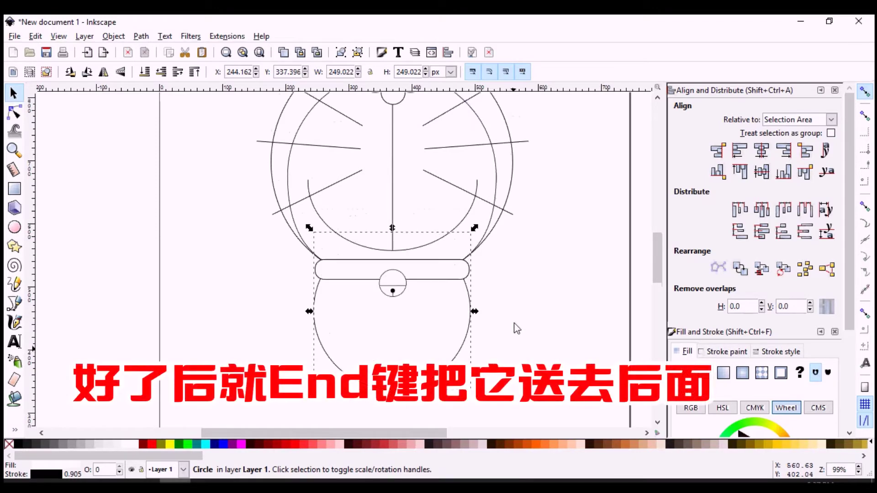
pyautogui.scroll(-1, 510, 326)
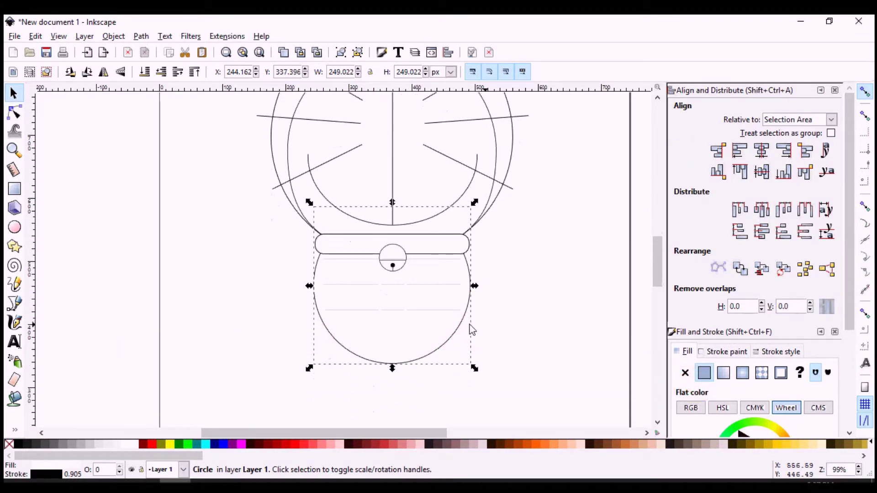
pyautogui.keyDown('ctrl'); pyautogui.scroll(2, 423, 315); pyautogui.keyUp('ctrl')
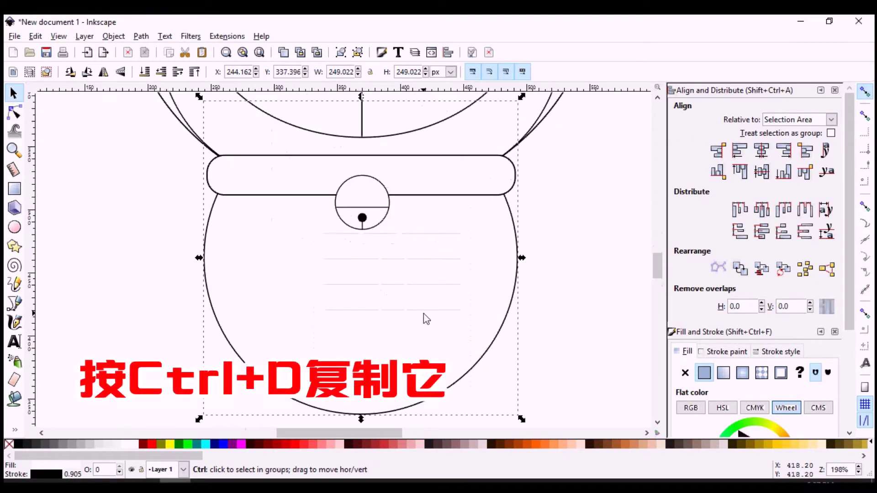
# - Duplicate the body circle into a smaller inner belly circle and an even smaller copy
pyautogui.hotkey('ctrl', 'd')
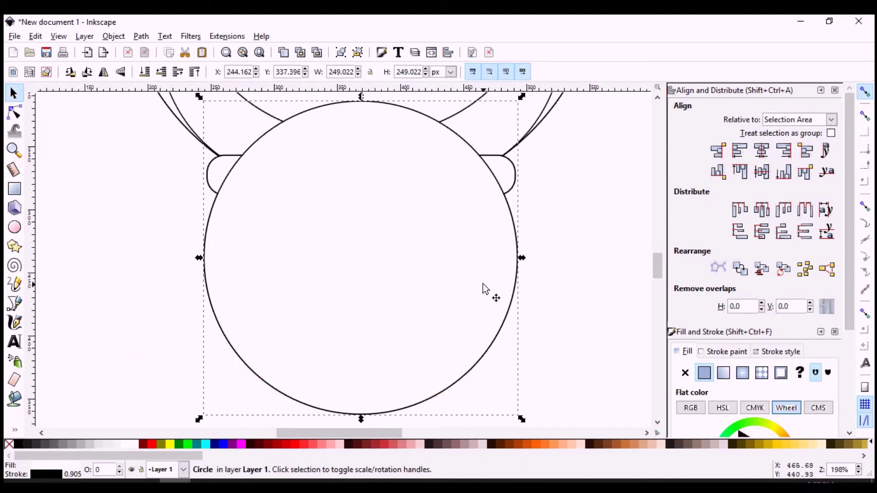
pyautogui.press('End')
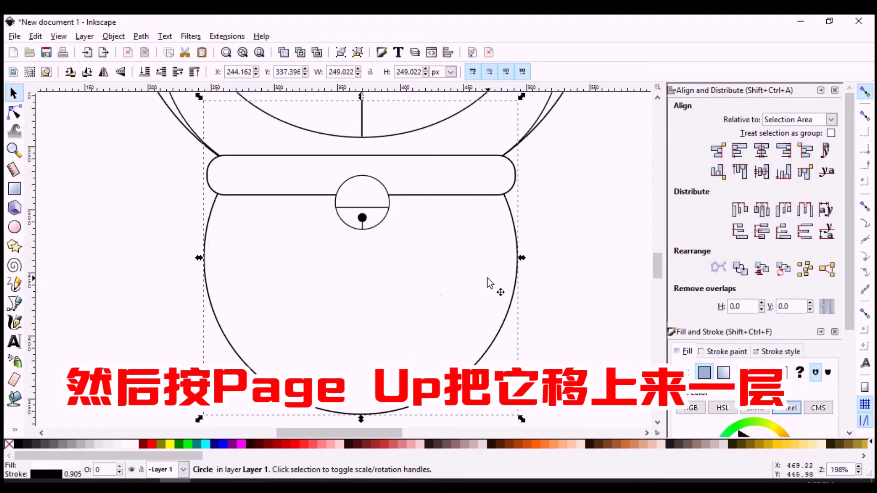
pyautogui.moveTo(361, 97); pyautogui.dragTo(360, 130)
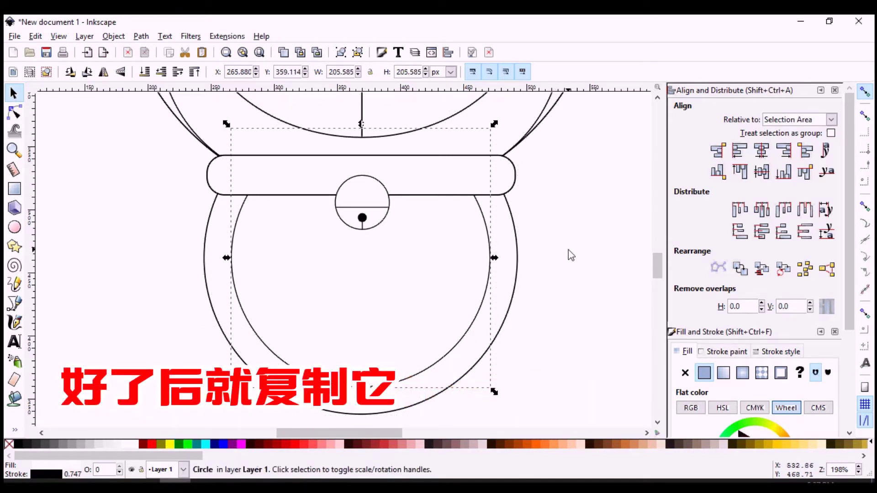
pyautogui.hotkey('ctrl', 'd')
pyautogui.click(384, 254)
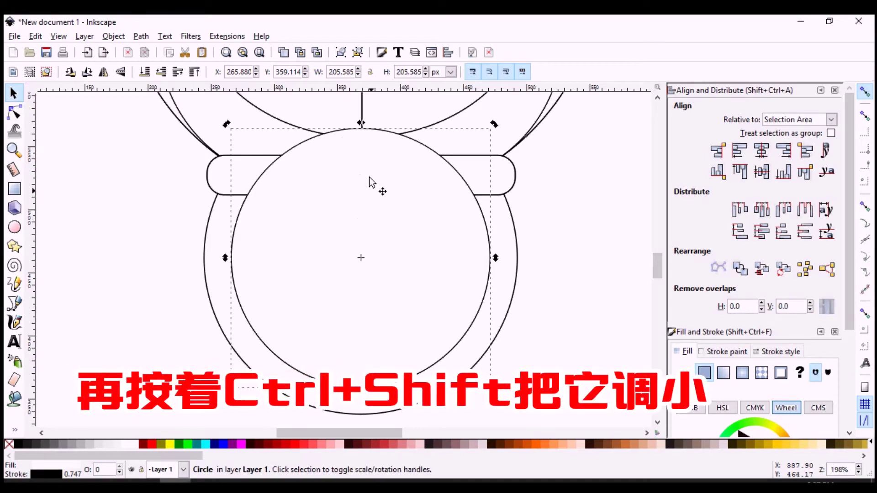
pyautogui.moveTo(362, 126); pyautogui.dragTo(357, 155)
# - Cut off the smallest circle's top half with a rectangle using Path > Difference to form the pocket
pyautogui.click(15, 189)
pyautogui.moveTo(176, 134); pyautogui.dragTo(534, 259)
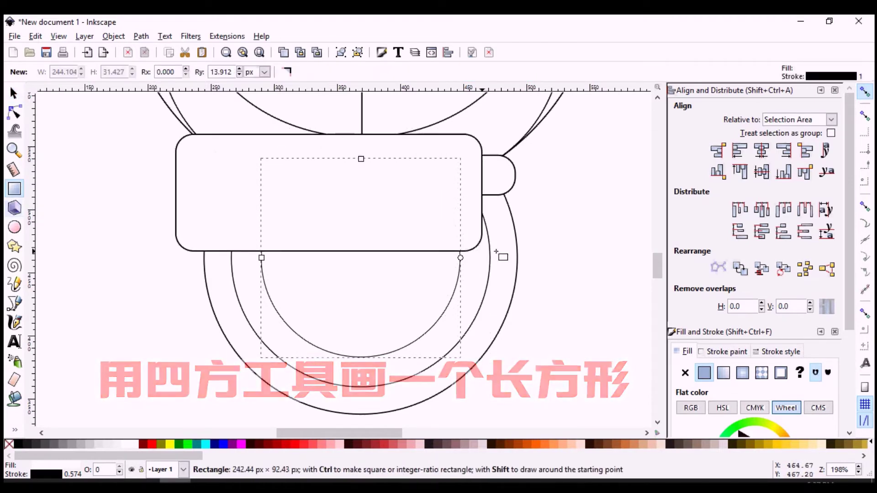
pyautogui.press('d')
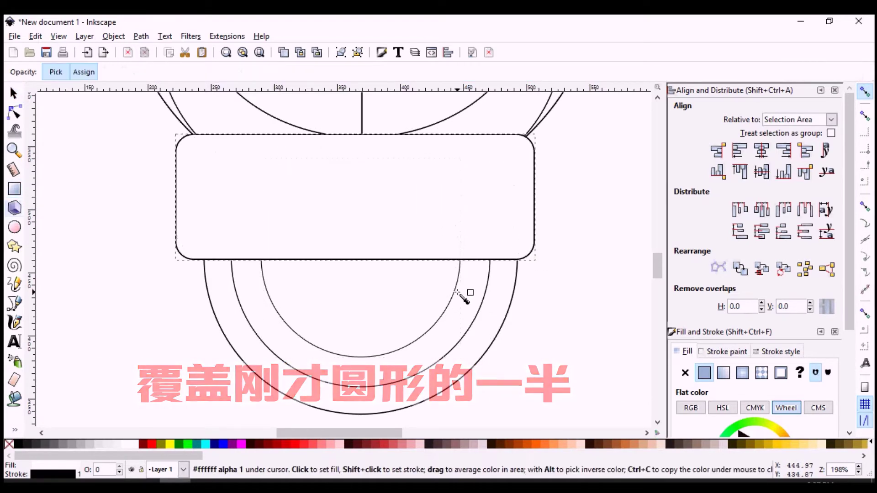
pyautogui.press('s')
pyautogui.keyDown('shift'); pyautogui.click(433, 329); pyautogui.keyUp('shift')
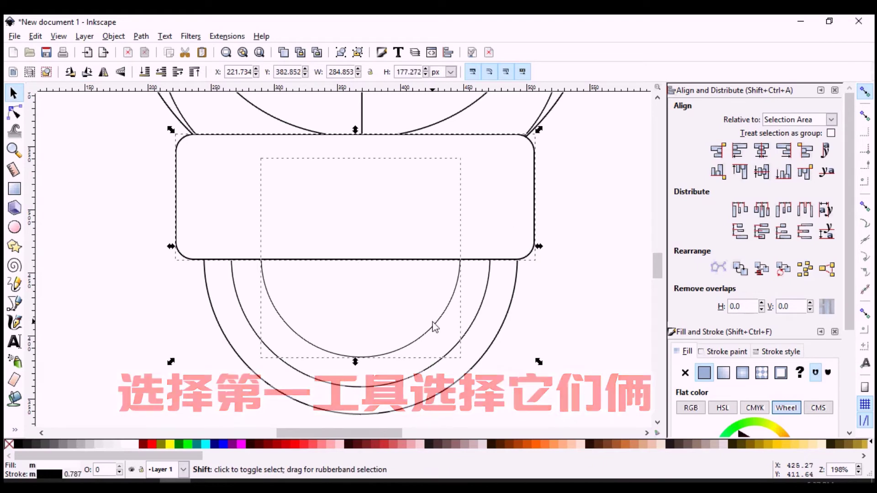
pyautogui.click(141, 36)
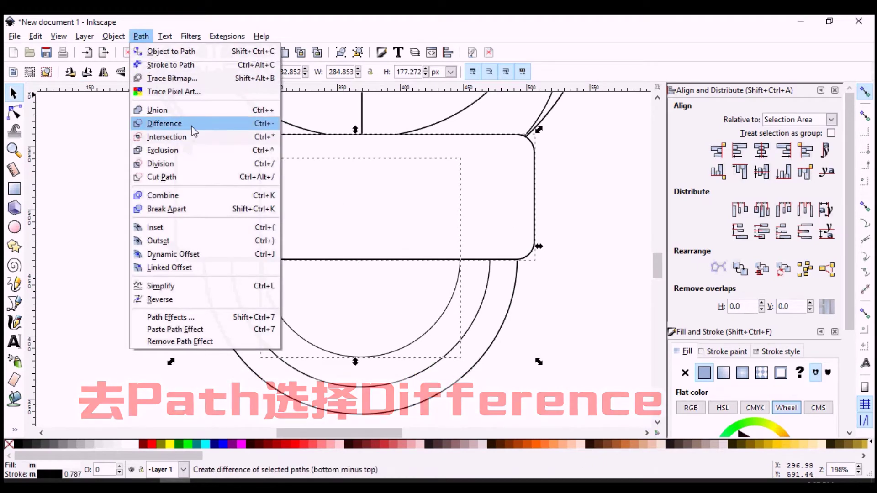
pyautogui.click(169, 122)
pyautogui.click(552, 298)
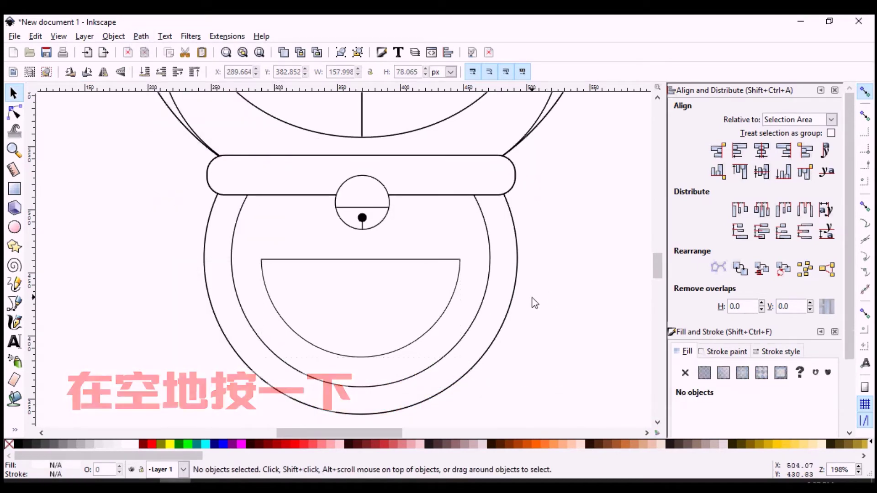
pyautogui.scroll(-1, 534, 303)
pyautogui.scroll(-1, 533, 303)
pyautogui.click(15, 227)
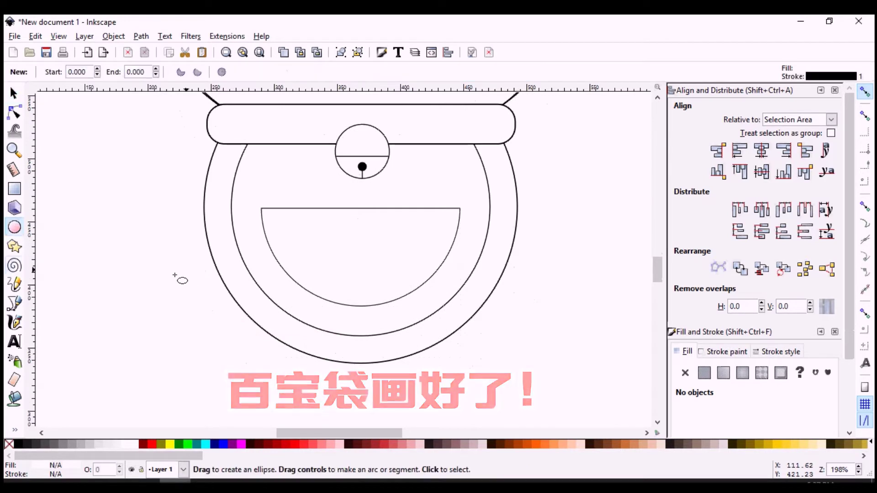
# - Draw a rounded rectangle as the first leg
pyautogui.click(18, 191)
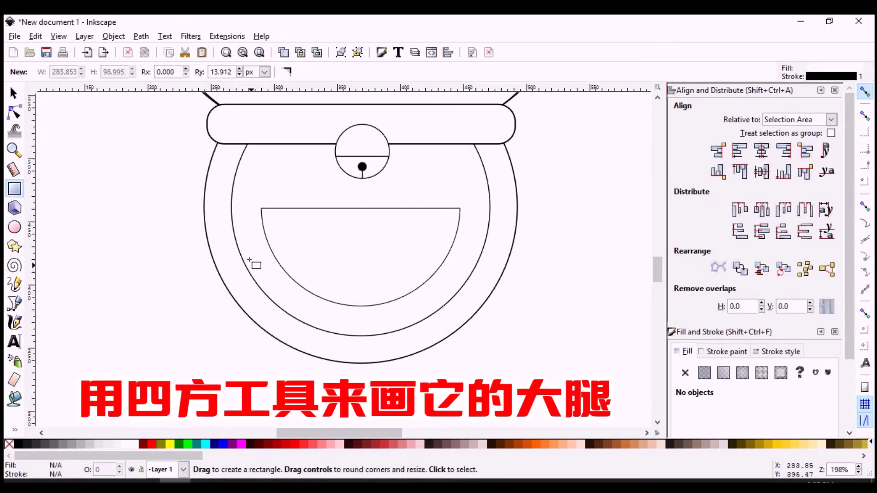
pyautogui.moveTo(299, 376); pyautogui.dragTo(361, 364)
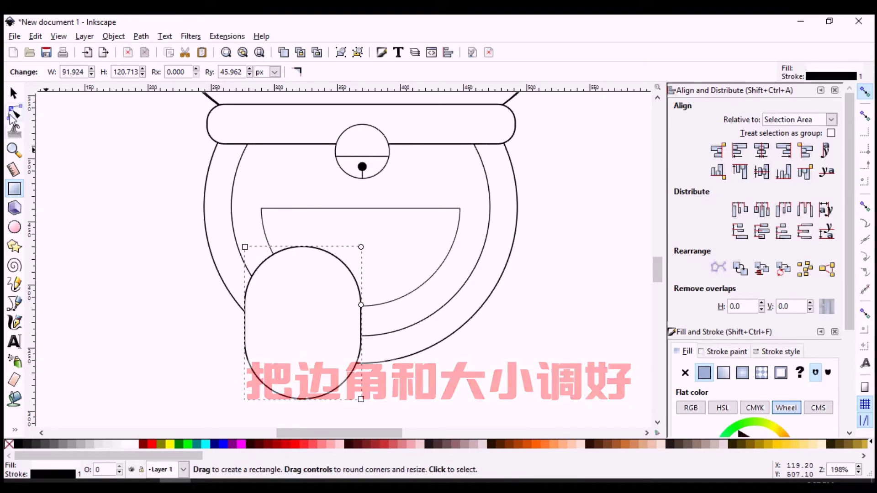
pyautogui.press('s')
pyautogui.moveTo(274, 297); pyautogui.dragTo(260, 308)
pyautogui.press('-')
pyautogui.press('n')
pyautogui.moveTo(365, 246); pyautogui.dragTo(364, 274)
pyautogui.press('s')
pyautogui.press('Escape')
# - Duplicate the leg to the right, align both legs with the body, then ungroup them
pyautogui.click(340, 303)
pyautogui.click(424, 344)
pyautogui.click(329, 298)
pyautogui.hotkey('ctrl', 'd')
pyautogui.moveTo(334, 306); pyautogui.dragTo(440, 301)
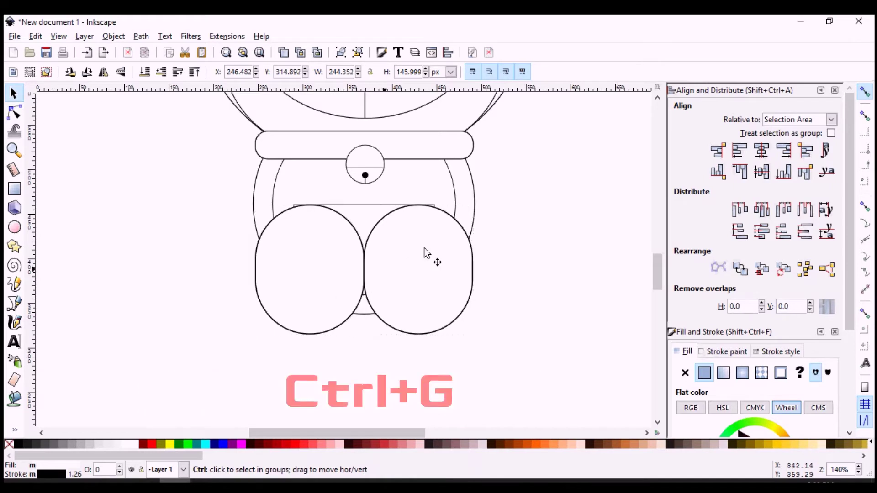
pyautogui.hotkey('ctrl', 'g')
pyautogui.keyDown('shift'); pyautogui.click(474, 194); pyautogui.keyUp('shift')
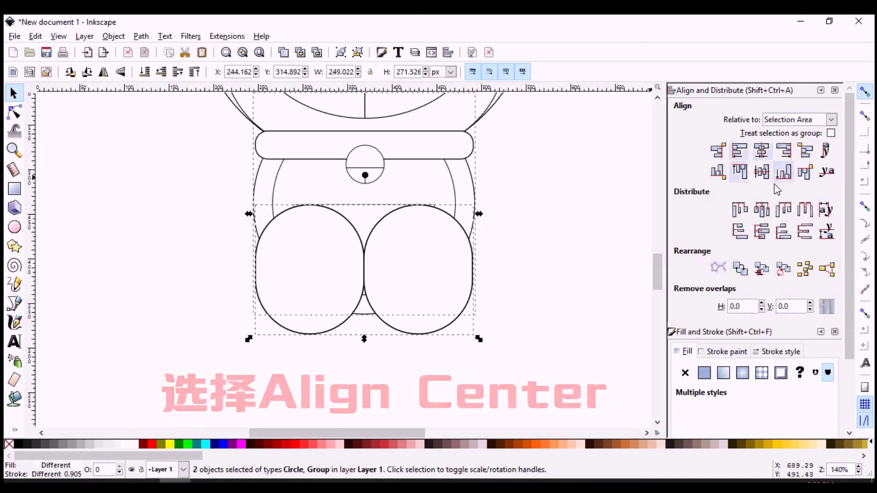
pyautogui.click(553, 251)
pyautogui.click(416, 291)
pyautogui.rightClick(417, 291)
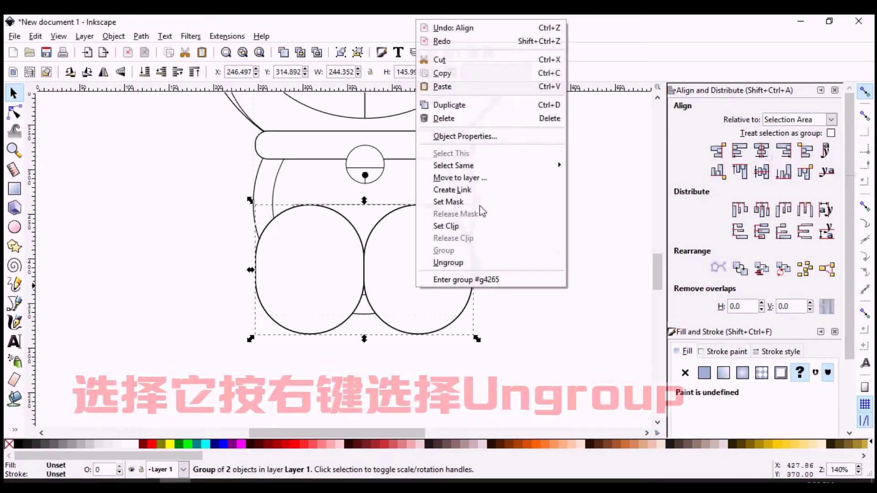
pyautogui.click(452, 263)
# - Merge the two legs and the body circle into one outline with Path > Union
pyautogui.click(533, 256)
pyautogui.click(411, 289)
pyautogui.keyDown('shift'); pyautogui.click(310, 256); pyautogui.keyUp('shift')
pyautogui.click(141, 36)
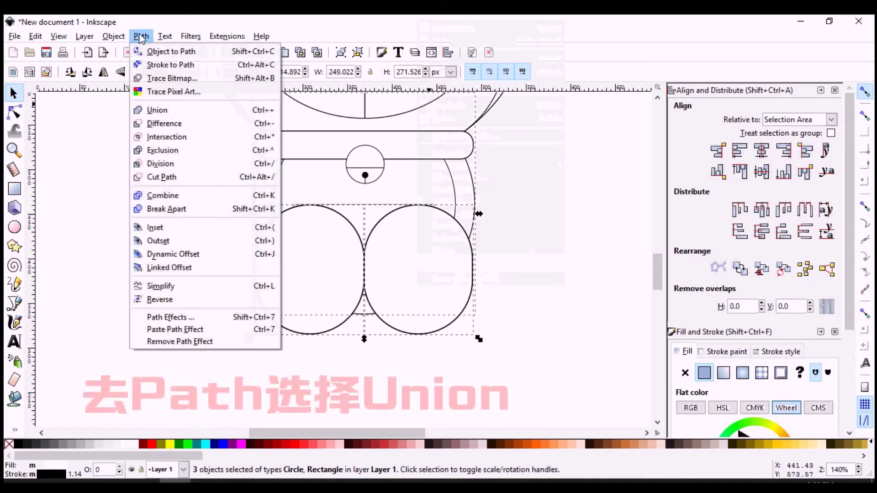
pyautogui.click(184, 115)
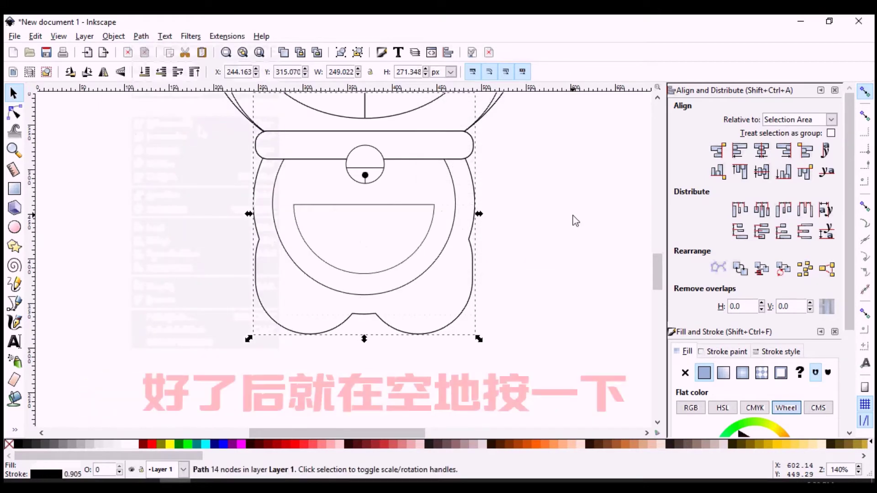
pyautogui.click(543, 230)
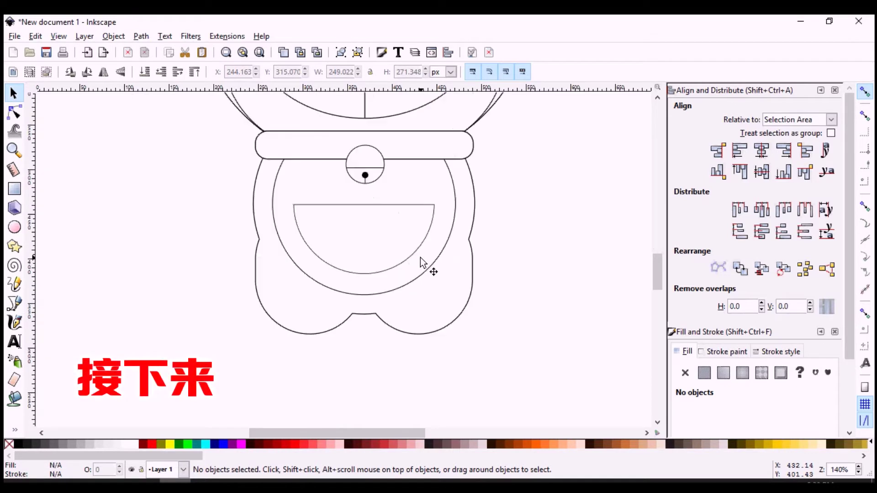
# - Draw a tall ellipse for the left arm and a round hand circle beneath it
pyautogui.click(15, 227)
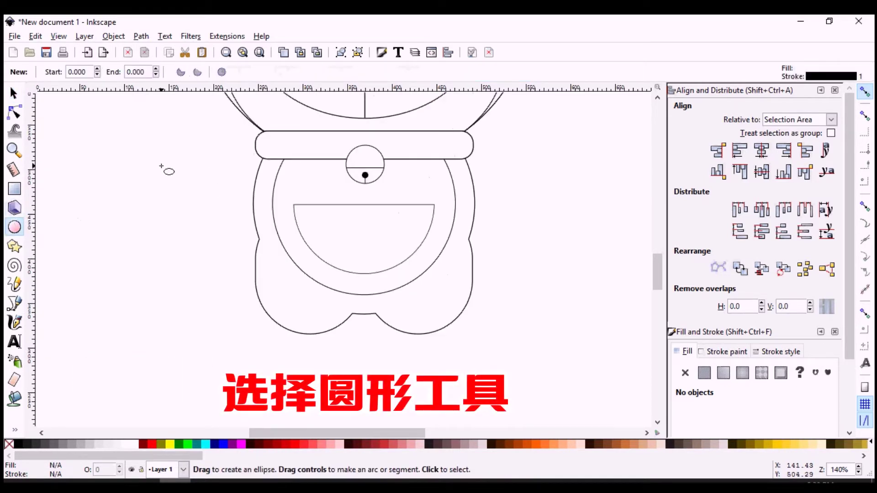
pyautogui.scroll(-2, 210, 210)
pyautogui.press('space')
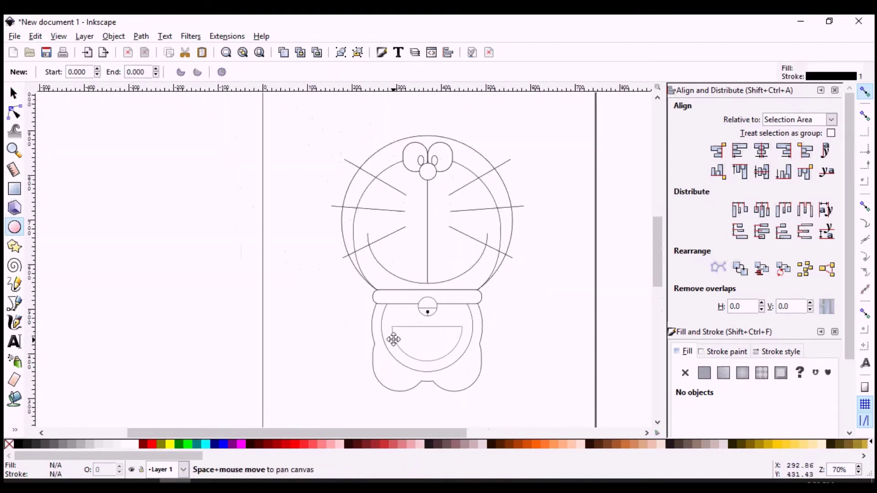
pyautogui.scroll(2, 369, 328)
pyautogui.moveTo(329, 360); pyautogui.dragTo(348, 379)
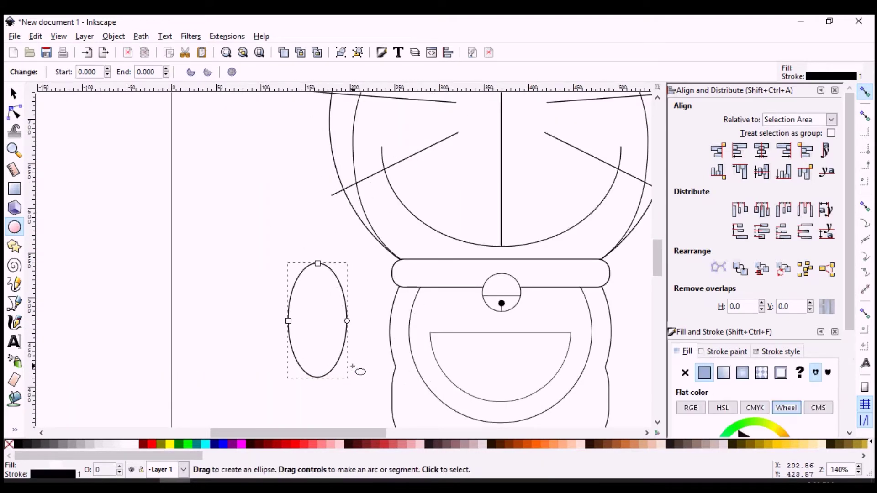
pyautogui.scroll(-3, 354, 365)
pyautogui.moveTo(292, 321); pyautogui.dragTo(348, 375)
pyautogui.press('s')
pyautogui.moveTo(324, 341); pyautogui.dragTo(321, 335)
# - Tilt the arm and hand together about 35 degrees and send them behind the body
pyautogui.click(317, 265)
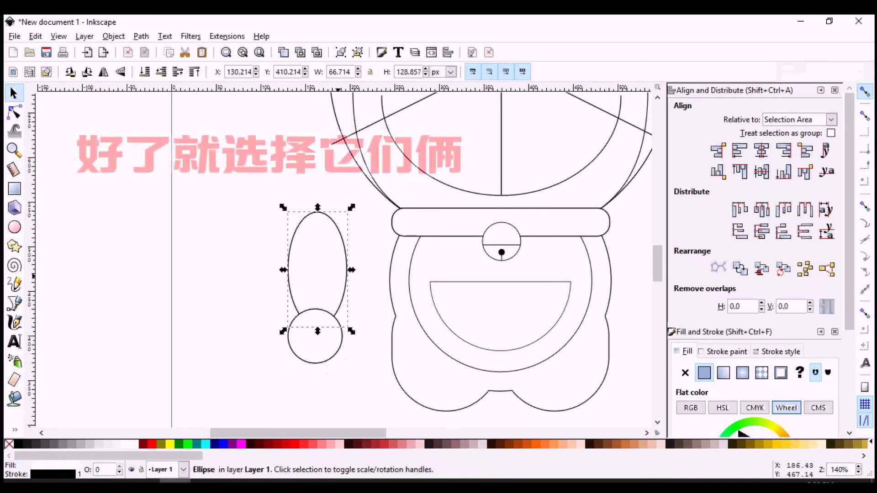
pyautogui.keyDown('shift'); pyautogui.click(335, 335); pyautogui.keyUp('shift')
pyautogui.click(323, 242)
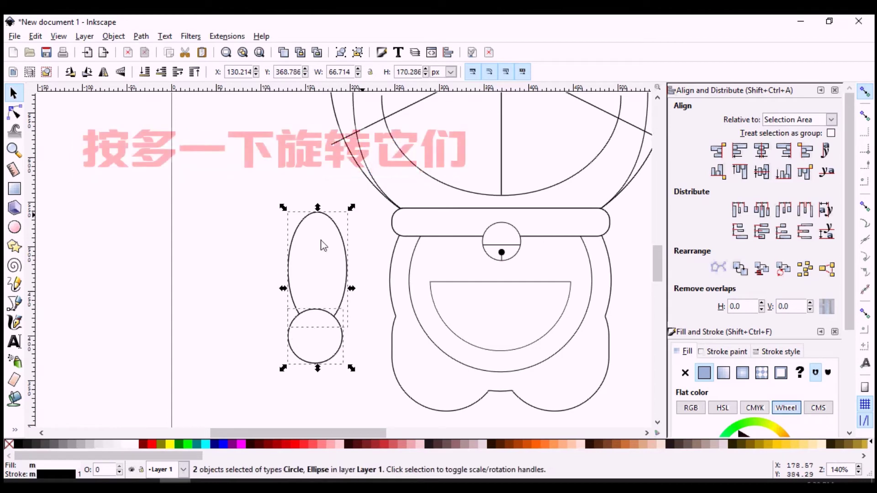
pyautogui.moveTo(351, 208)
pyautogui.mouseDown()
pyautogui.moveTo(380, 246)
pyautogui.moveTo(368, 267)
pyautogui.moveTo(388, 263)
pyautogui.mouseUp()
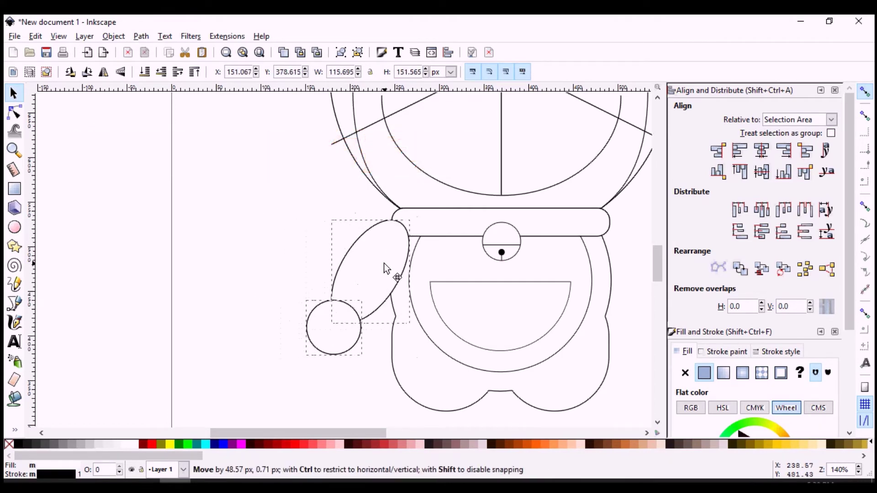
pyautogui.press('End')
pyautogui.keyDown('ctrl'); pyautogui.scroll(-2, 477, 316); pyautogui.keyUp('ctrl')
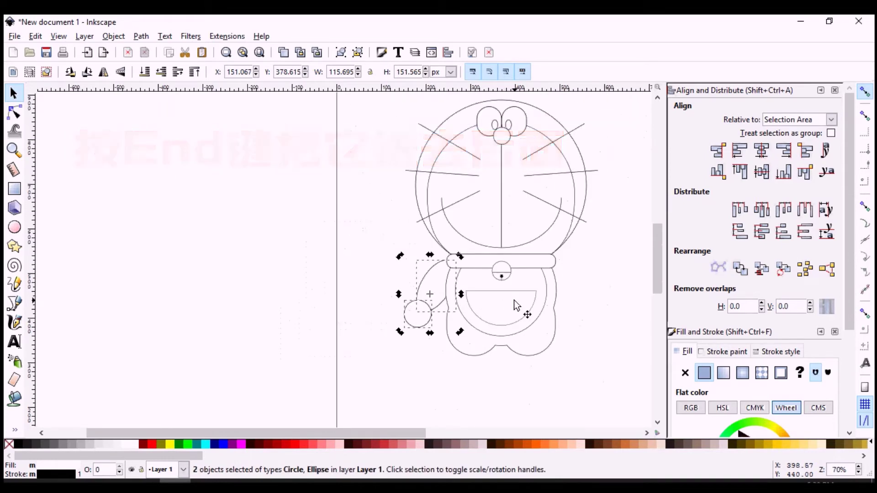
pyautogui.keyDown('ctrl'); pyautogui.scroll(2, 435, 301); pyautogui.keyUp('ctrl')
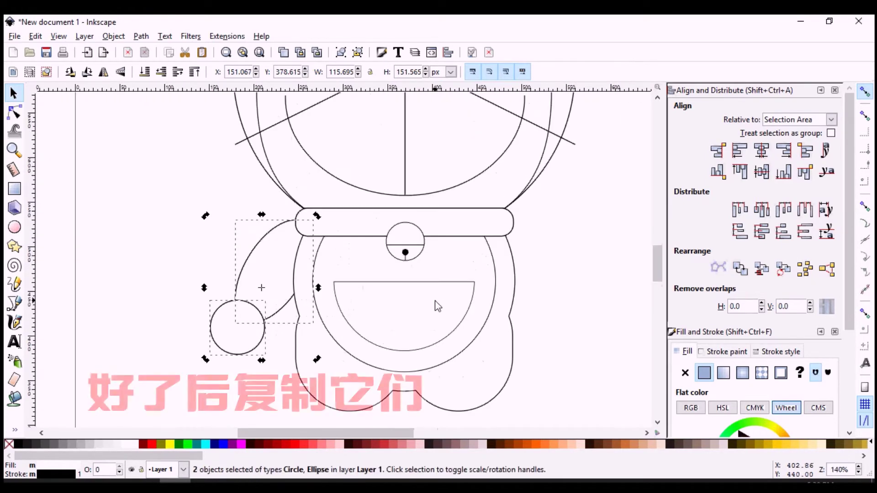
# - Duplicate the arm, mirror it horizontally onto the body's right side, and send it behind
pyautogui.hotkey('ctrl', 'd')
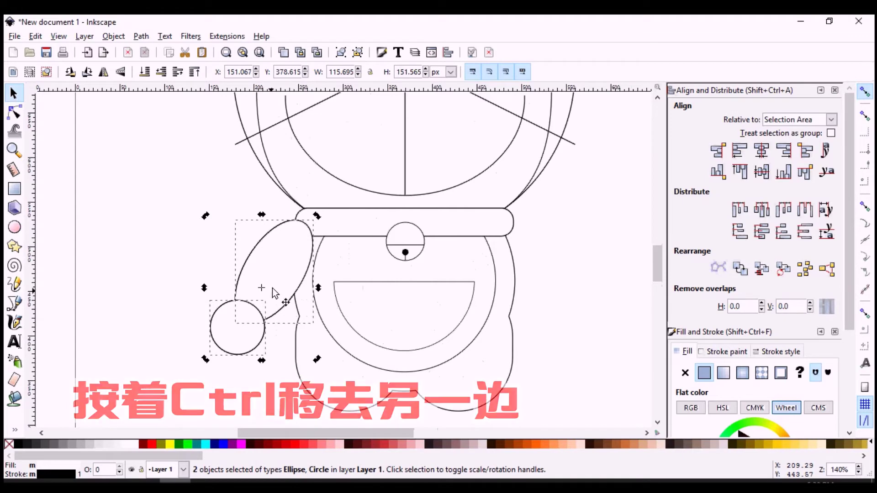
pyautogui.moveTo(282, 294); pyautogui.dragTo(550, 294)
pyautogui.press('h')
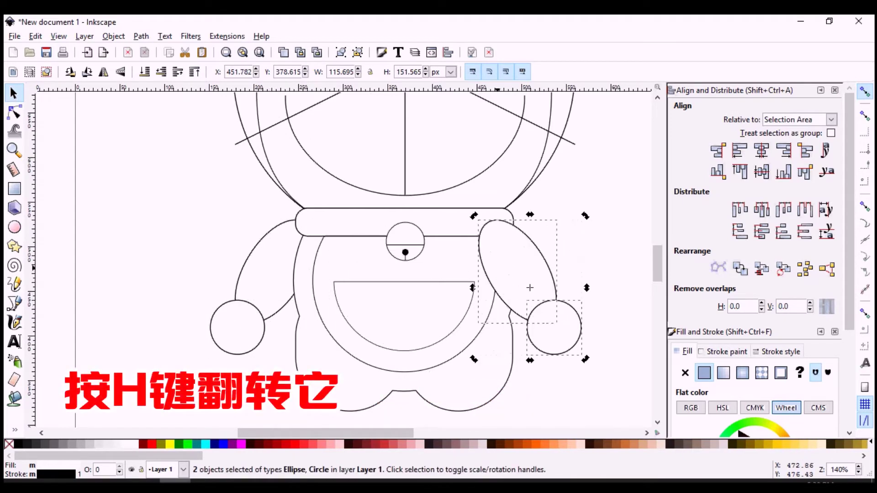
pyautogui.moveTo(499, 271); pyautogui.dragTo(517, 271)
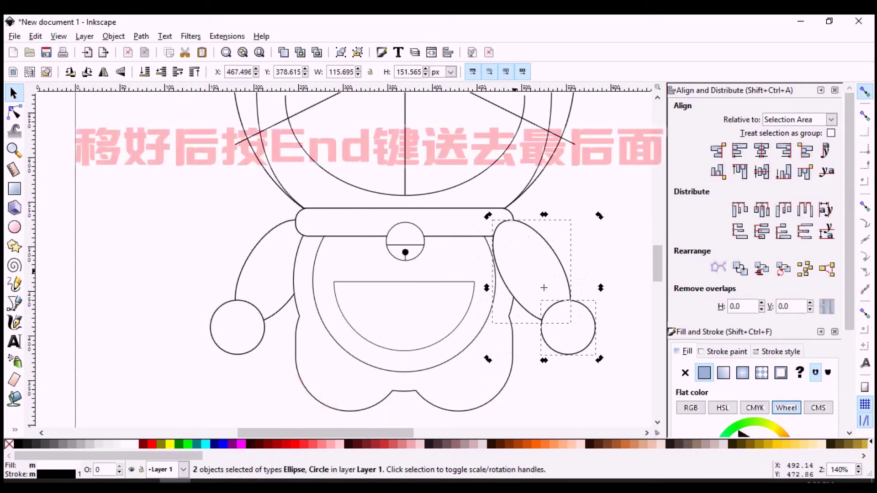
pyautogui.press('End')
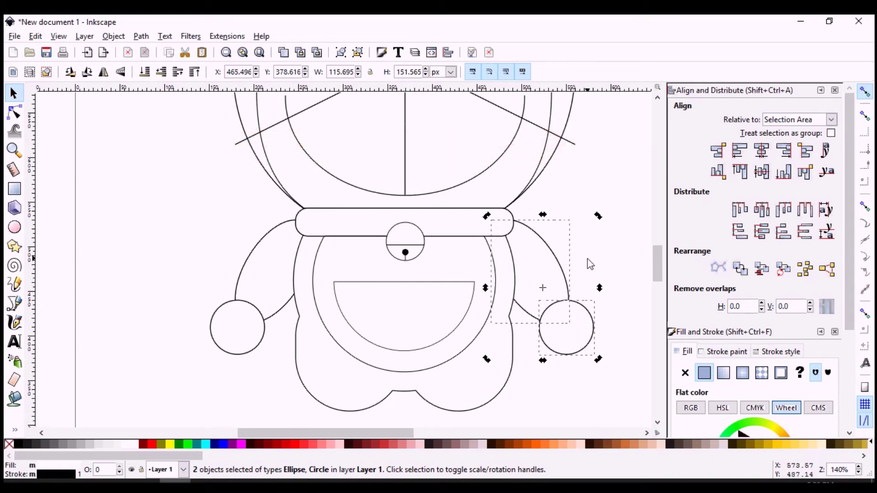
pyautogui.click(589, 264)
pyautogui.keyDown('ctrl'); pyautogui.scroll(-1, 475, 256); pyautogui.keyUp('ctrl')
pyautogui.scroll(-2, 447, 338)
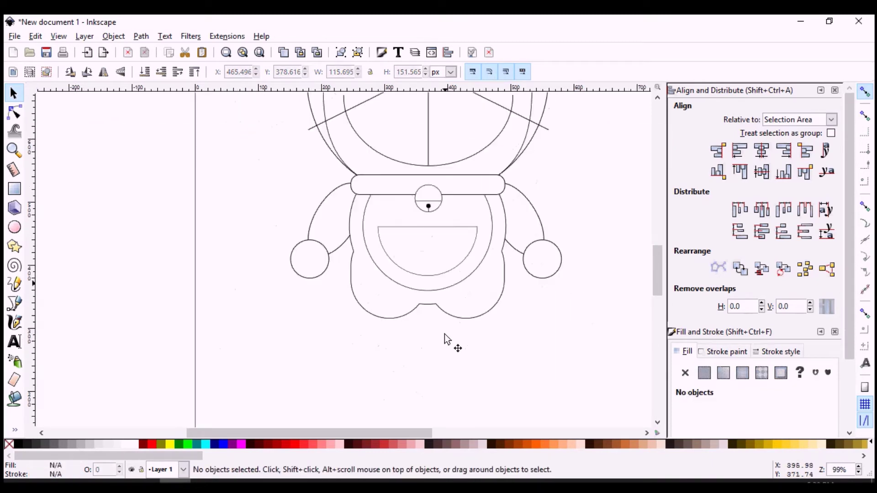
pyautogui.keyDown('ctrl'); pyautogui.scroll(1, 438, 336); pyautogui.keyUp('ctrl')
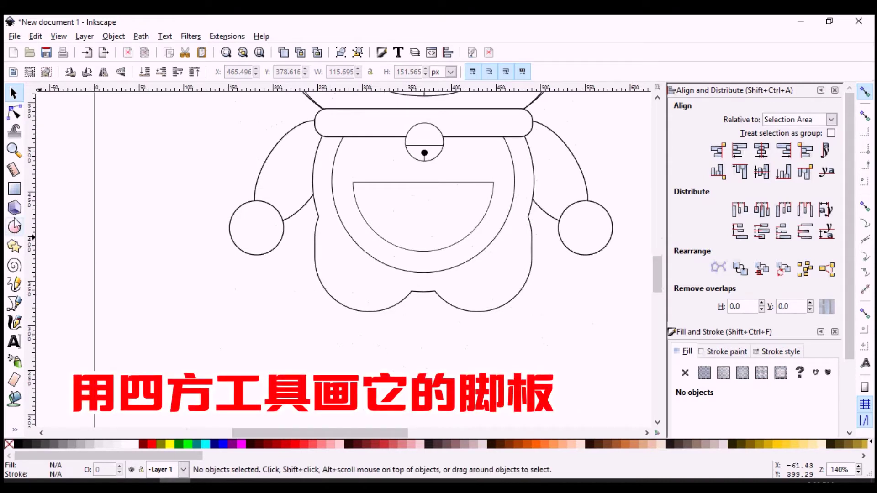
# - Draw a rounded rectangle foot under the body's left side and narrow it slightly
pyautogui.click(15, 188)
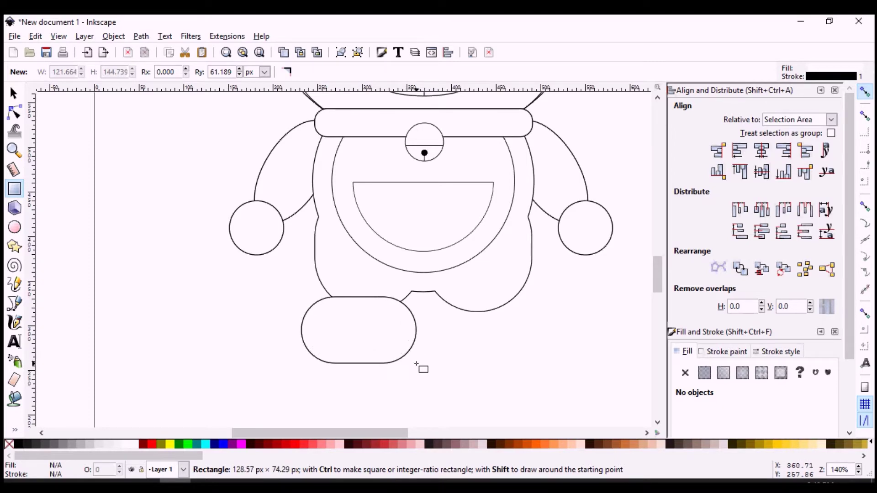
pyautogui.moveTo(416, 364); pyautogui.dragTo(416, 364)
pyautogui.scroll(-1, 397, 347)
pyautogui.scroll(3, 408, 328)
pyautogui.scroll(-3, 408, 327)
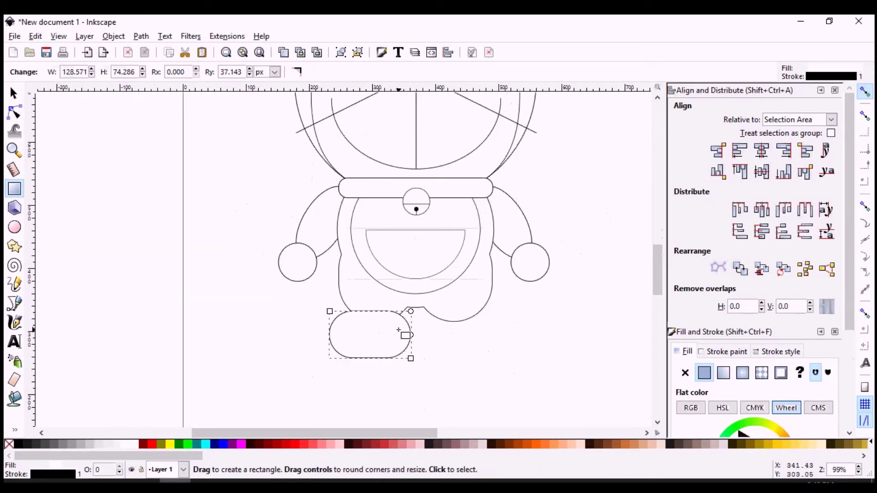
pyautogui.press('s')
pyautogui.keyDown('ctrl'); pyautogui.scroll(1, 368, 335); pyautogui.keyUp('ctrl')
pyautogui.moveTo(411, 338); pyautogui.dragTo(398, 335)
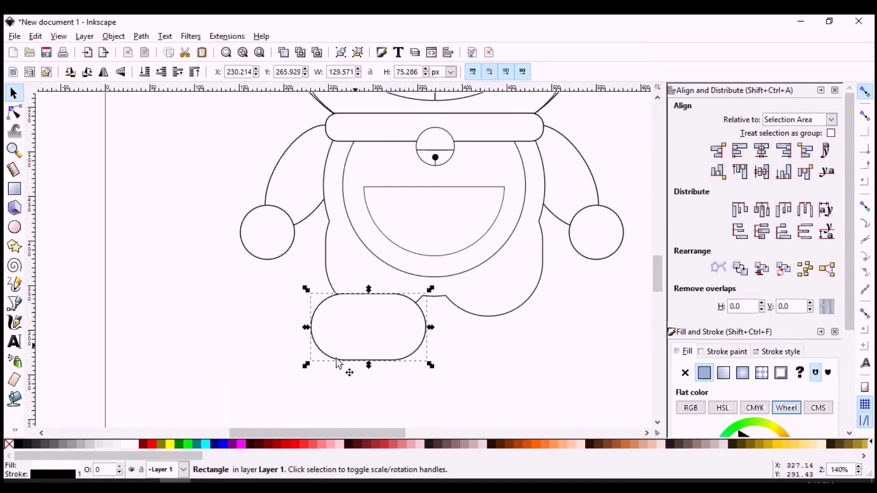
pyautogui.moveTo(306, 328); pyautogui.dragTo(310, 330)
# - Duplicate the foot and move the copy right, level with the first one
pyautogui.hotkey('ctrl', 'd')
pyautogui.moveTo(362, 353); pyautogui.dragTo(482, 357)
pyautogui.click(599, 323)
pyautogui.keyDown('ctrl'); pyautogui.scroll(-2, 502, 310); pyautogui.keyUp('ctrl')
pyautogui.keyDown('ctrl'); pyautogui.scroll(-1, 445, 302); pyautogui.keyUp('ctrl')
pyautogui.keyDown('ctrl'); pyautogui.scroll(1, 445, 302); pyautogui.keyUp('ctrl')
pyautogui.keyDown('ctrl'); pyautogui.scroll(1, 456, 304); pyautogui.keyUp('ctrl')
pyautogui.keyDown('ctrl'); pyautogui.scroll(1, 399, 290); pyautogui.keyUp('ctrl')
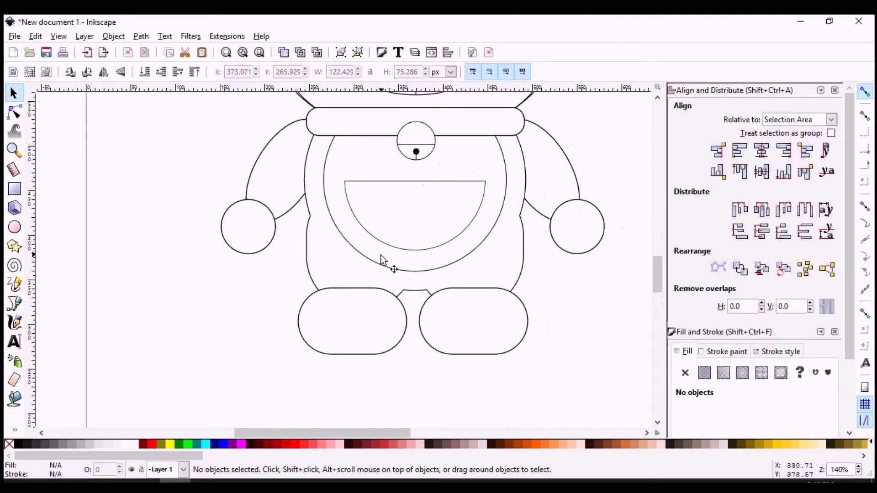
pyautogui.scroll(3, 379, 264)
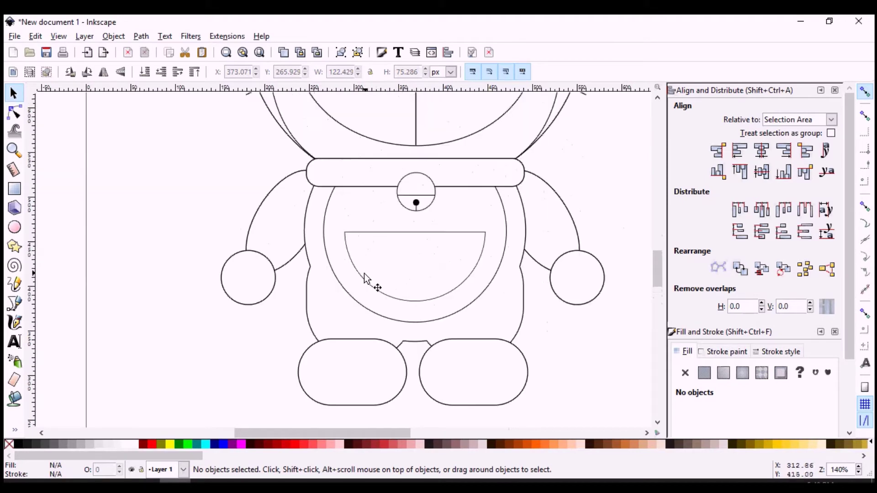
pyautogui.click(313, 313)
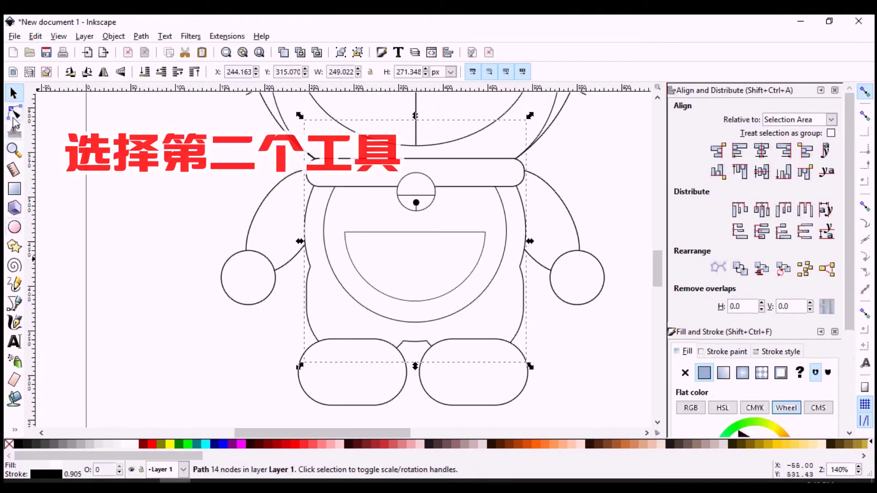
# - Reshape the body outline's left side curve by dragging its node handles with the Node tool
pyautogui.click(15, 112)
pyautogui.click(311, 267)
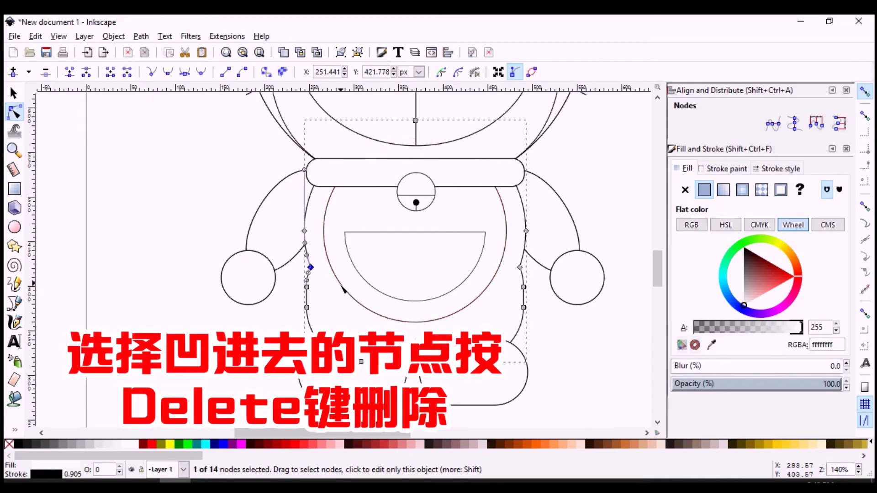
pyautogui.click(589, 210)
pyautogui.keyDown('ctrl'); pyautogui.scroll(1, 335, 288); pyautogui.keyUp('ctrl')
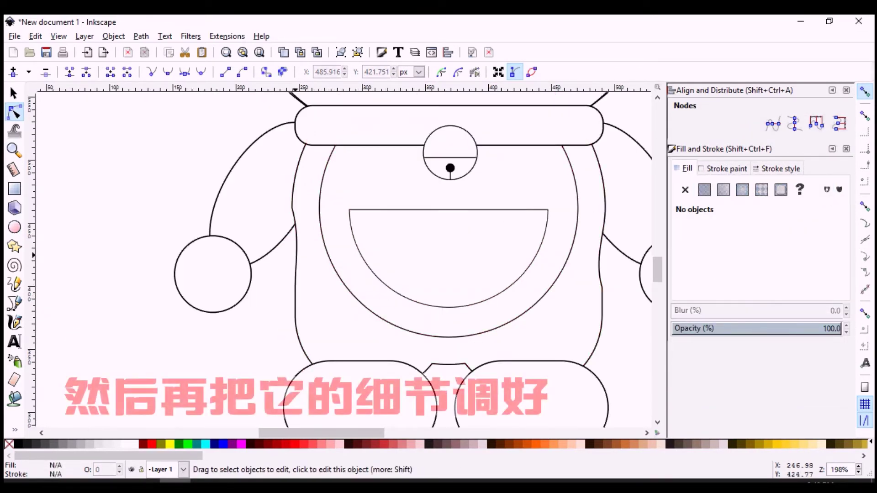
pyautogui.click(293, 210)
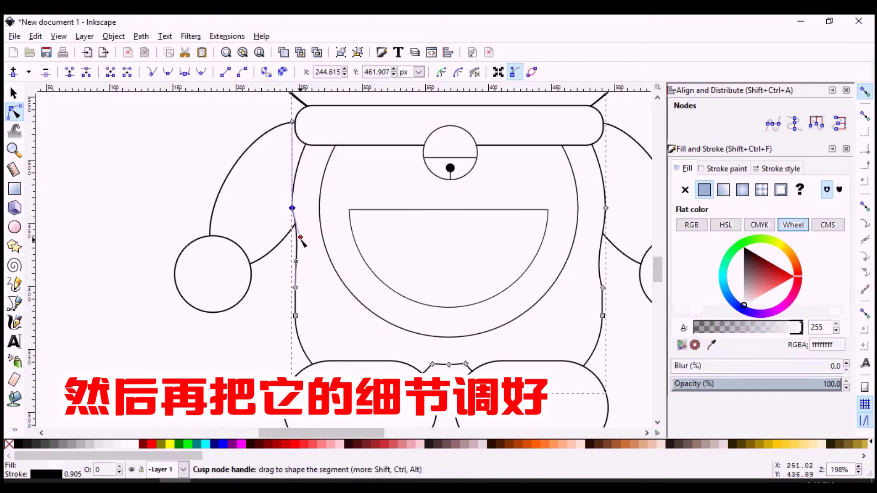
pyautogui.moveTo(300, 237); pyautogui.dragTo(293, 247)
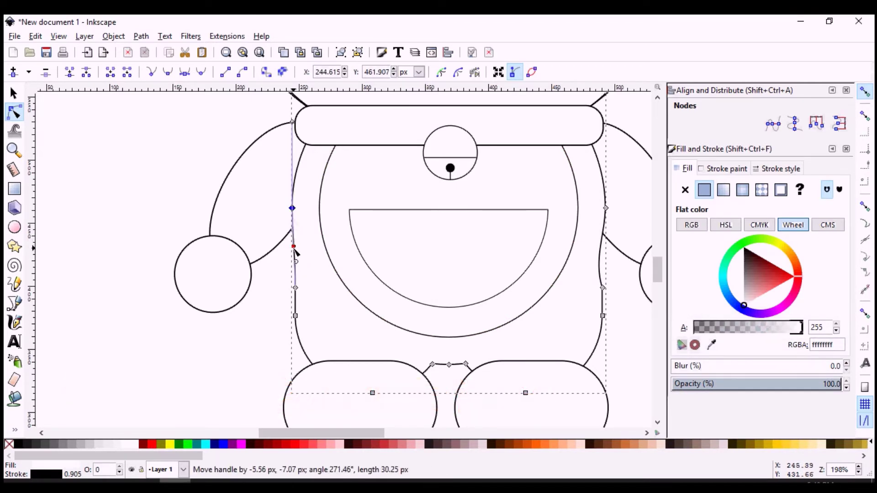
pyautogui.click(261, 325)
pyautogui.click(600, 280)
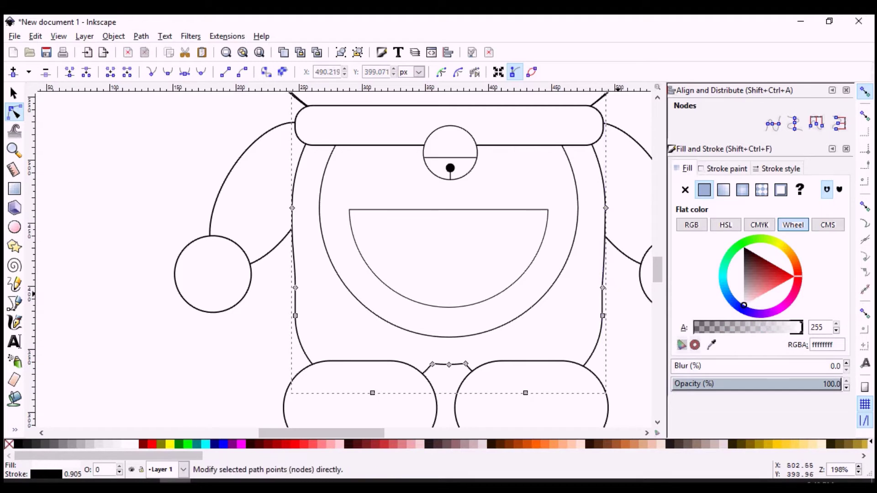
pyautogui.click(625, 318)
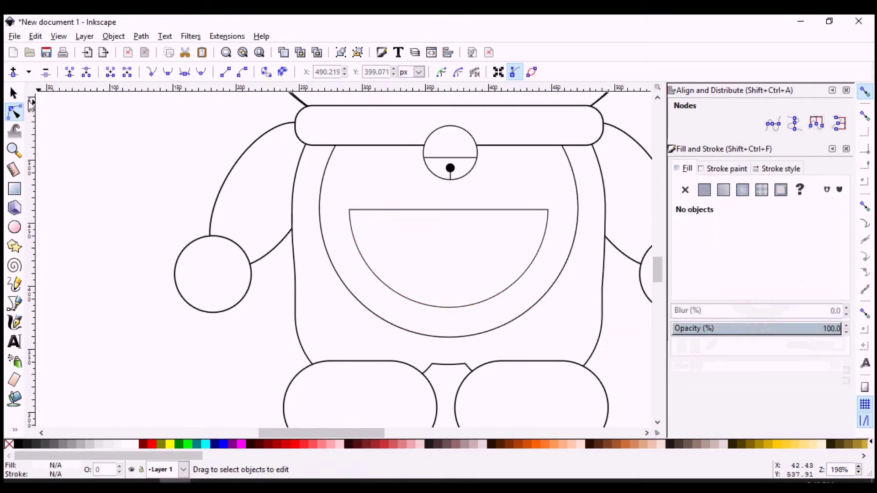
pyautogui.click(14, 93)
pyautogui.click(295, 299)
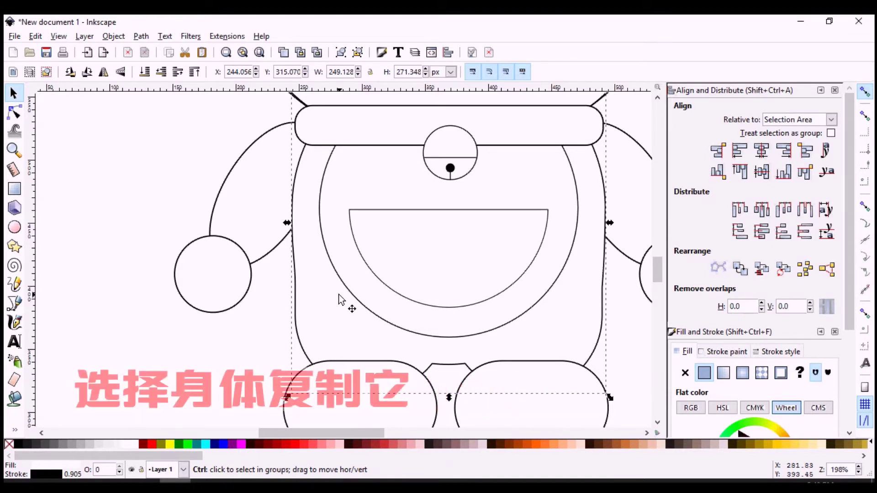
# - Paste a copy of the body in place and draw a wide rectangle over the upper body and collar
pyautogui.hotkey('ctrl', 'c')
pyautogui.hotkey('ctrl', 'alt', 'v')
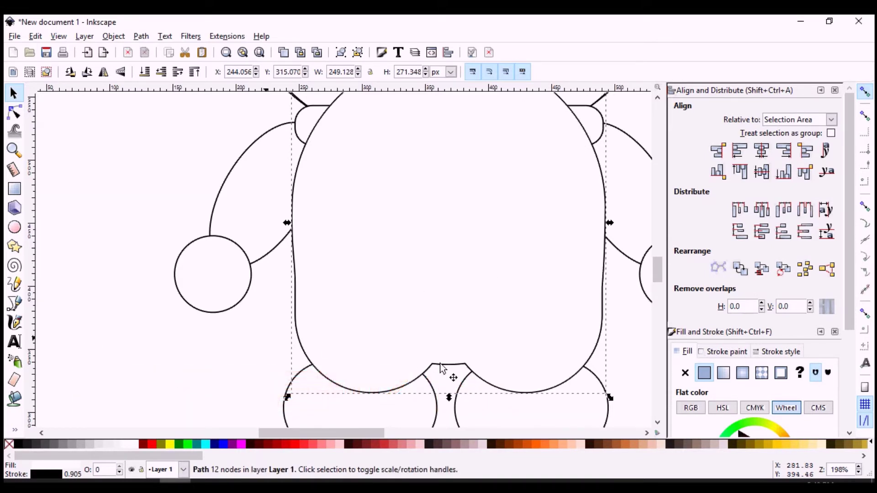
pyautogui.scroll(-2, 386, 320)
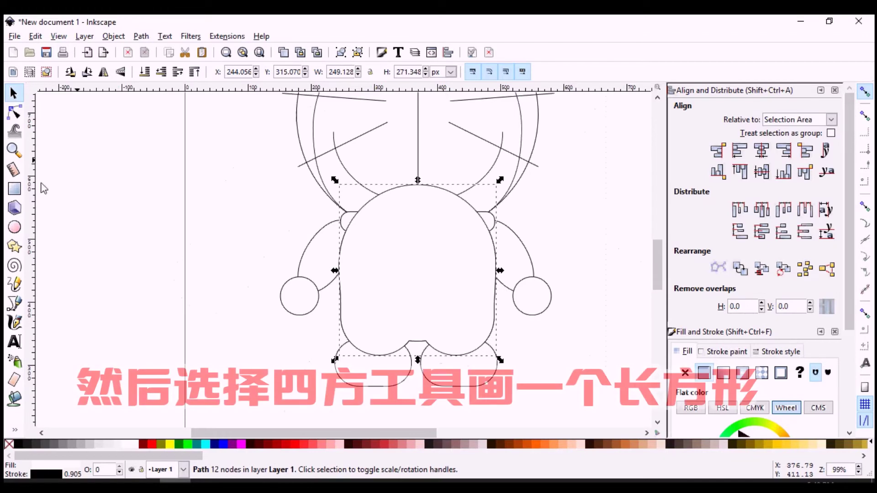
pyautogui.click(14, 188)
pyautogui.moveTo(286, 156); pyautogui.dragTo(569, 241)
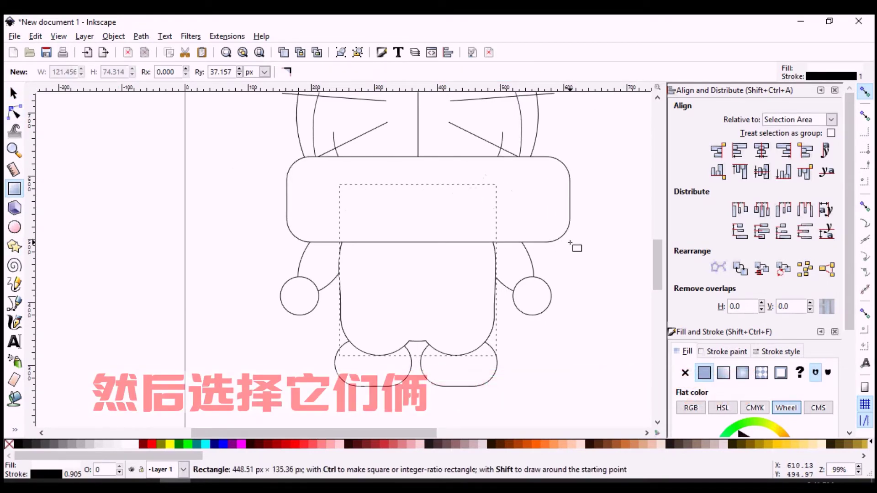
pyautogui.moveTo(569, 241); pyautogui.dragTo(564, 242)
pyautogui.press('s')
pyautogui.keyDown('shift'); pyautogui.click(495, 292); pyautogui.keyUp('shift')
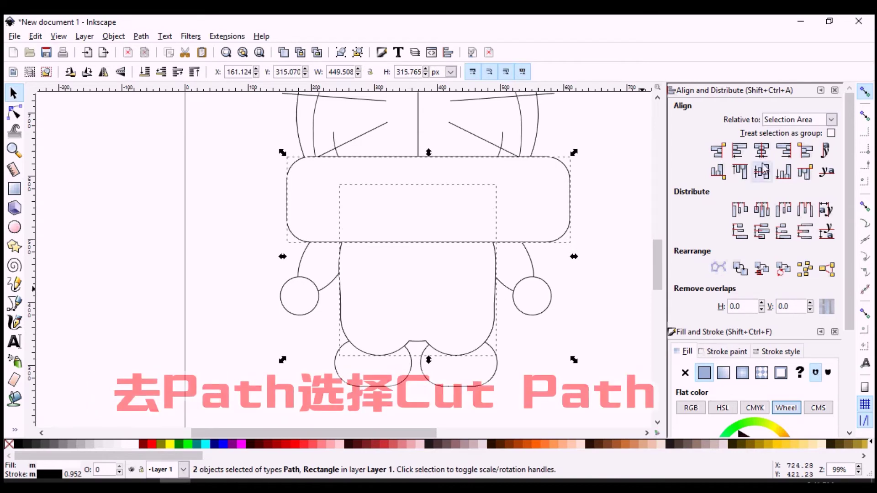
# - Cut the body copy along the rectangle with Cut Path, then select the cut piece and right foot
pyautogui.click(141, 36)
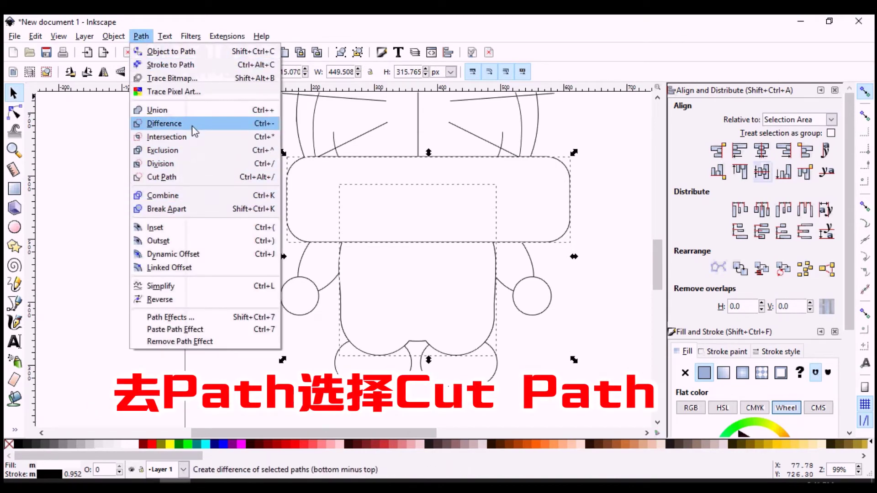
pyautogui.click(190, 184)
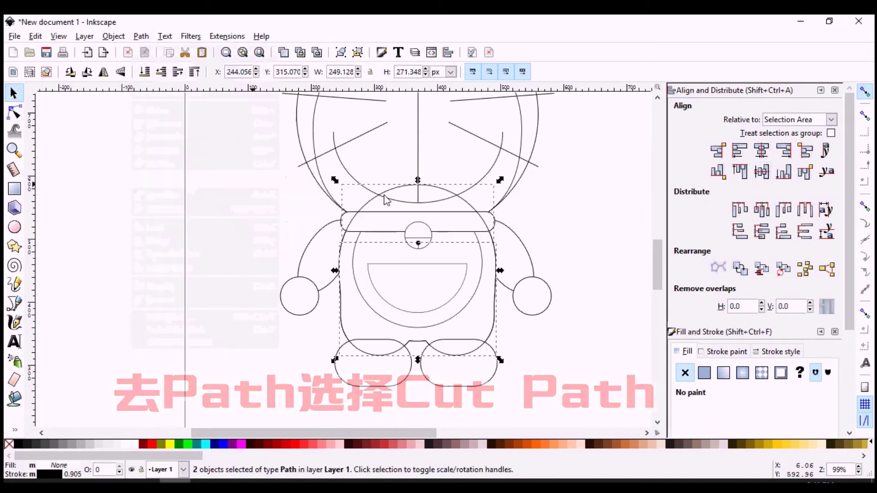
pyautogui.click(576, 192)
pyautogui.click(491, 246)
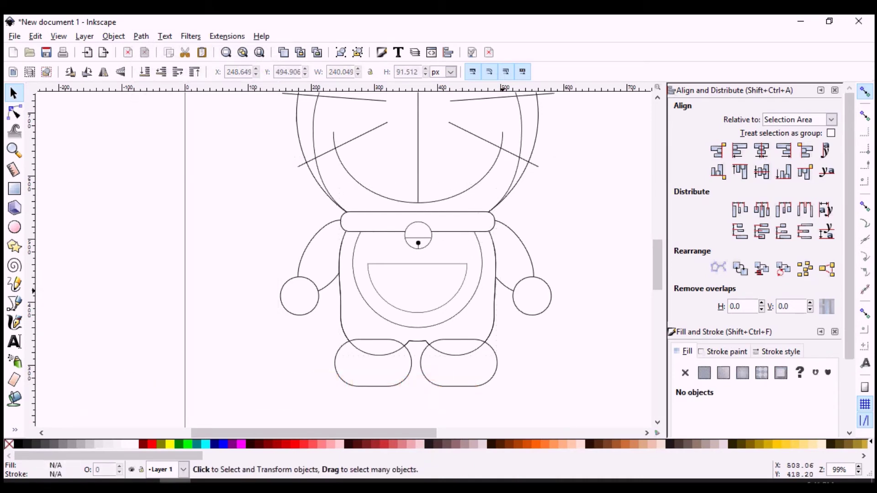
pyautogui.click(476, 386)
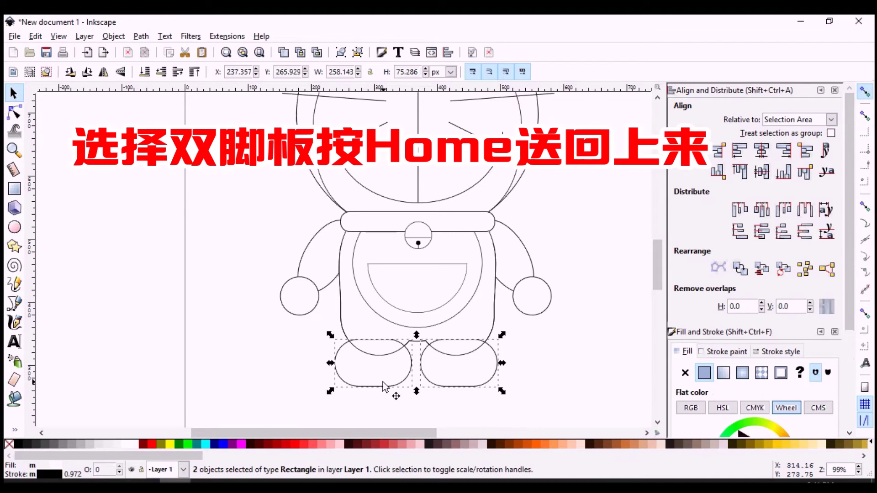
pyautogui.scroll(2, 518, 348)
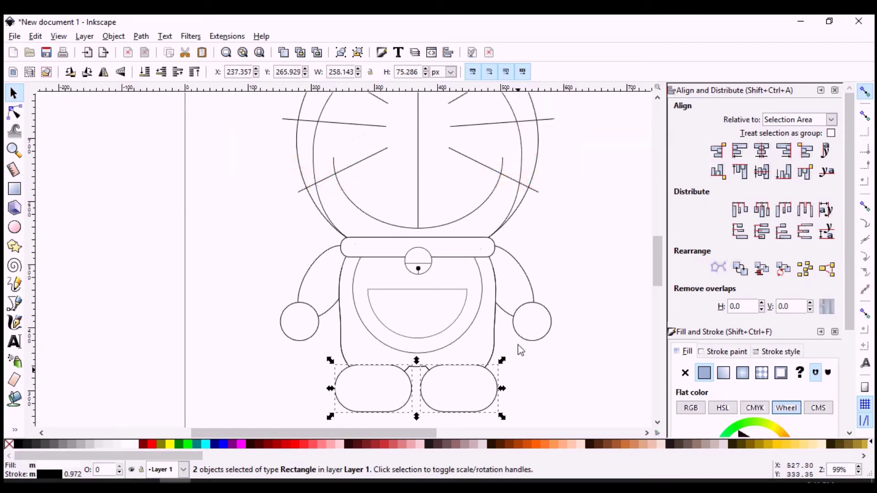
pyautogui.scroll(3, 516, 338)
pyautogui.scroll(3, 509, 324)
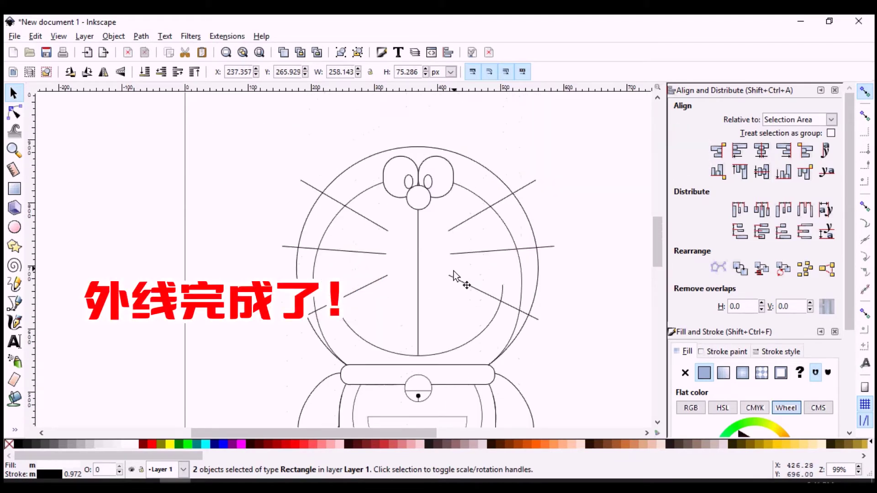
pyautogui.scroll(1, 455, 272)
pyautogui.keyDown('ctrl'); pyautogui.click(443, 144); pyautogui.keyUp('ctrl')
# - Fill both pupils with black
pyautogui.keyDown('shift'); pyautogui.click(374, 126); pyautogui.keyUp('shift')
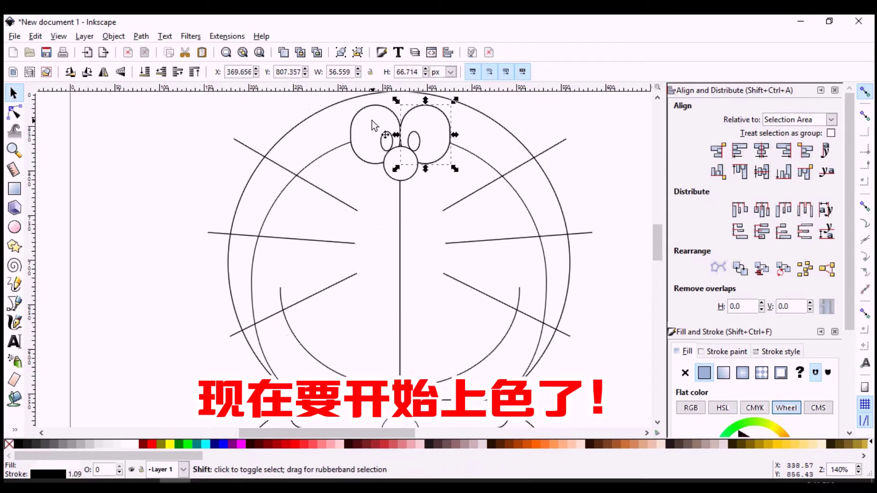
pyautogui.scroll(1, 517, 173)
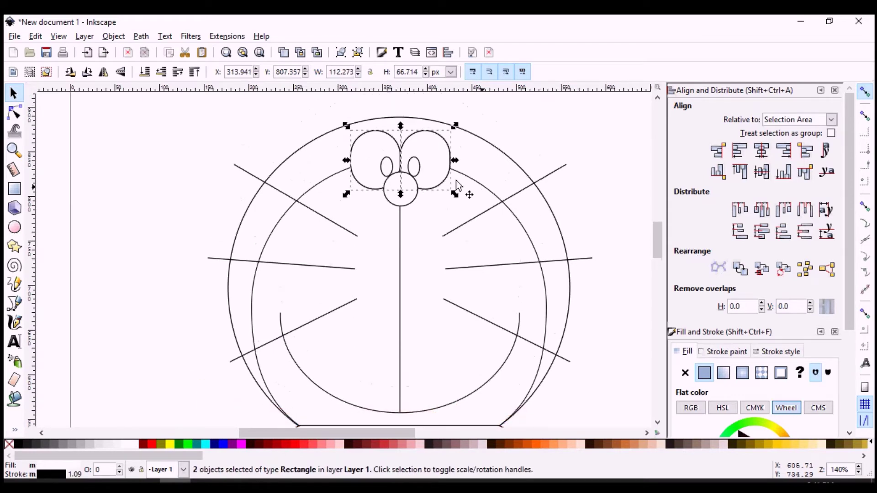
pyautogui.click(413, 167)
pyautogui.keyDown('shift'); pyautogui.click(386, 168); pyautogui.keyUp('shift')
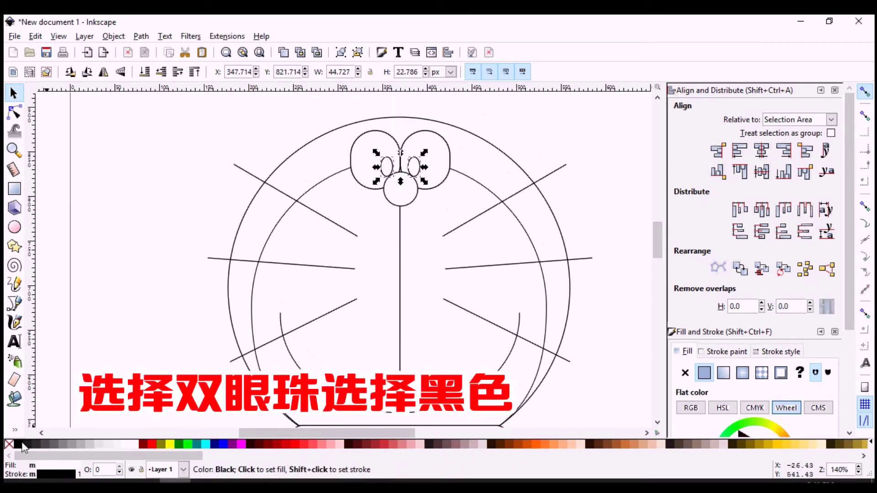
pyautogui.click(21, 444)
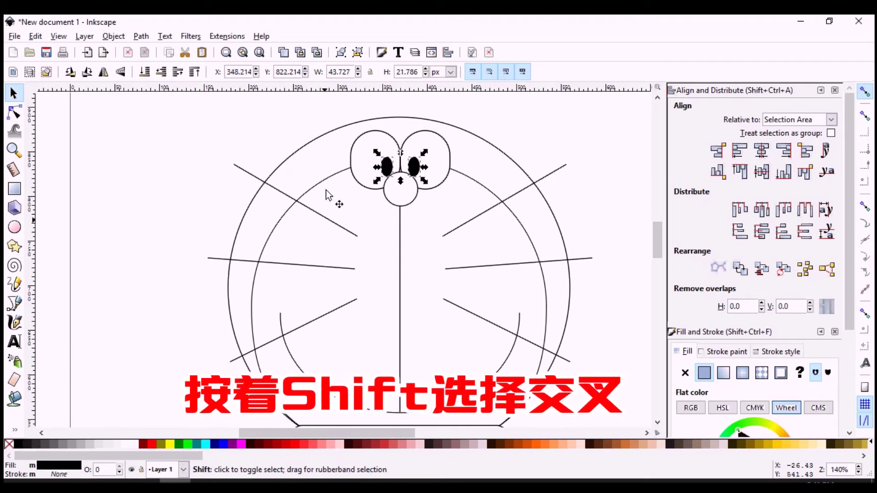
# - Fill the outer head circle with dark blue #003380
pyautogui.click(339, 149)
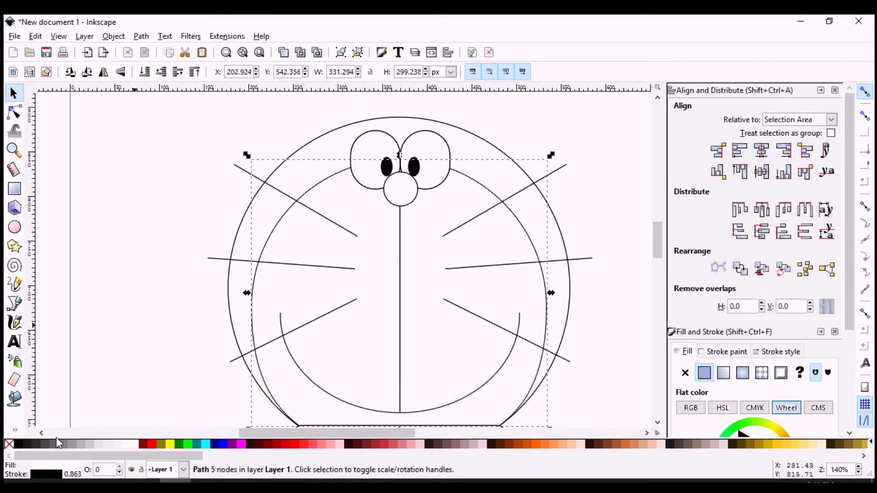
pyautogui.click(333, 130)
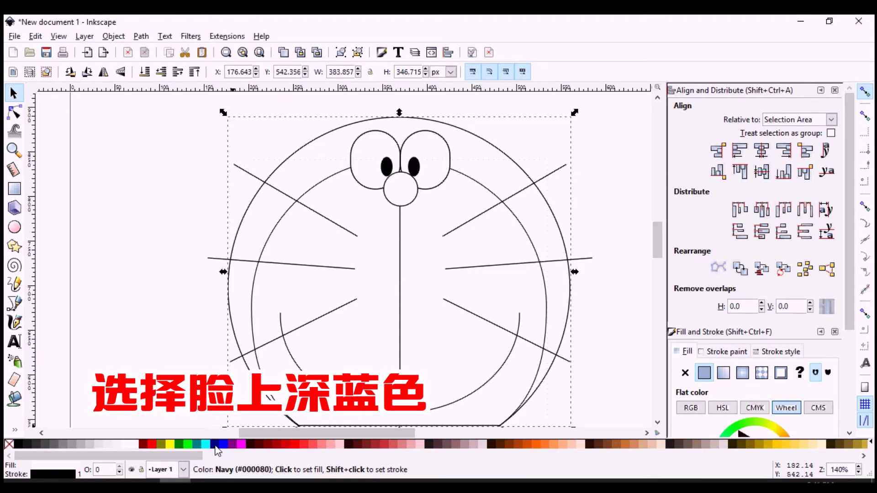
pyautogui.click(217, 444)
pyautogui.scroll(-5, 220, 444)
pyautogui.click(580, 444)
pyautogui.click(714, 444)
pyautogui.click(711, 445)
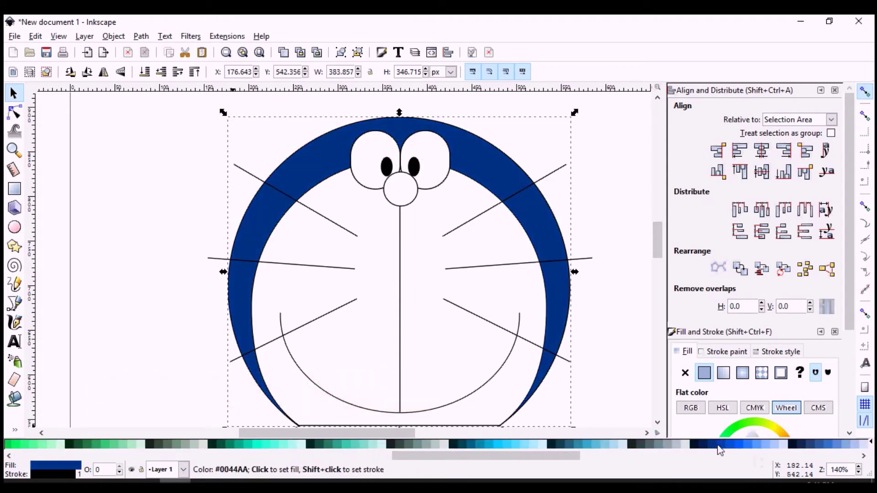
pyautogui.click(598, 332)
# - Fill the body shape with the same navy blue
pyautogui.scroll(-1, 589, 336)
pyautogui.scroll(-1, 548, 369)
pyautogui.scroll(-1, 509, 407)
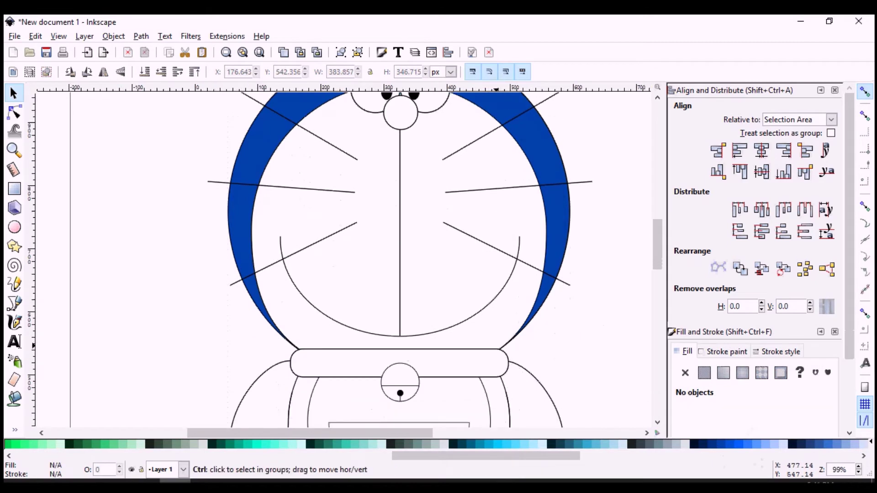
pyautogui.scroll(-1, 473, 386)
pyautogui.scroll(-1, 484, 374)
pyautogui.click(498, 365)
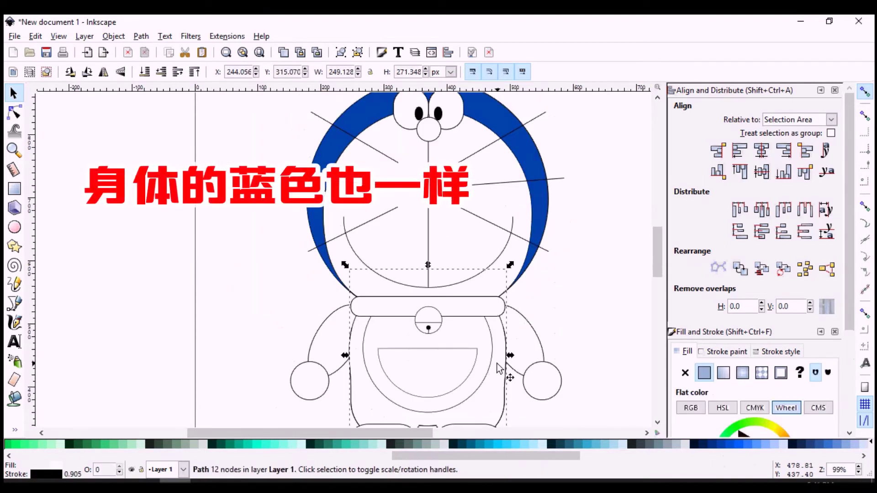
pyautogui.click(713, 444)
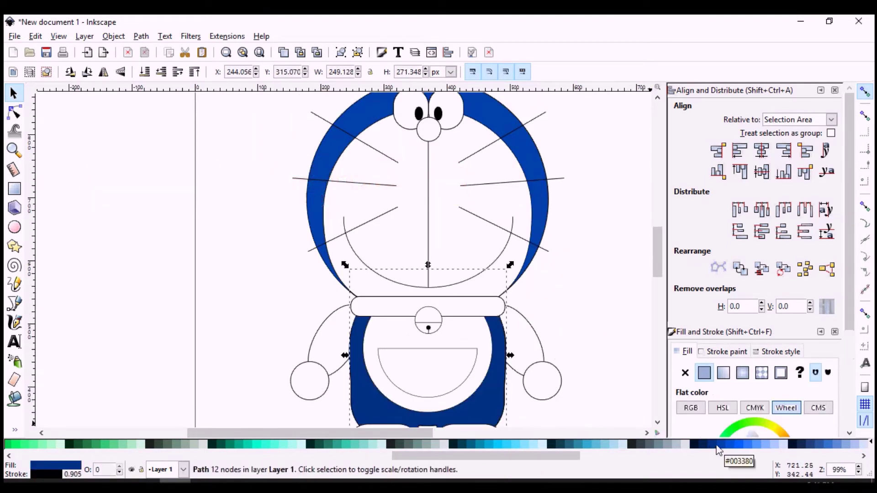
pyautogui.click(591, 305)
# - Copy the body's blue onto both arms with the Dropper
pyautogui.click(539, 346)
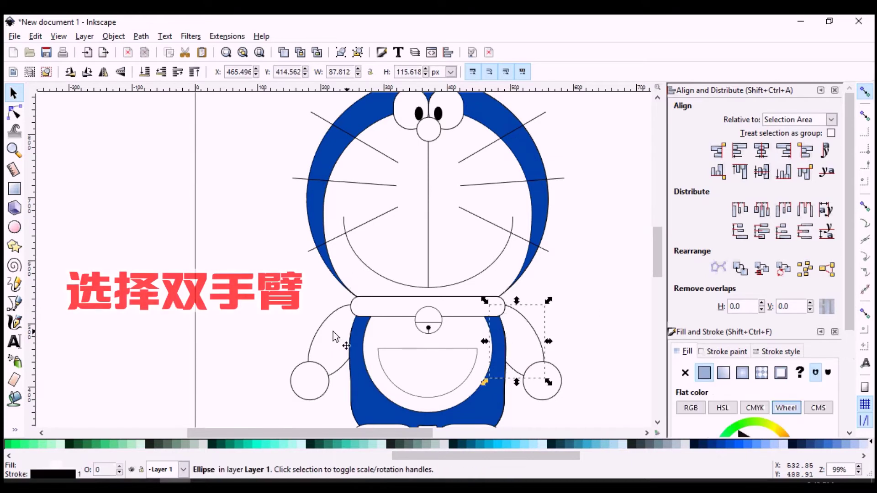
pyautogui.keyDown('shift'); pyautogui.click(334, 337); pyautogui.keyUp('shift')
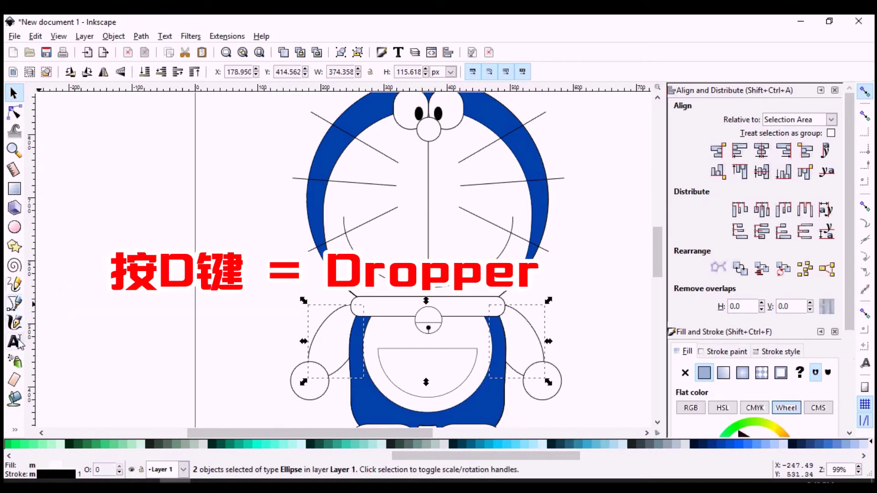
pyautogui.press('d')
pyautogui.click(359, 347)
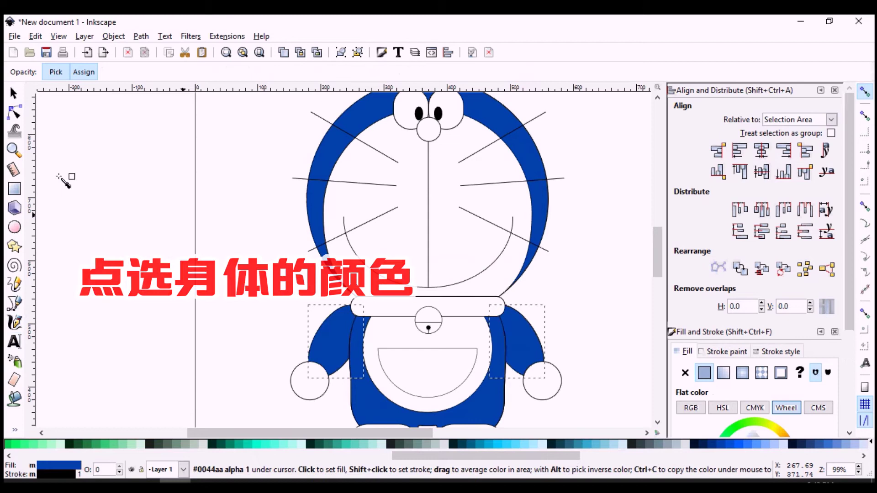
pyautogui.press('s')
pyautogui.press('Escape')
# - Fill the collar and the nose with red
pyautogui.click(452, 310)
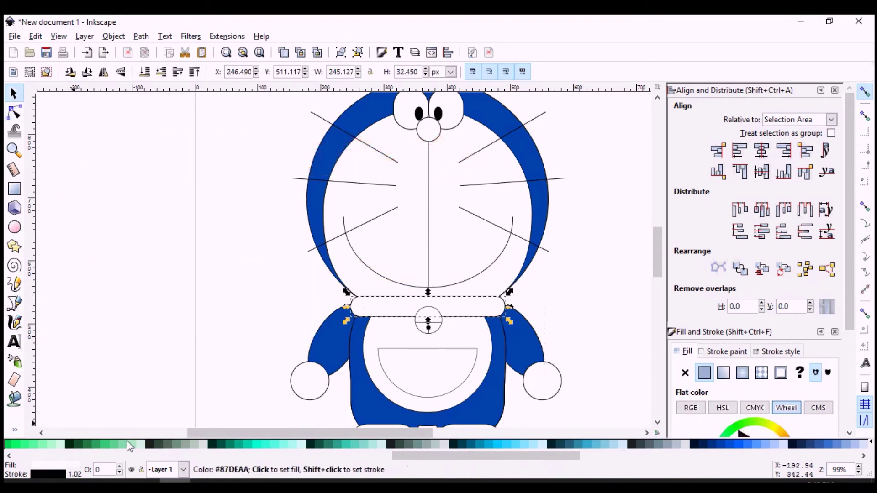
pyautogui.scroll(5, 130, 444)
pyautogui.click(149, 447)
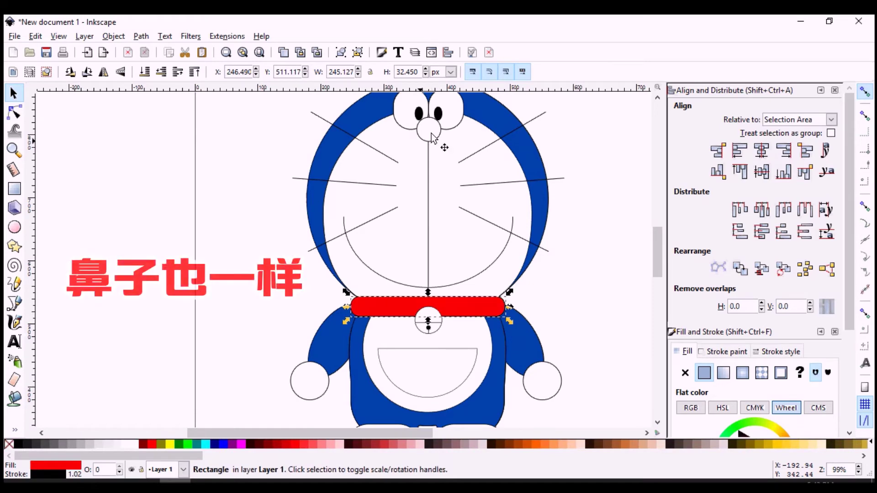
pyautogui.click(430, 136)
pyautogui.click(150, 444)
# - Fill the bell's circle inside its group with yellow
pyautogui.scroll(-3, 464, 363)
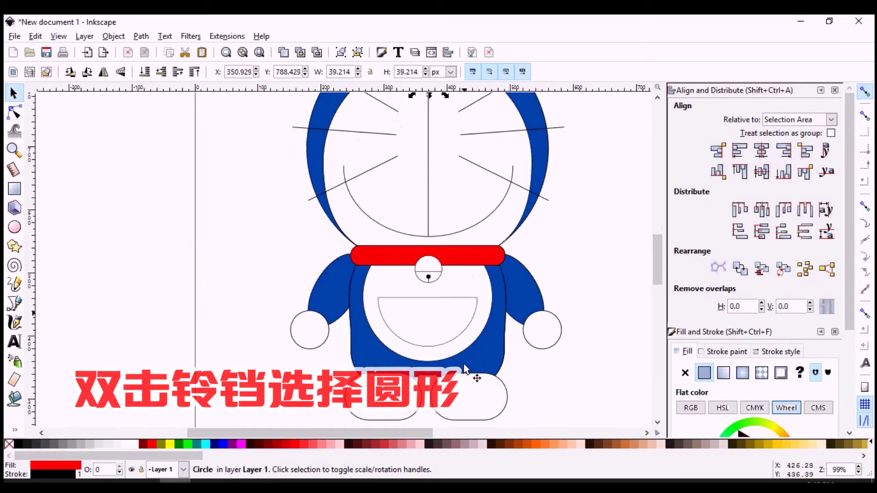
pyautogui.scroll(-3, 464, 364)
pyautogui.doubleClick(428, 217)
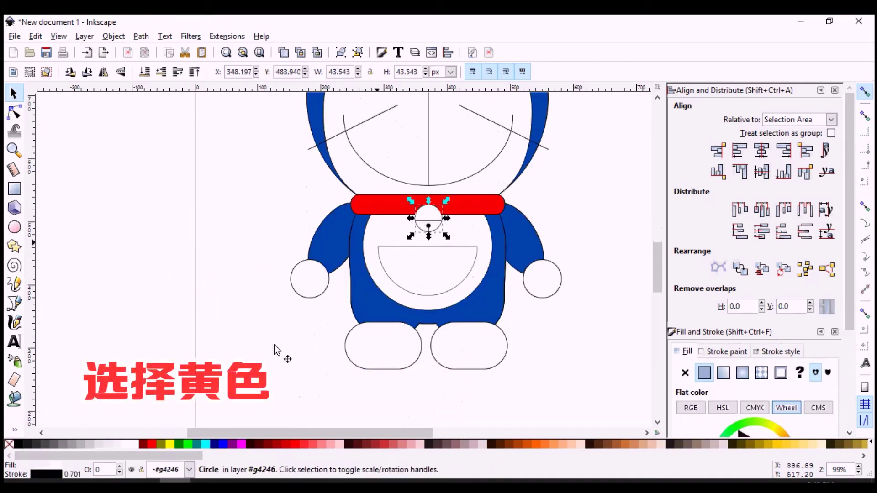
pyautogui.click(172, 444)
pyautogui.scroll(5, 381, 357)
pyautogui.doubleClick(573, 288)
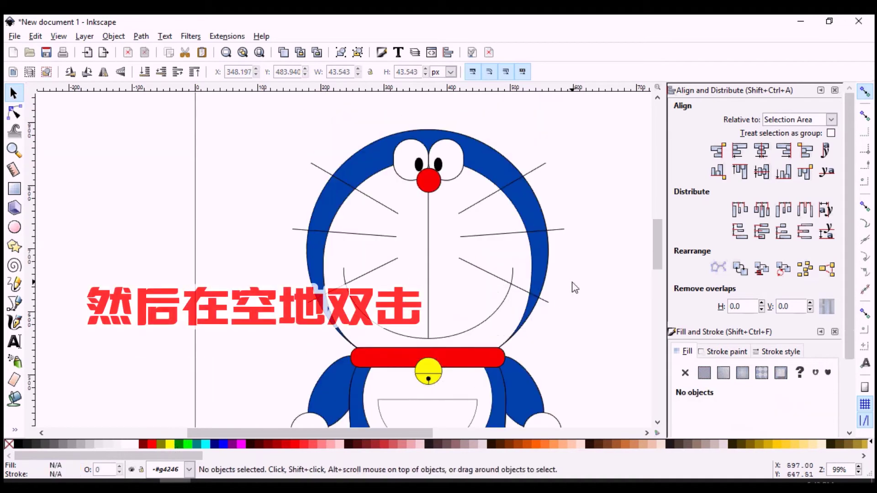
pyautogui.scroll(-4, 593, 340)
pyautogui.scroll(-1, 592, 339)
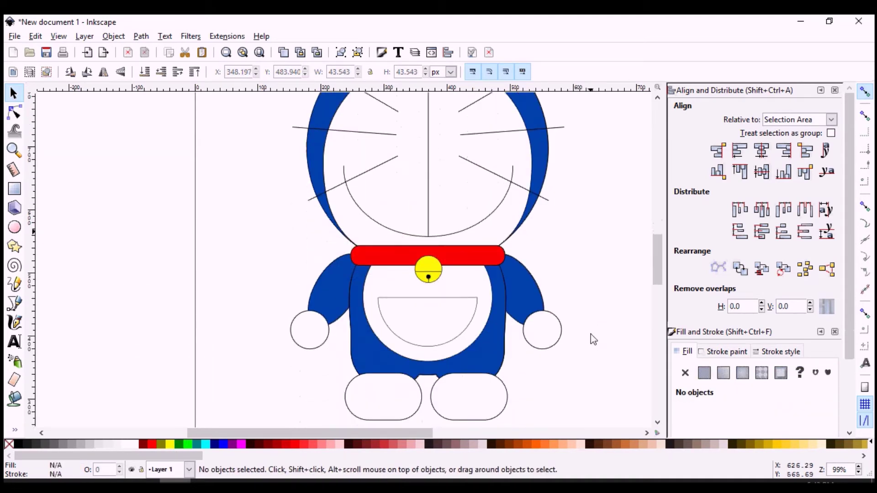
pyautogui.scroll(7, 476, 387)
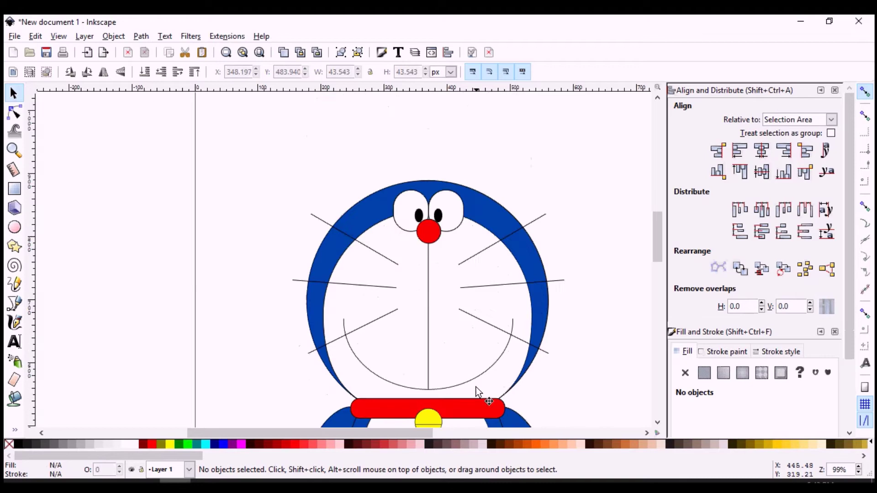
# - Group the two pupils together, then group the two eye whites together
pyautogui.scroll(2, 449, 251)
pyautogui.scroll(1, 430, 247)
pyautogui.click(362, 255)
pyautogui.keyDown('shift'); pyautogui.click(415, 255); pyautogui.keyUp('shift')
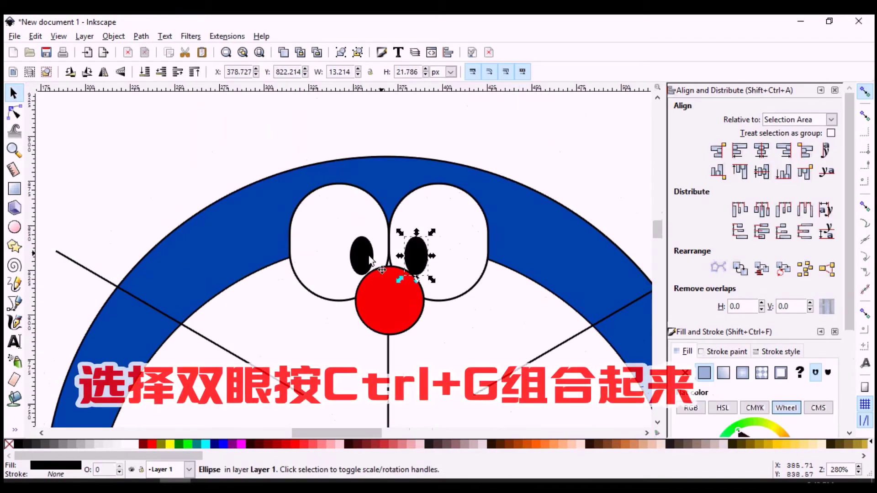
pyautogui.hotkey('ctrl', 'g')
pyautogui.click(371, 201)
pyautogui.keyDown('shift'); pyautogui.click(430, 209); pyautogui.keyUp('shift')
pyautogui.hotkey('ctrl', 'g')
# - Group all six whiskers into one object
pyautogui.click(389, 315)
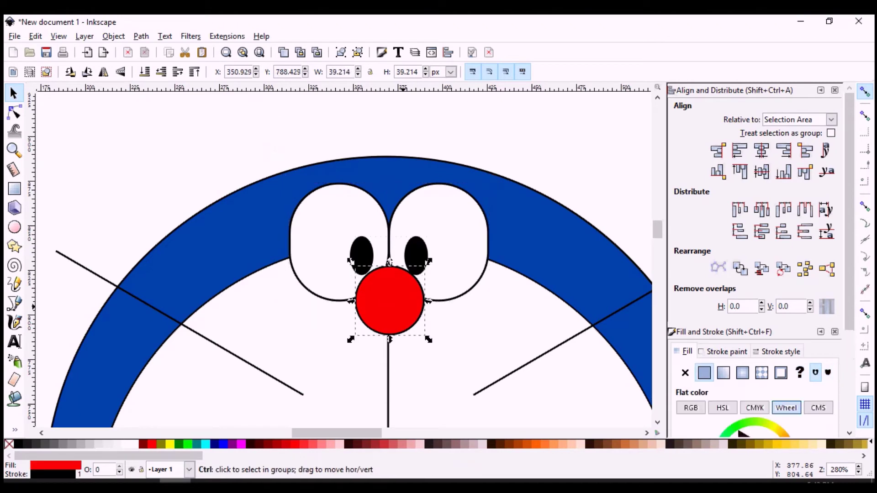
pyautogui.scroll(-3, 402, 315)
pyautogui.scroll(-6, 414, 317)
pyautogui.click(364, 185)
pyautogui.keyDown('shift'); pyautogui.click(361, 208); pyautogui.keyUp('shift')
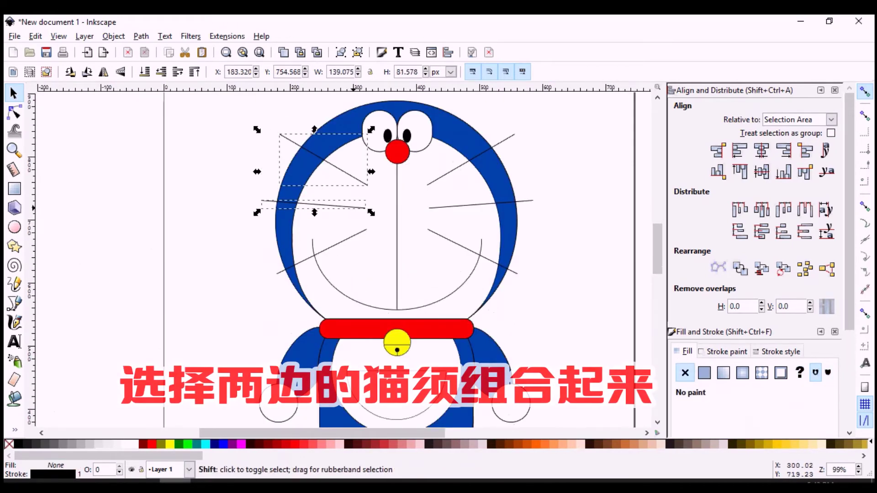
pyautogui.keyDown('shift'); pyautogui.click(355, 235); pyautogui.keyUp('shift')
pyautogui.keyDown('shift'); pyautogui.click(470, 160); pyautogui.keyUp('shift')
pyautogui.keyDown('shift'); pyautogui.click(471, 251); pyautogui.keyUp('shift')
pyautogui.keyDown('shift'); pyautogui.click(446, 207); pyautogui.keyUp('shift')
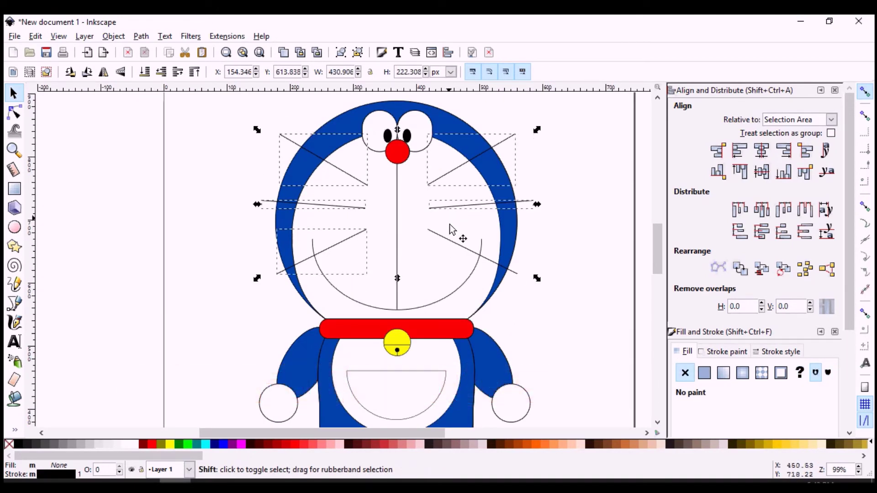
pyautogui.hotkey('ctrl', 'g')
# - Group both arms and hands into one object
pyautogui.scroll(-3, 429, 270)
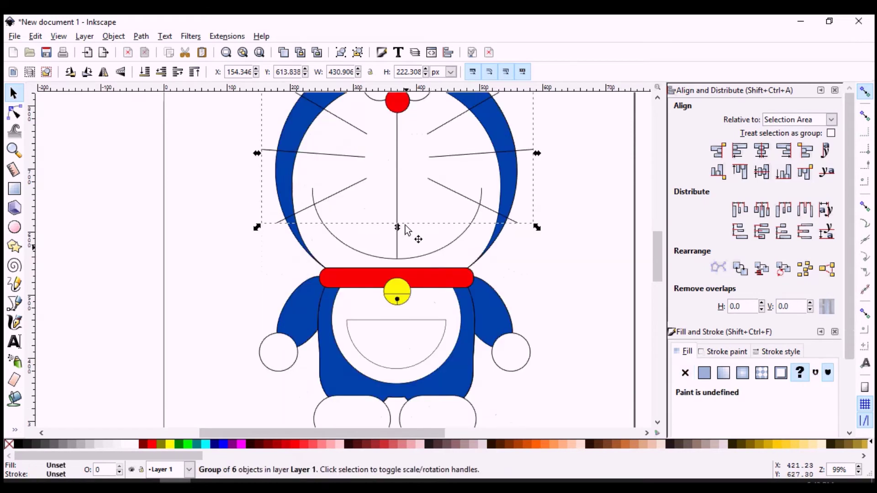
pyautogui.scroll(-3, 410, 293)
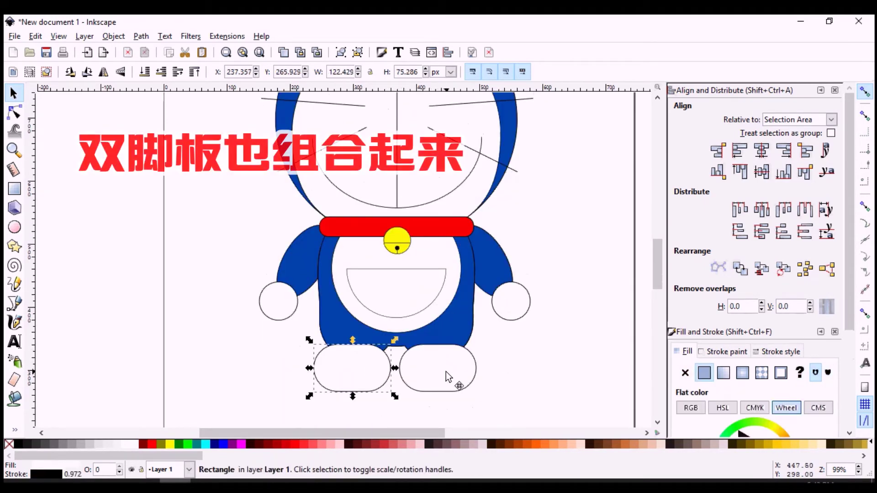
pyautogui.moveTo(448, 371); pyautogui.dragTo(450, 372)
pyautogui.keyDown('shift'); pyautogui.click(365, 376); pyautogui.keyUp('shift')
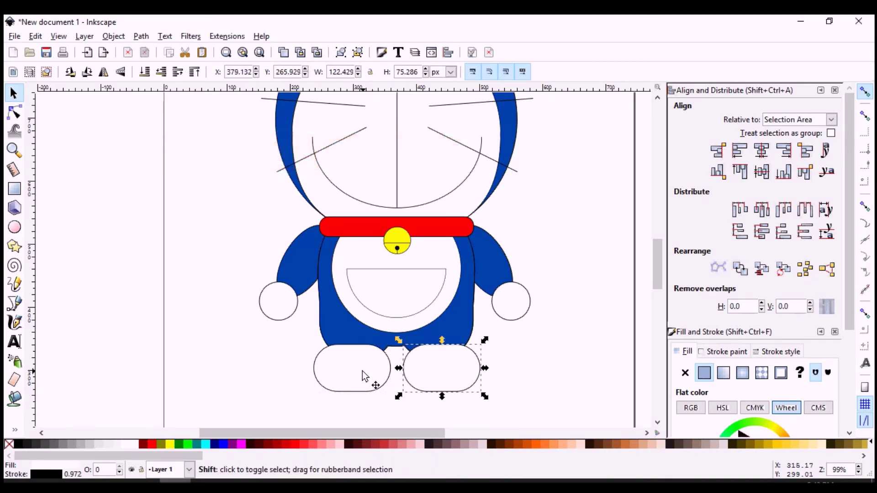
pyautogui.click(287, 310)
pyautogui.keyDown('shift'); pyautogui.click(300, 263); pyautogui.keyUp('shift')
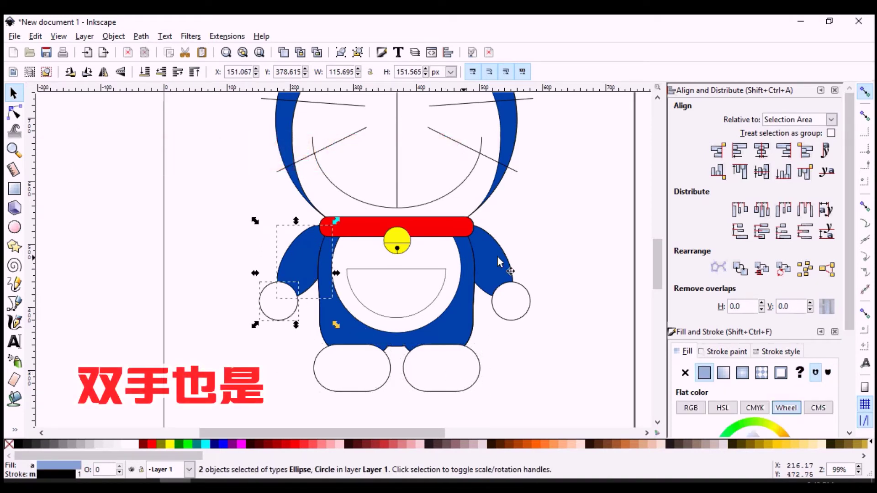
pyautogui.keyDown('shift'); pyautogui.click(492, 274); pyautogui.keyUp('shift')
pyautogui.hotkey('ctrl', 'g')
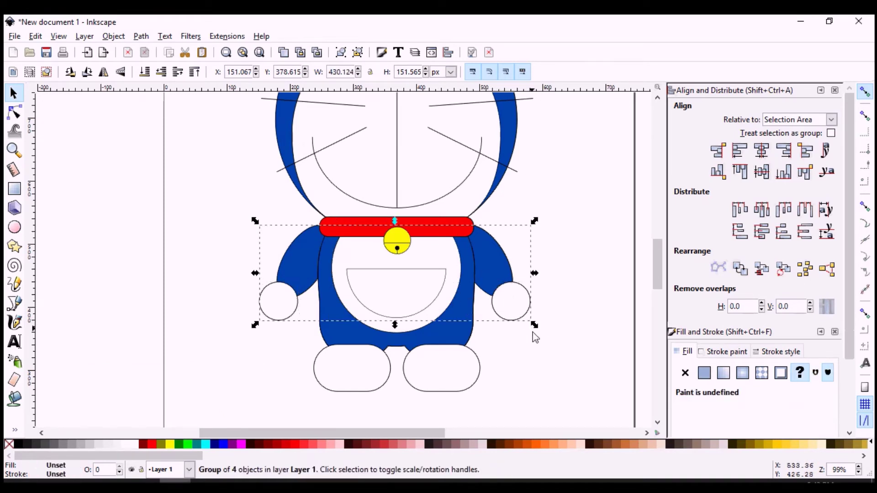
# - Deselect, zoom out and select every object in the drawing
pyautogui.press('Escape')
pyautogui.scroll(3, 475, 297)
pyautogui.keyDown('ctrl'); pyautogui.scroll(-1, 460, 287); pyautogui.keyUp('ctrl')
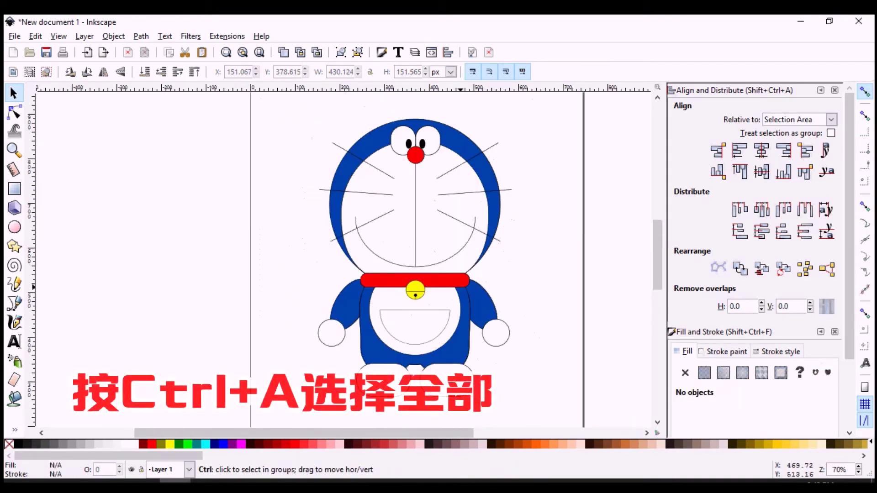
pyautogui.hotkey('ctrl', 'a')
# - Centre all of Doraemon's parts on one vertical axis
pyautogui.click(762, 150)
pyautogui.click(565, 243)
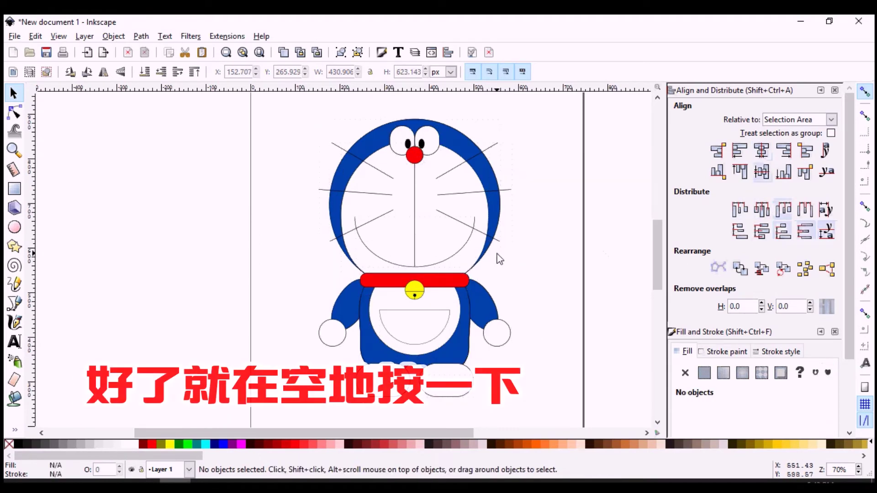
pyautogui.keyDown('ctrl'); pyautogui.scroll(1, 418, 255); pyautogui.keyUp('ctrl')
pyautogui.keyDown('ctrl'); pyautogui.scroll(1, 418, 254); pyautogui.keyUp('ctrl')
pyautogui.keyDown('ctrl'); pyautogui.scroll(1, 417, 255); pyautogui.keyUp('ctrl')
pyautogui.scroll(10, 417, 255)
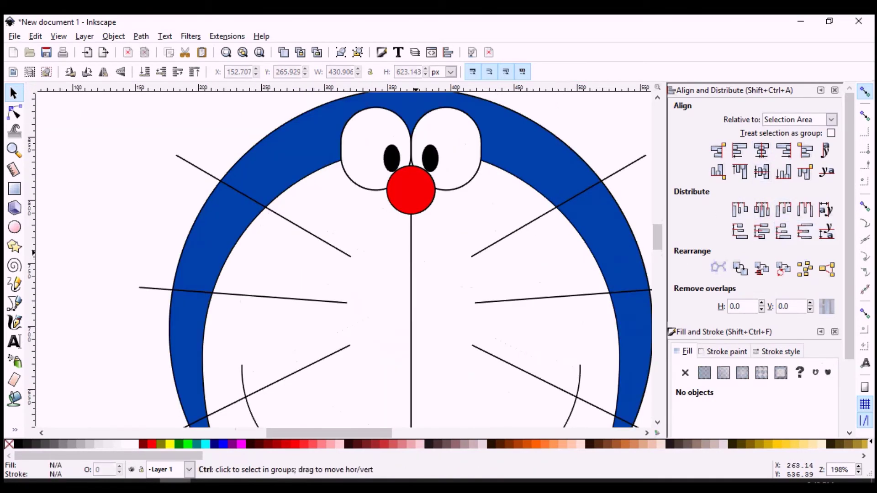
pyautogui.keyDown('ctrl'); pyautogui.scroll(2, 415, 253); pyautogui.keyUp('ctrl')
# - Give both black pupils a black outline
pyautogui.scroll(10, 416, 253)
pyautogui.click(369, 267)
pyautogui.keyDown('shift'); pyautogui.click(447, 268); pyautogui.keyUp('shift')
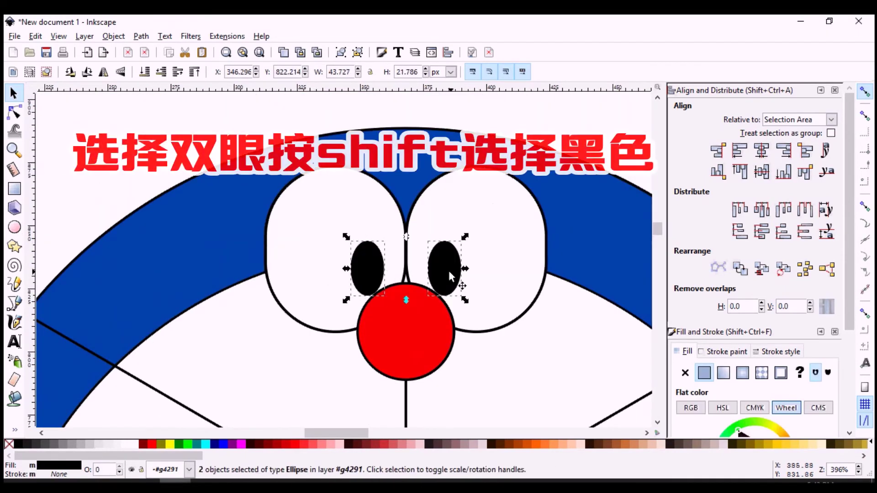
pyautogui.keyDown('shift'); pyautogui.click(25, 450); pyautogui.keyUp('shift')
pyautogui.keyDown('ctrl'); pyautogui.scroll(-2, 512, 297); pyautogui.keyUp('ctrl')
pyautogui.keyDown('ctrl'); pyautogui.scroll(-1, 493, 260); pyautogui.keyUp('ctrl')
pyautogui.press('Escape')
pyautogui.scroll(-5, 490, 247)
pyautogui.keyDown('ctrl'); pyautogui.scroll(2, 452, 191); pyautogui.keyUp('ctrl')
pyautogui.keyDown('ctrl'); pyautogui.scroll(1, 422, 188); pyautogui.keyUp('ctrl')
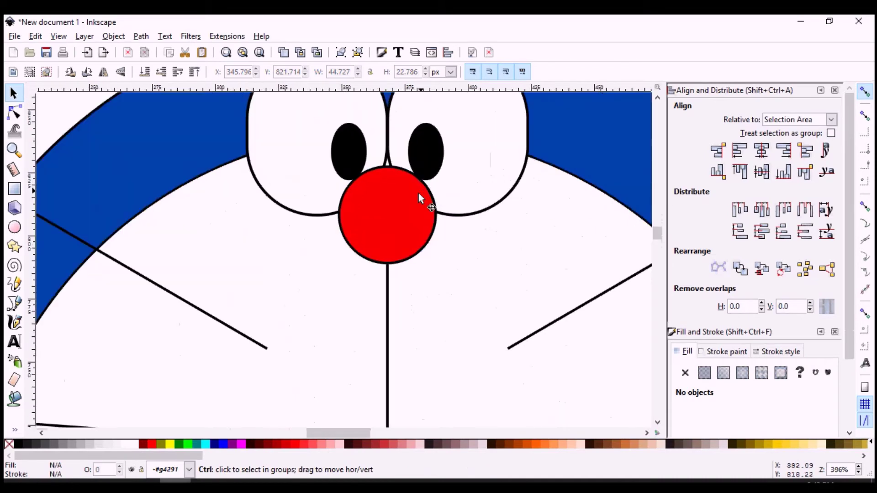
pyautogui.keyDown('ctrl'); pyautogui.scroll(-2, 467, 285); pyautogui.keyUp('ctrl')
pyautogui.keyDown('ctrl'); pyautogui.scroll(-2, 467, 285); pyautogui.keyUp('ctrl')
pyautogui.keyDown('ctrl'); pyautogui.scroll(1, 435, 268); pyautogui.keyUp('ctrl')
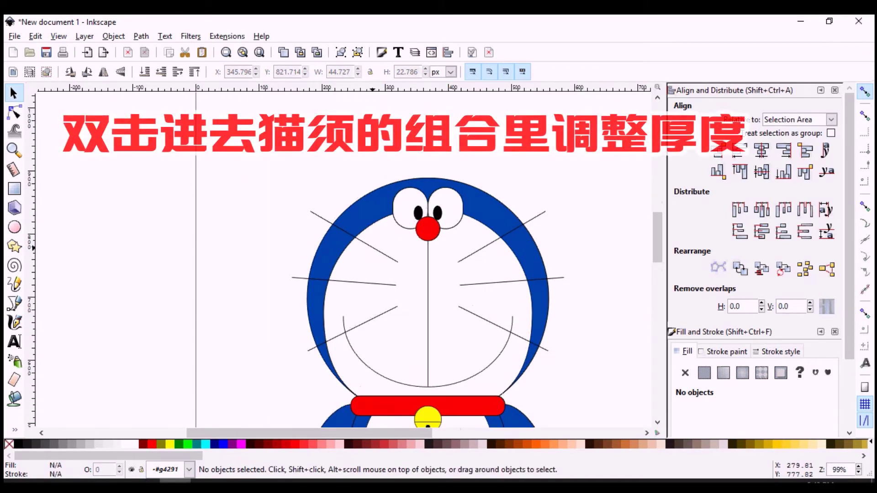
# - Inside the whisker group, set the whiskers' stroke width to 2 px
pyautogui.click(382, 285)
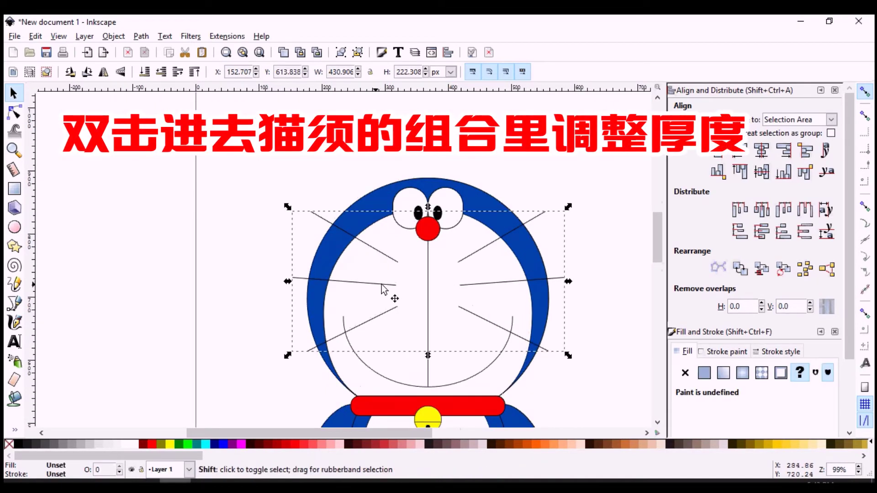
pyautogui.click(772, 353)
pyautogui.doubleClick(385, 255)
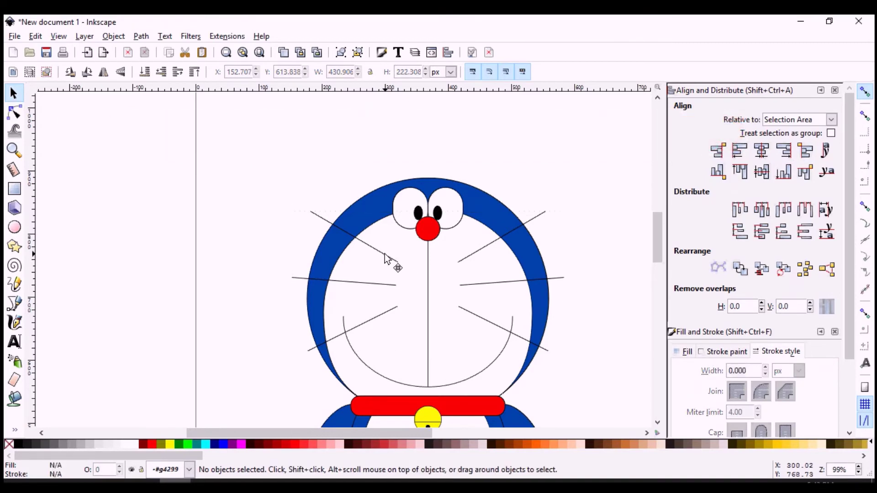
pyautogui.click(384, 256)
pyautogui.tripleClick(741, 370)
pyautogui.write('2')
pyautogui.press('Return')
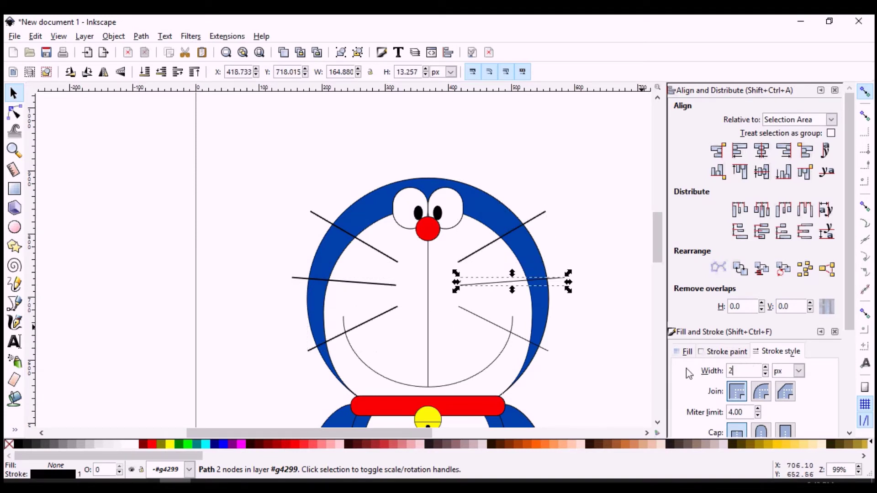
pyautogui.tripleClick(741, 371)
pyautogui.write('2')
pyautogui.press('Return')
# - Give the mouth curve a 2 px stroke
pyautogui.doubleClick(576, 254)
pyautogui.click(577, 253)
pyautogui.click(428, 299)
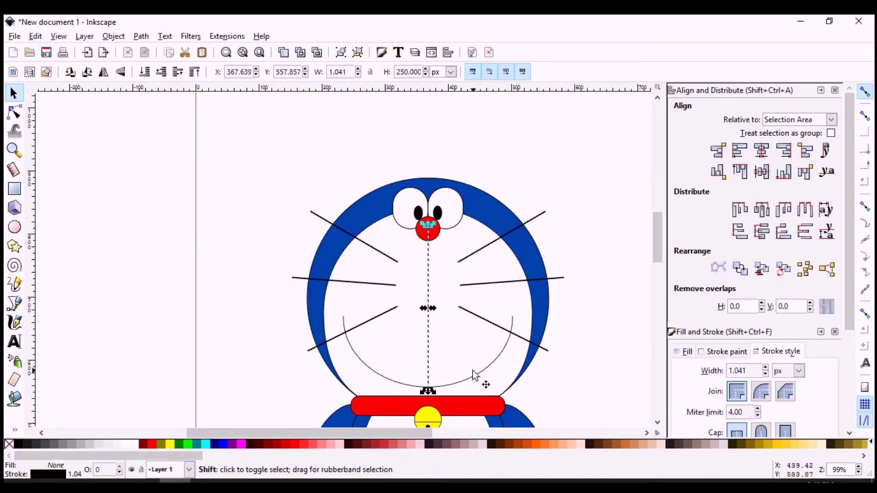
pyautogui.click(628, 359)
pyautogui.click(498, 360)
pyautogui.tripleClick(740, 371)
pyautogui.write('2')
pyautogui.press('Return')
# - Select the red nose circle and highlight its stroke width value for editing
pyautogui.click(428, 340)
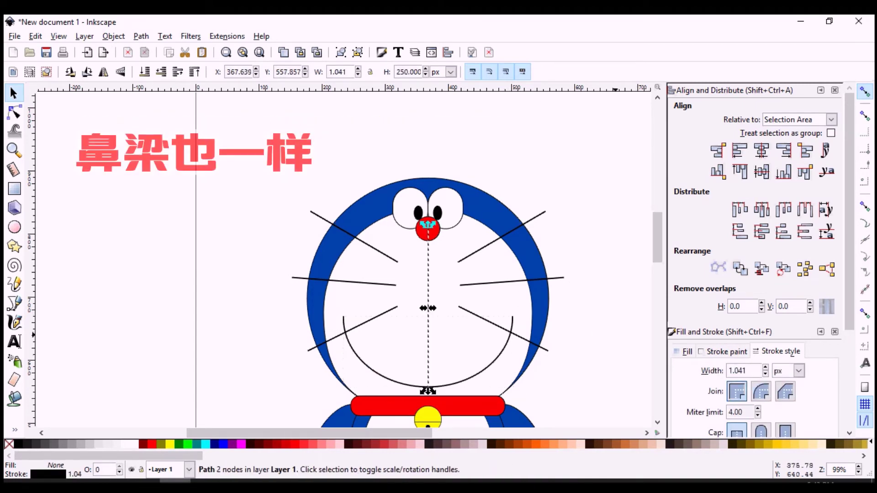
pyautogui.click(537, 215)
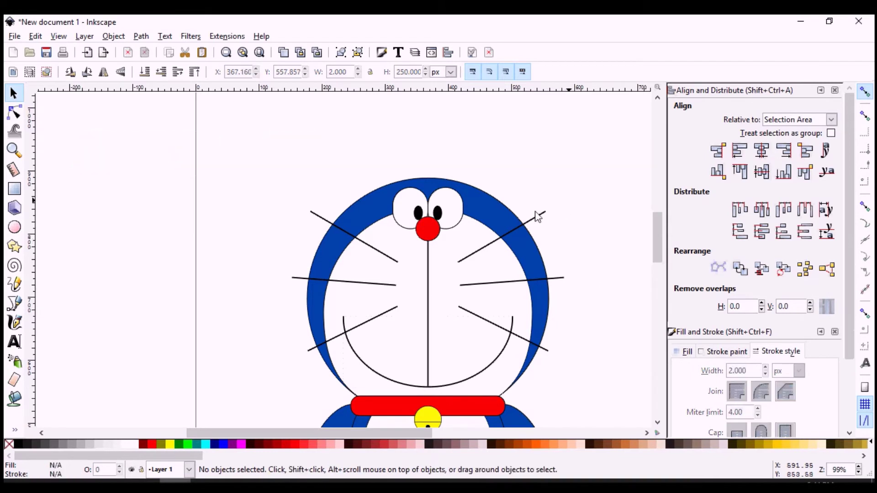
pyautogui.click(428, 230)
pyautogui.moveTo(754, 371); pyautogui.dragTo(712, 366)
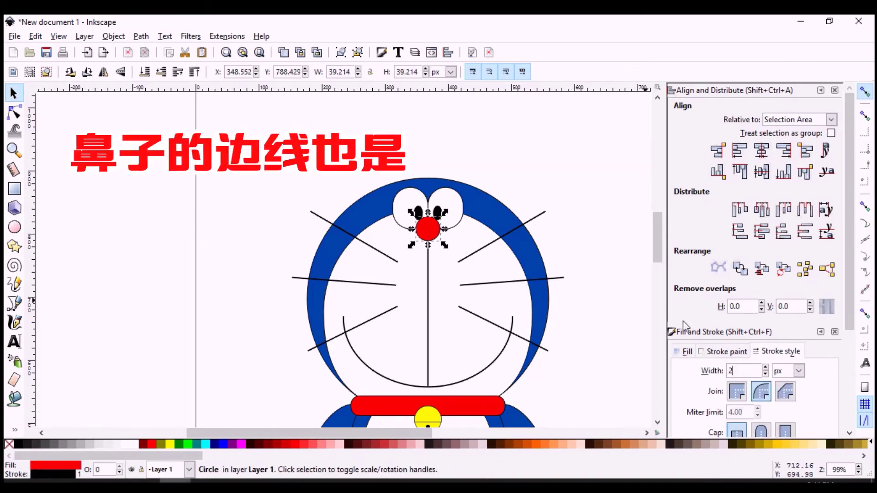
# - Give both eye whites a 2 px outline
pyautogui.click(598, 202)
pyautogui.click(455, 203)
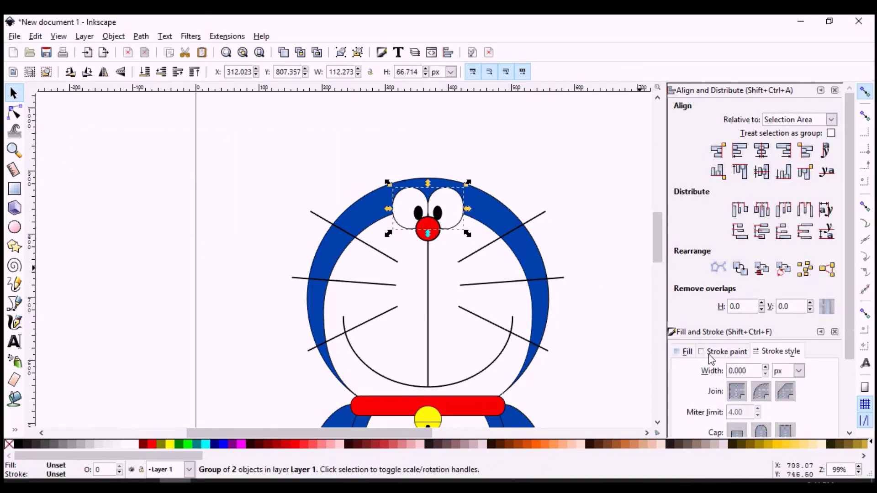
pyautogui.doubleClick(456, 201)
pyautogui.hotkey('ctrl', 'a')
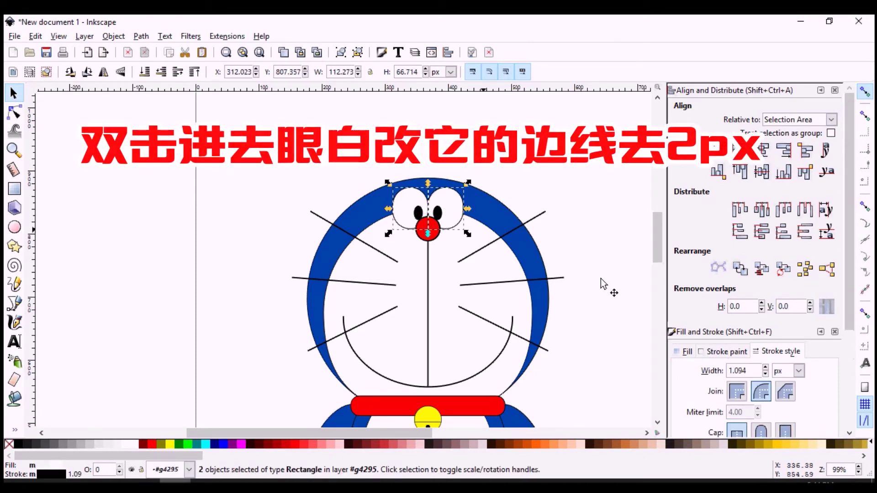
pyautogui.write('2')
pyautogui.press('Return')
pyautogui.doubleClick(555, 221)
# - Set the blue head outline to 4 px
pyautogui.click(503, 208)
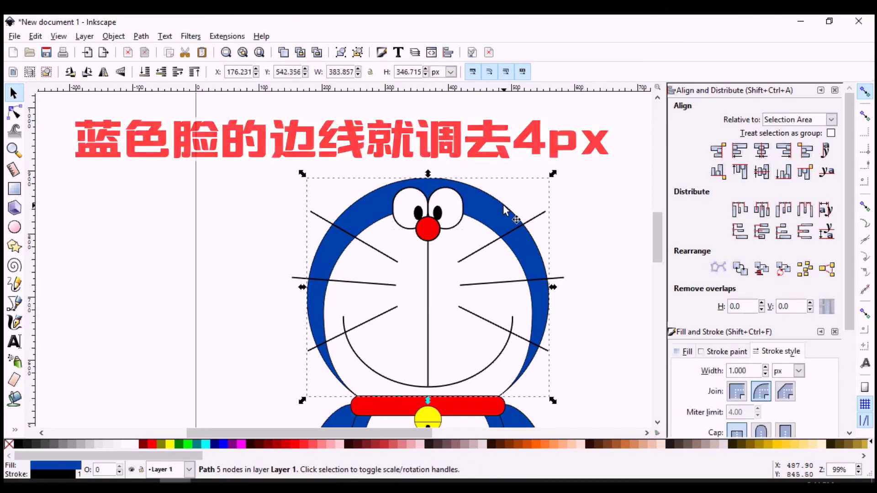
pyautogui.moveTo(758, 371); pyautogui.dragTo(711, 373)
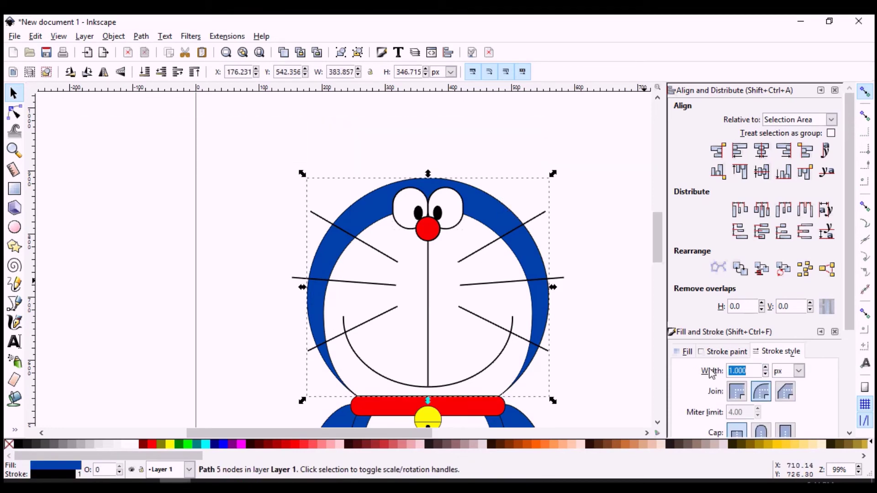
pyautogui.write('4')
pyautogui.press('Return')
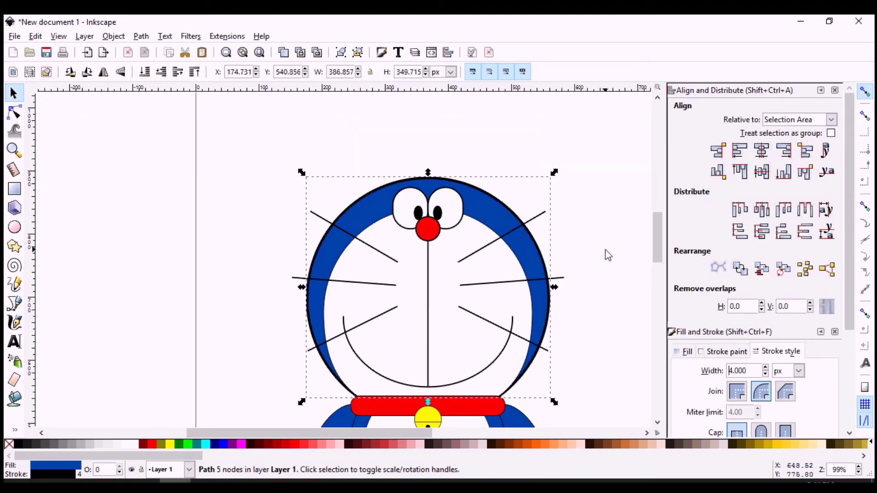
pyautogui.click(598, 256)
# - Set the white face outline to 2 px
pyautogui.scroll(-1, 571, 265)
pyautogui.scroll(-2, 573, 271)
pyautogui.scroll(-1, 574, 270)
pyautogui.click(527, 285)
pyautogui.moveTo(753, 371); pyautogui.dragTo(695, 372)
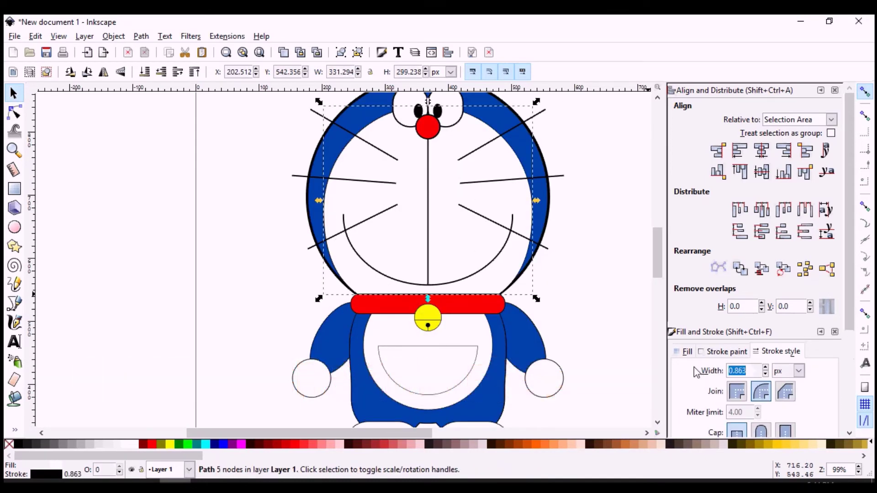
pyautogui.press('Return')
pyautogui.click(616, 288)
pyautogui.scroll(-1, 574, 318)
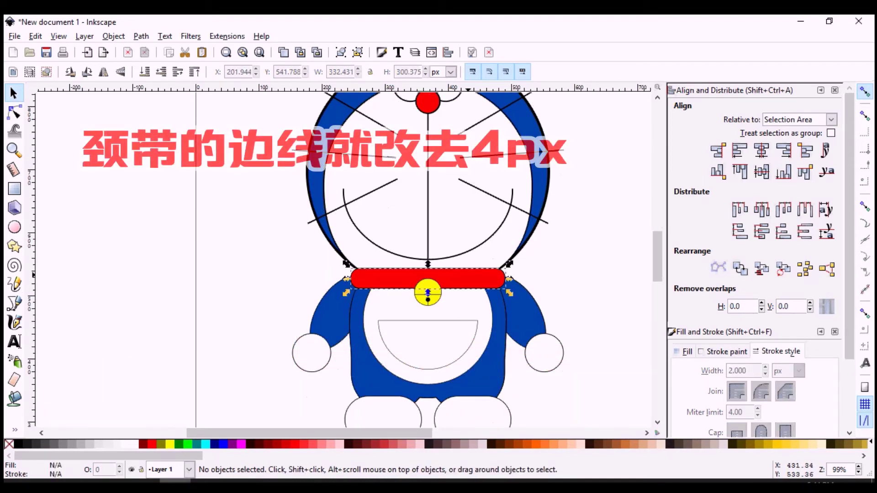
# - Give the red collar a 4 px outline
pyautogui.click(475, 278)
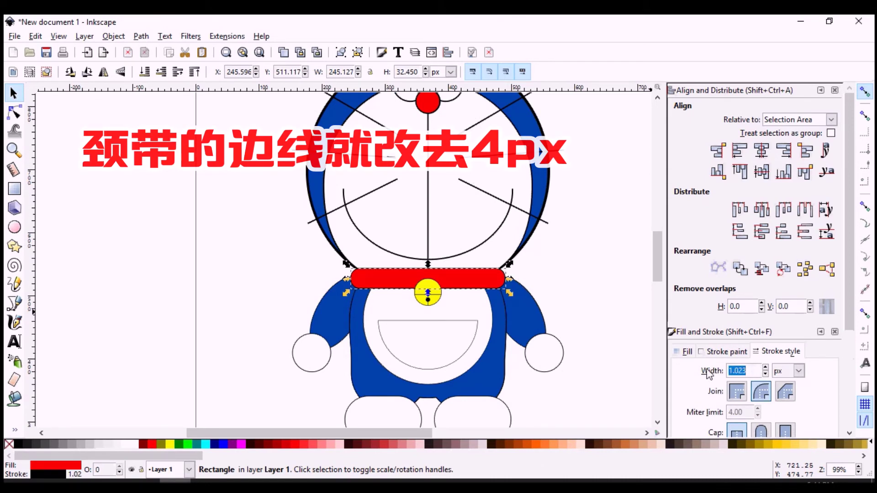
pyautogui.write('4')
pyautogui.press('Return')
pyautogui.click(587, 303)
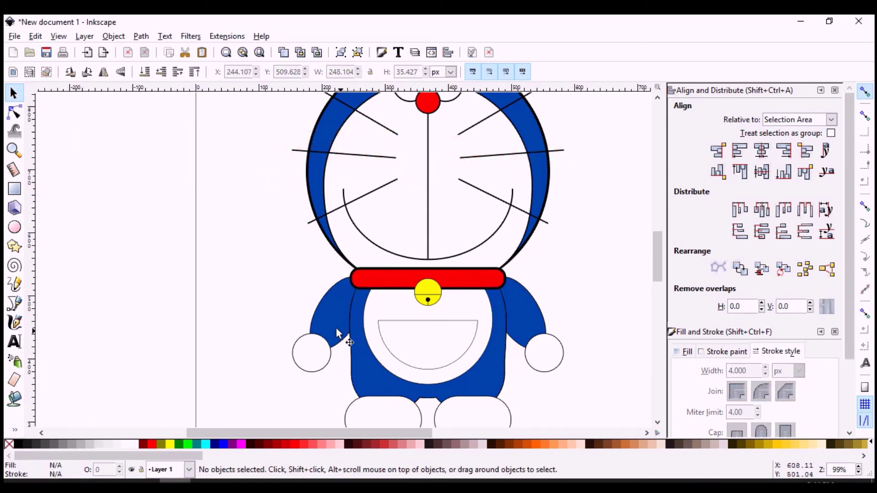
# - Set the left hand's outline to 4 px inside the arms group
pyautogui.click(387, 340)
pyautogui.doubleClick(324, 321)
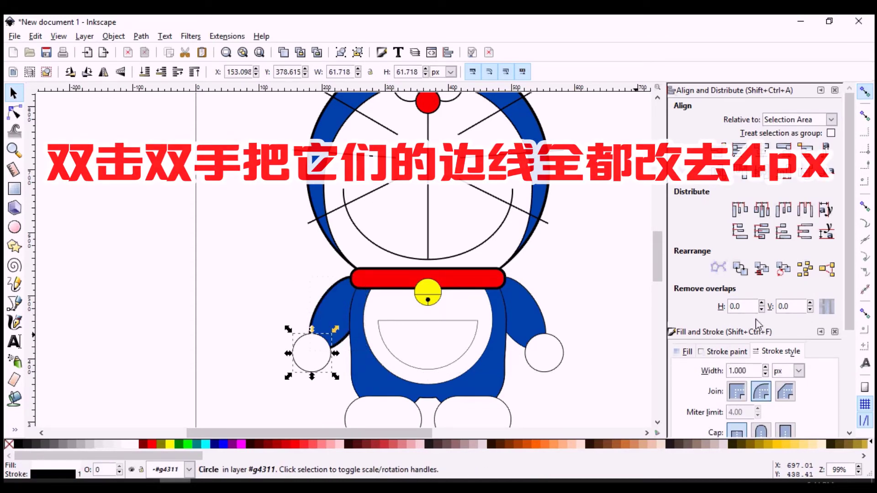
pyautogui.write('4')
pyautogui.press('Return')
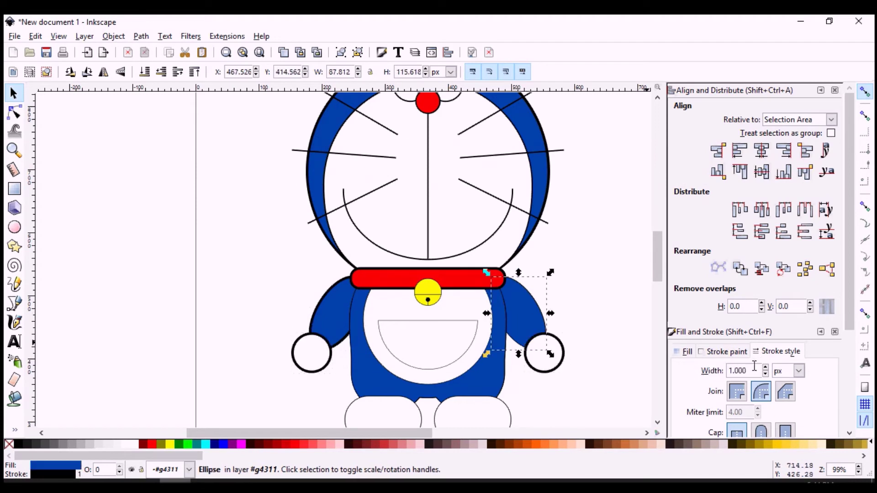
pyautogui.scroll(-1, 529, 373)
# - Give the blue body a 4 px outline and reselect it to check
pyautogui.click(422, 371)
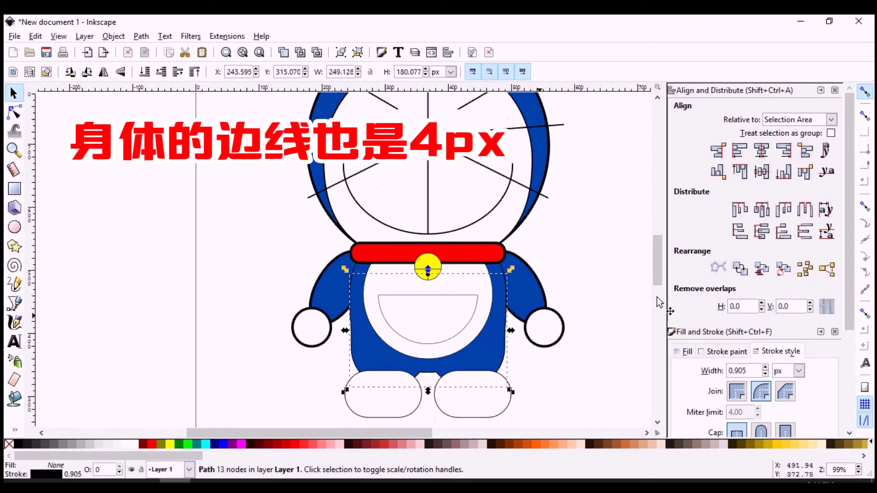
pyautogui.tripleClick(740, 370)
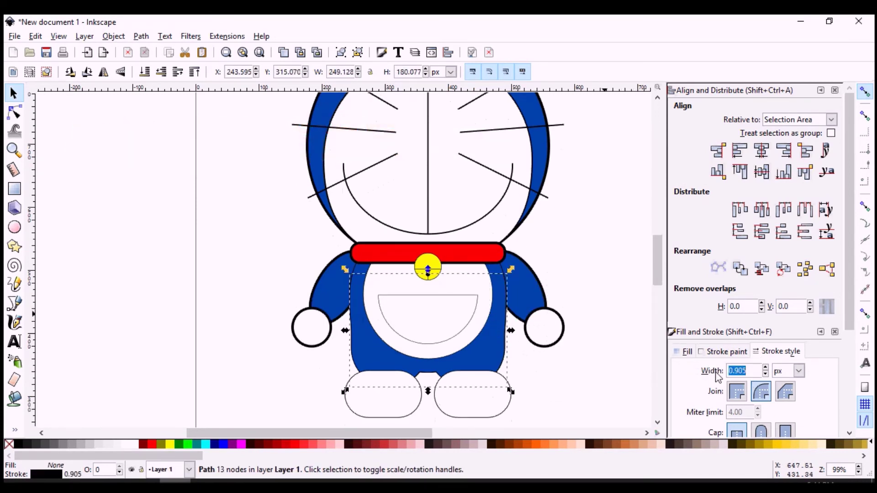
pyautogui.write('4.000')
pyautogui.click(561, 285)
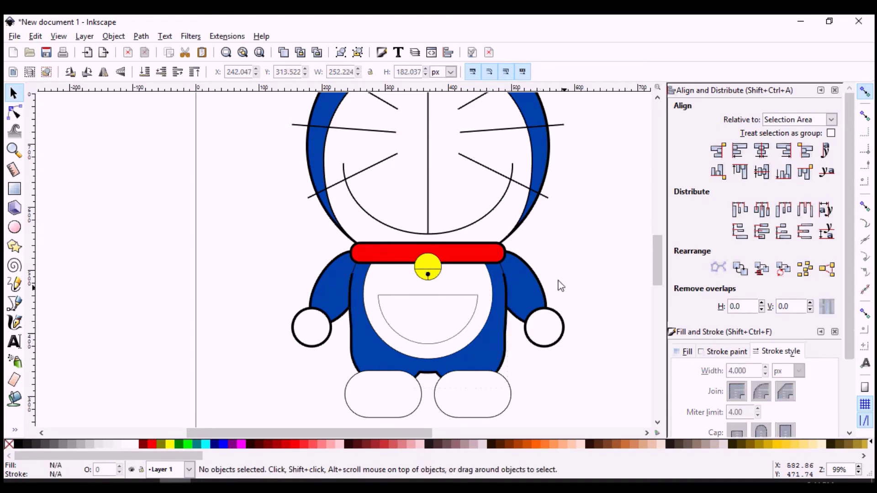
pyautogui.click(494, 275)
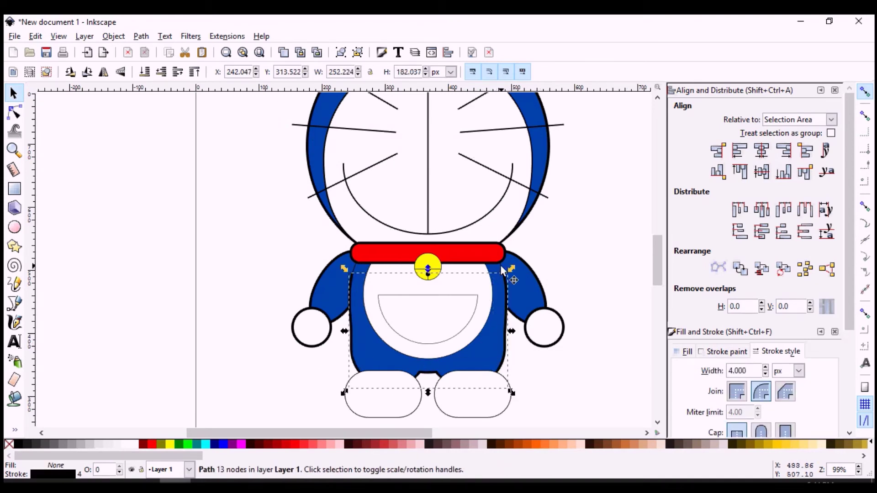
pyautogui.keyDown('ctrl'); pyautogui.scroll(2, 501, 269); pyautogui.keyUp('ctrl')
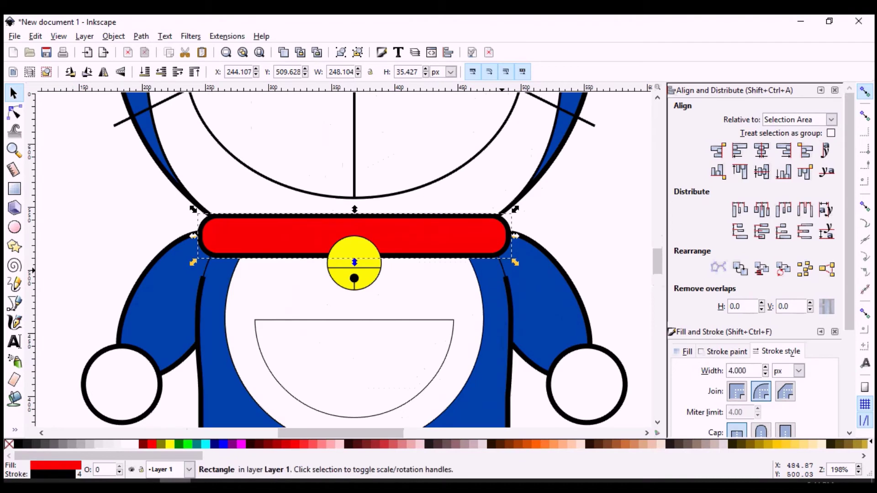
# - Remove the outline from the inner blue body piece
pyautogui.click(593, 241)
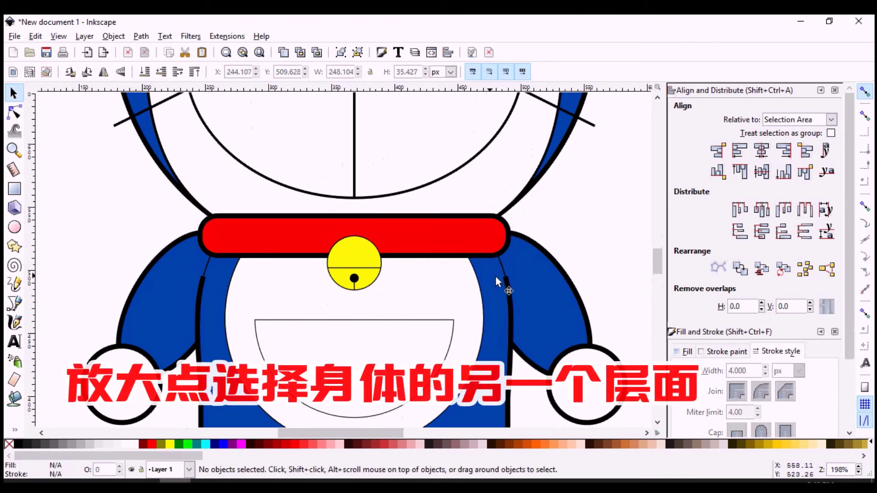
pyautogui.keyDown('ctrl'); pyautogui.scroll(2, 505, 256); pyautogui.keyUp('ctrl')
pyautogui.click(506, 256)
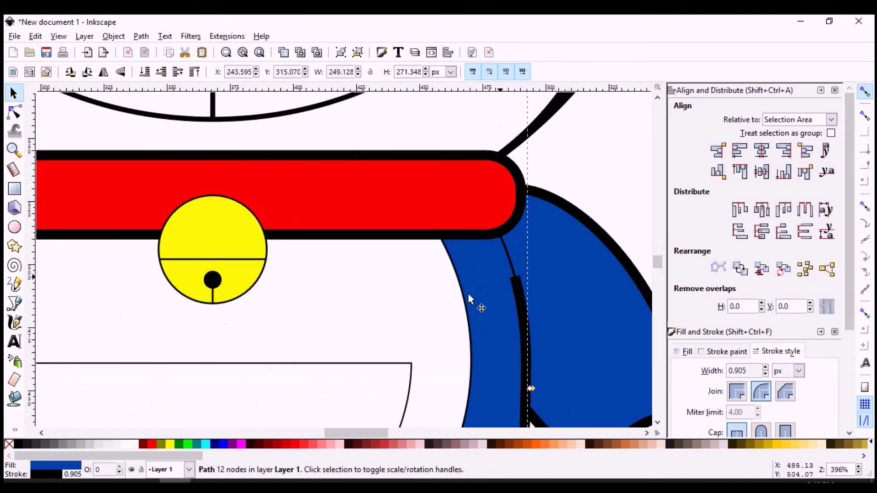
pyautogui.keyDown('ctrl'); pyautogui.scroll(-3, 469, 300); pyautogui.keyUp('ctrl')
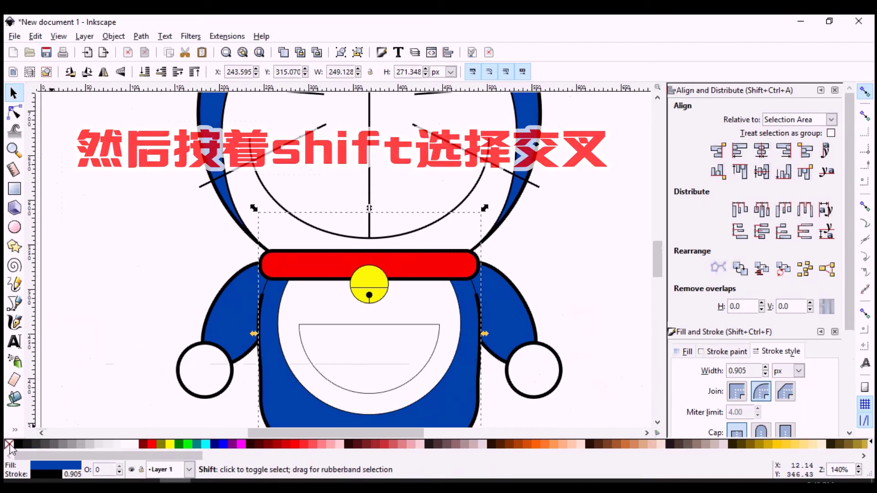
pyautogui.keyDown('shift'); pyautogui.click(10, 446); pyautogui.keyUp('shift')
pyautogui.keyDown('ctrl'); pyautogui.scroll(-2, 457, 319); pyautogui.keyUp('ctrl')
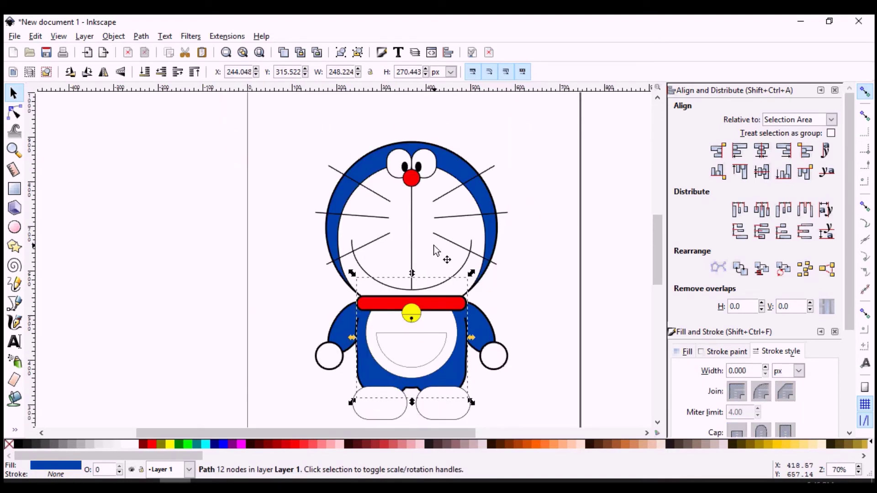
pyautogui.keyDown('ctrl'); pyautogui.scroll(1, 426, 353); pyautogui.keyUp('ctrl')
pyautogui.keyDown('ctrl'); pyautogui.scroll(1, 426, 353); pyautogui.keyUp('ctrl')
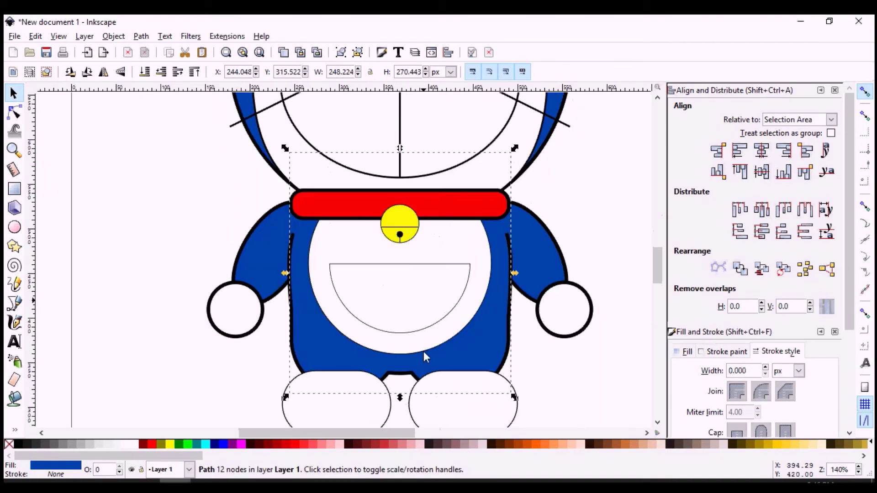
# - Give the pouch curve and white belly circle 2 px outlines
pyautogui.click(432, 265)
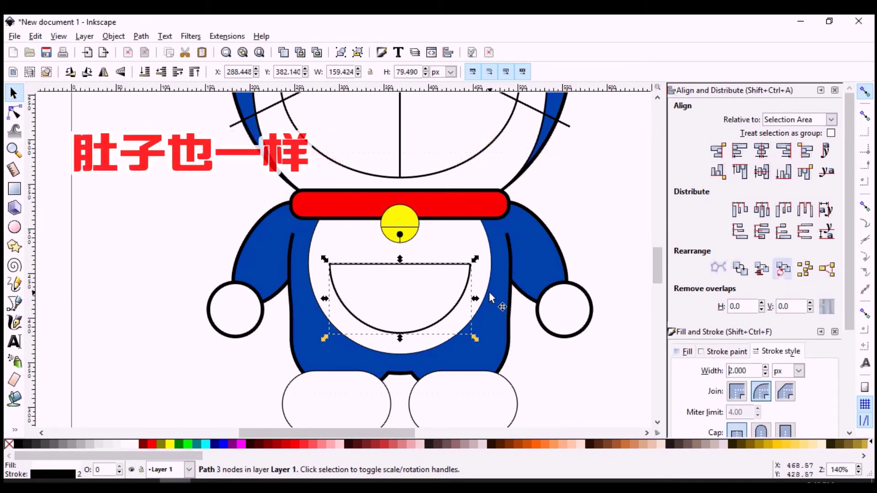
pyautogui.click(456, 333)
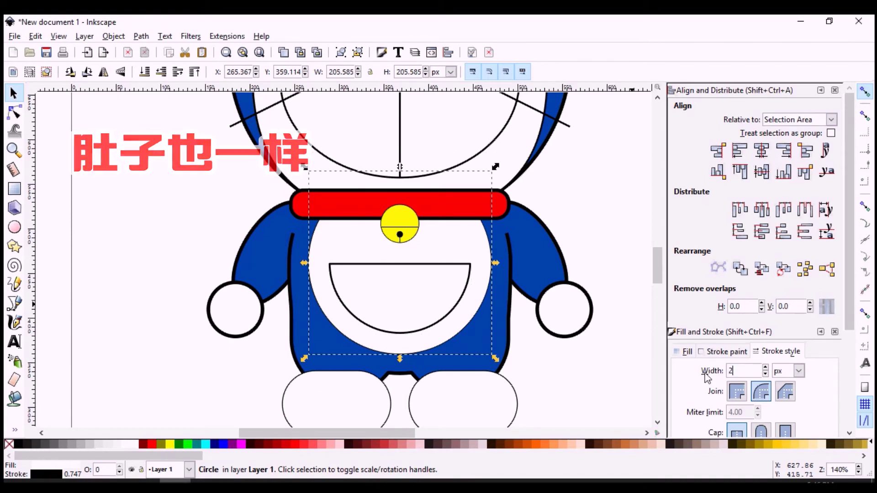
pyautogui.scroll(-2, 548, 370)
# - Thicken both feet outlines to 4 px
pyautogui.click(338, 368)
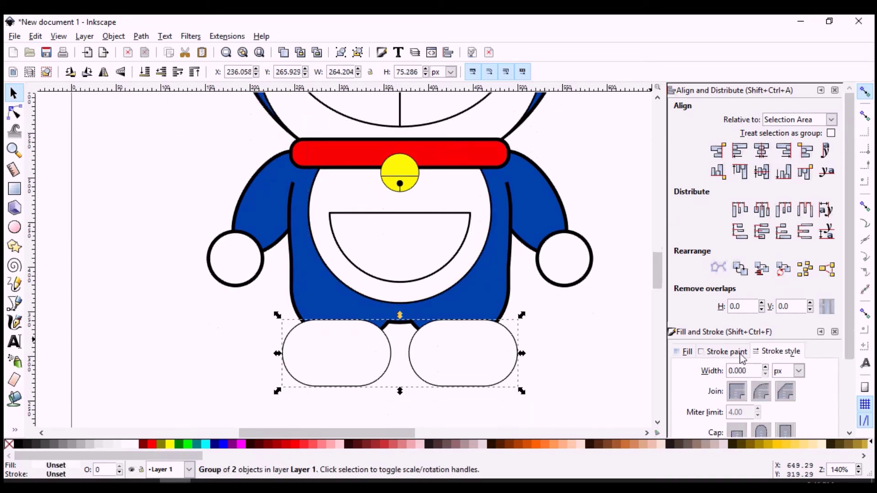
pyautogui.click(528, 361)
pyautogui.keyDown('ctrl'); pyautogui.click(497, 361); pyautogui.keyUp('ctrl')
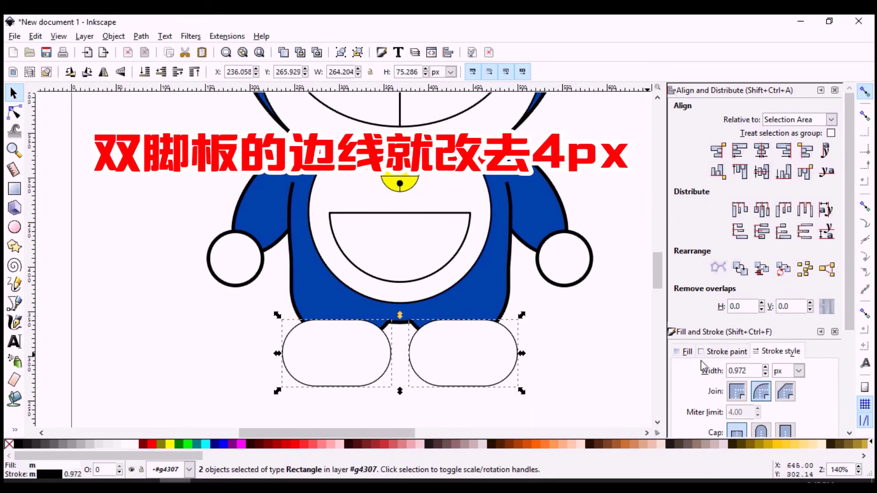
pyautogui.click(571, 302)
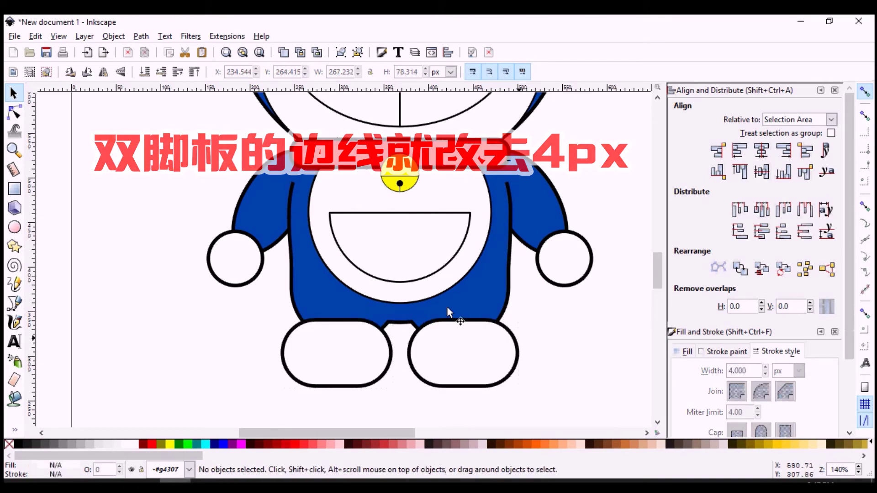
pyautogui.scroll(-2, 440, 307)
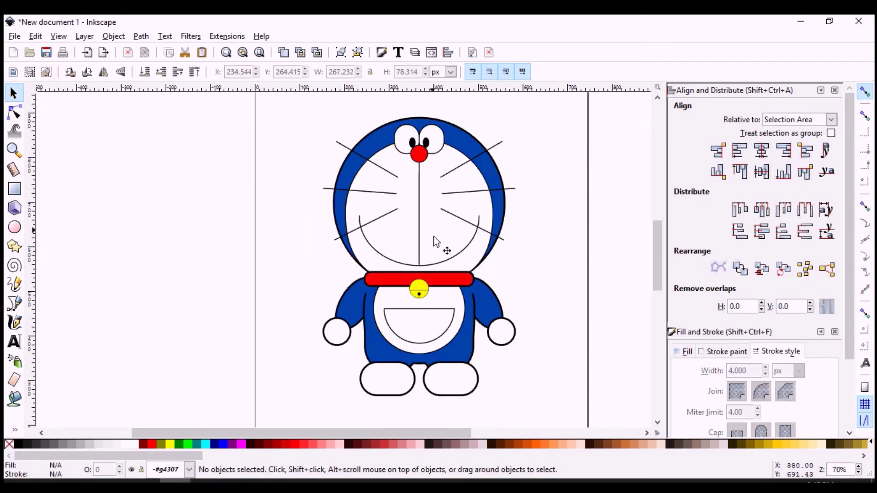
pyautogui.scroll(1, 433, 256)
pyautogui.scroll(2, 429, 308)
pyautogui.scroll(2, 429, 308)
# - Give the yellow bell a 2 px outline width
pyautogui.click(441, 299)
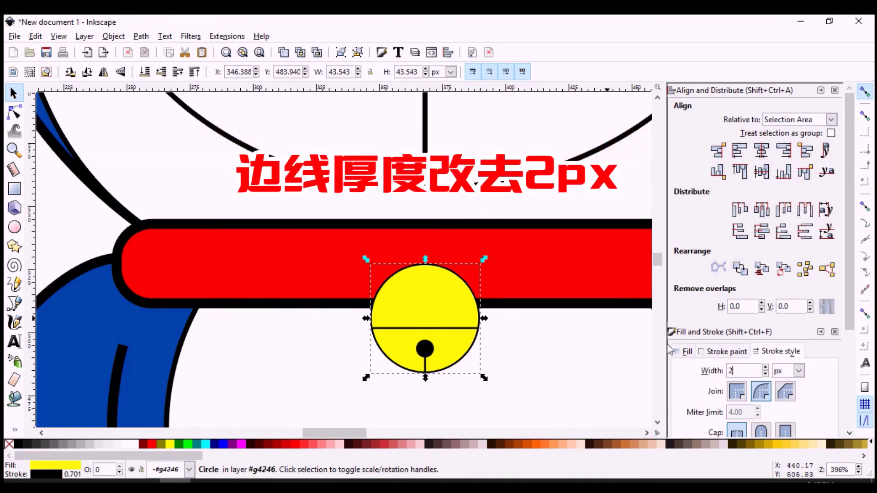
pyautogui.click(445, 328)
pyautogui.tripleClick(742, 371)
pyautogui.write('1')
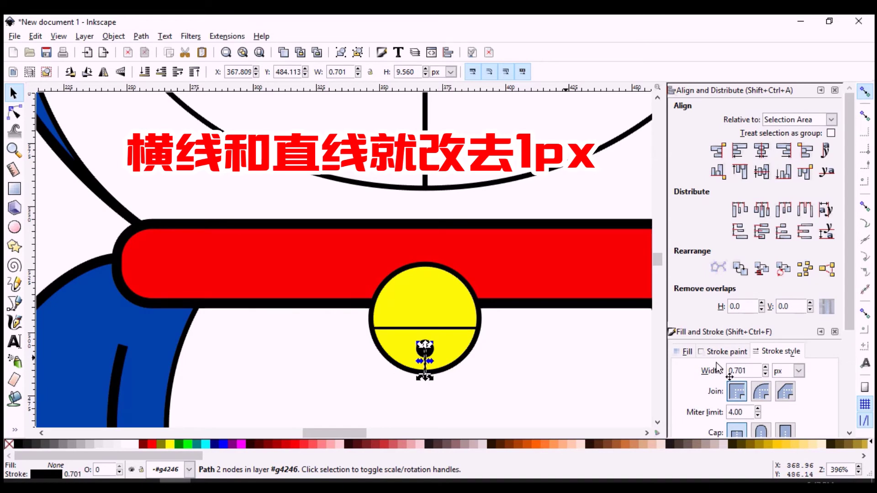
pyautogui.write('1')
pyautogui.press('Return')
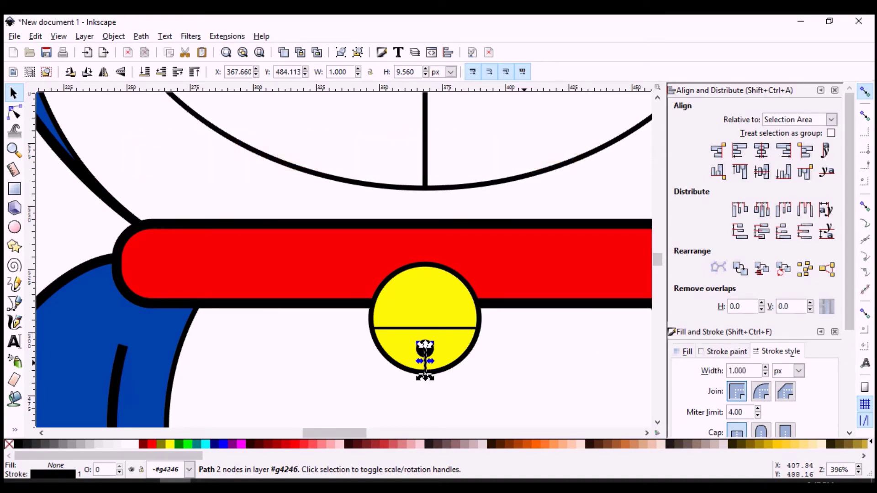
pyautogui.click(427, 352)
pyautogui.scroll(-4, 513, 357)
pyautogui.click(622, 337)
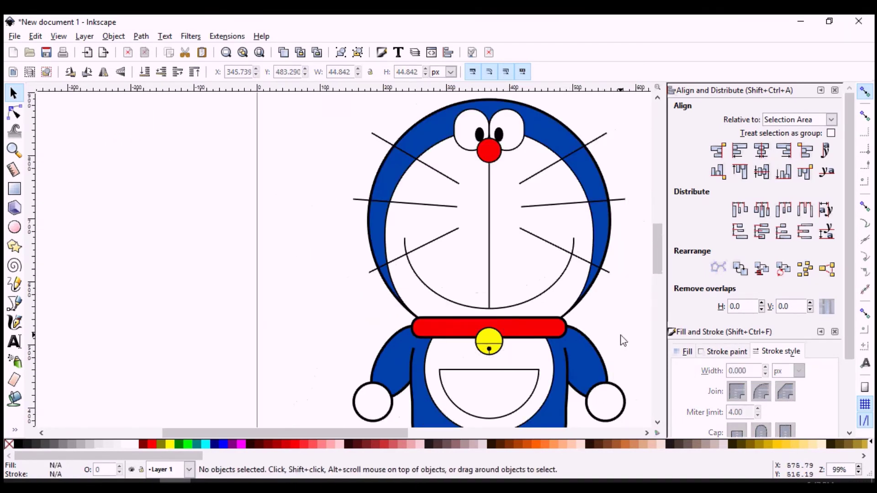
pyautogui.scroll(-1, 566, 319)
pyautogui.scroll(4, 514, 338)
pyautogui.scroll(2, 498, 333)
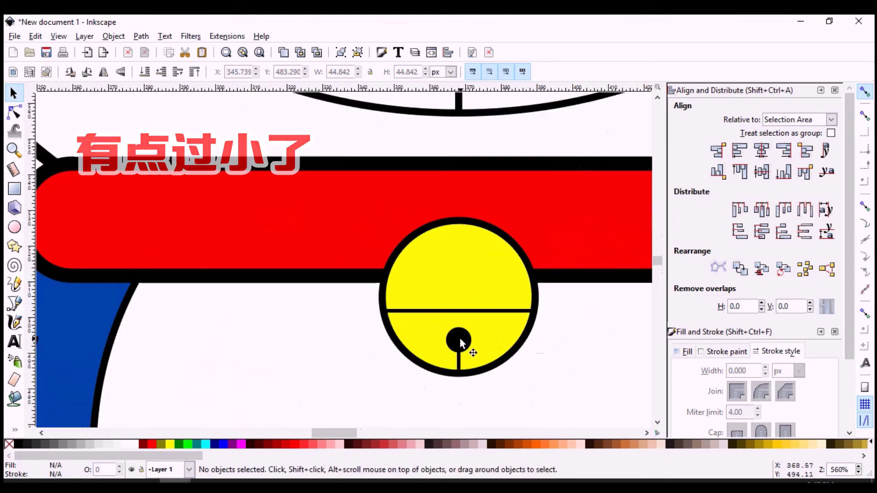
# - Inside the bell group, slightly enlarge the bell's small black hole
pyautogui.click(467, 310)
pyautogui.doubleClick(472, 311)
pyautogui.click(479, 311)
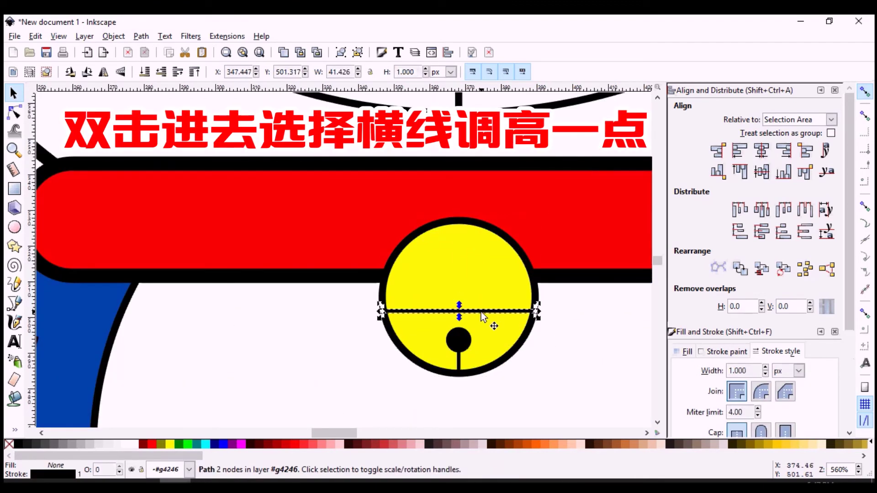
pyautogui.click(463, 337)
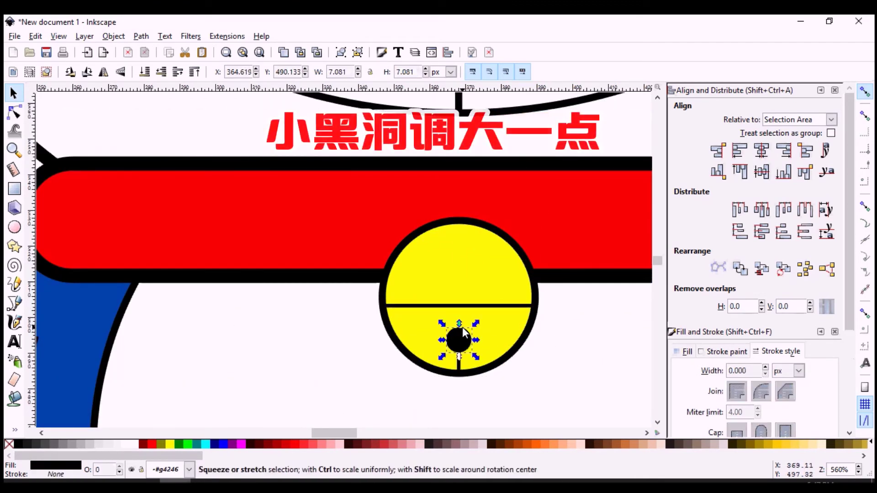
pyautogui.moveTo(461, 319); pyautogui.dragTo(462, 321)
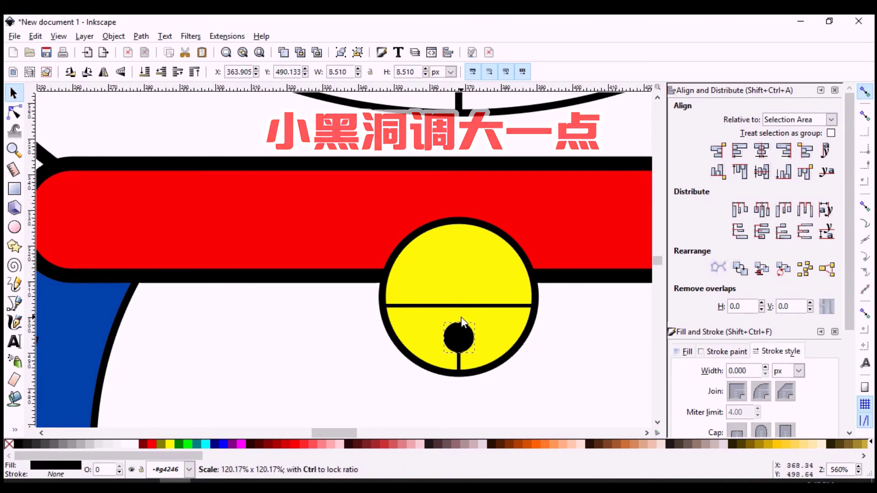
pyautogui.scroll(-4, 534, 350)
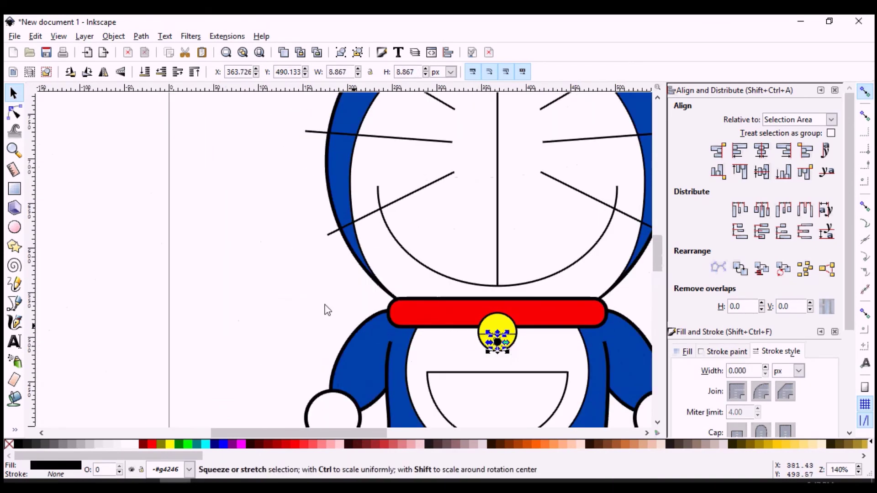
pyautogui.press('Escape')
pyautogui.scroll(2, 513, 354)
# - Set both bell lines to 1.5 px stroke width and leave the group
pyautogui.click(520, 327)
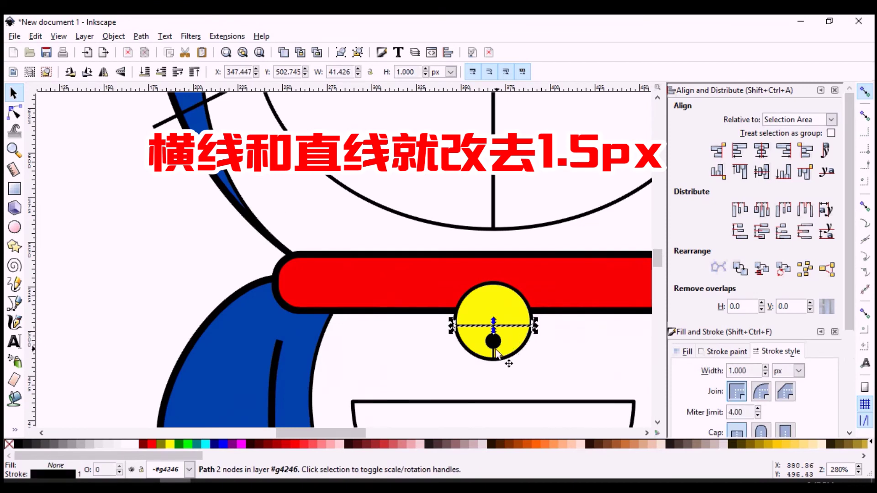
pyautogui.scroll(1, 539, 349)
pyautogui.scroll(1, 525, 328)
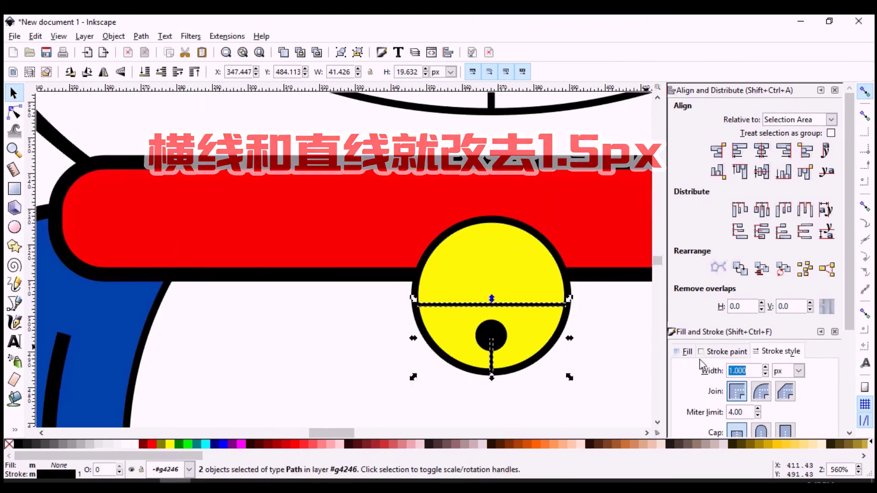
pyautogui.write('1.5')
pyautogui.press('Return')
pyautogui.scroll(-5, 519, 337)
pyautogui.scroll(-2, 547, 308)
pyautogui.doubleClick(457, 284)
pyautogui.scroll(3, 457, 285)
pyautogui.scroll(1, 439, 263)
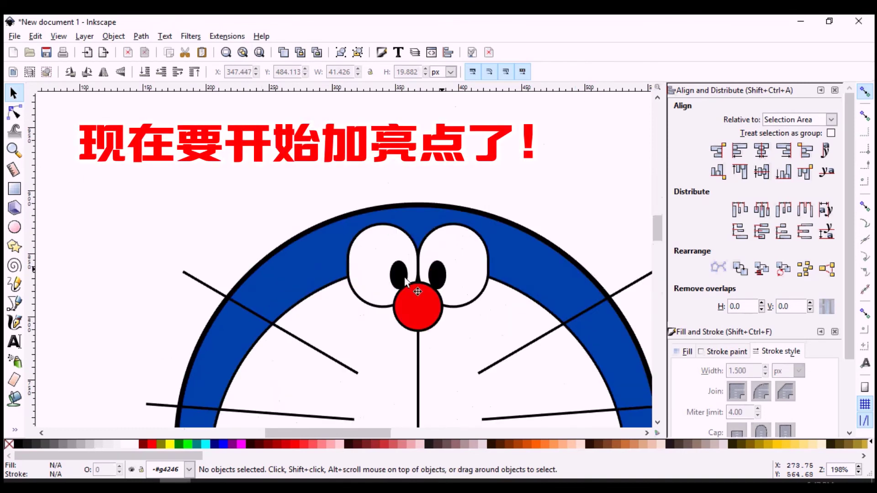
# - Draw a small white ellipse highlight on the red nose
pyautogui.scroll(1, 416, 311)
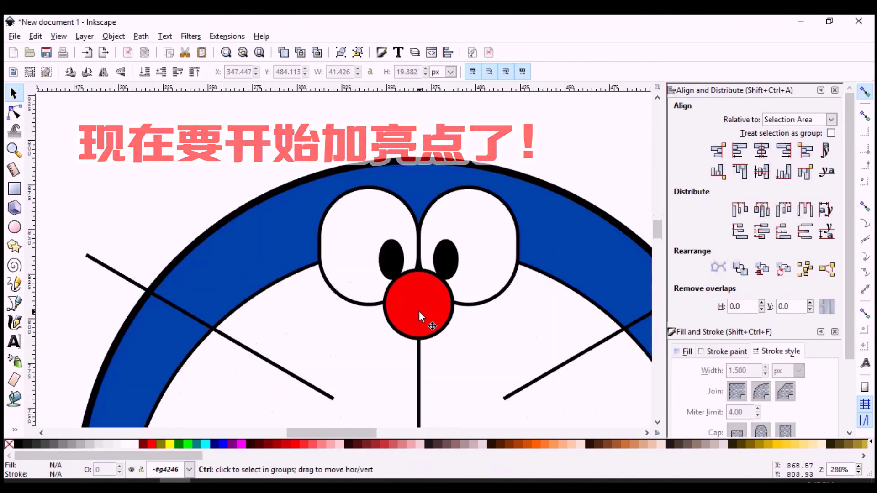
pyautogui.scroll(1, 407, 298)
pyautogui.click(14, 226)
pyautogui.moveTo(423, 258); pyautogui.dragTo(438, 274)
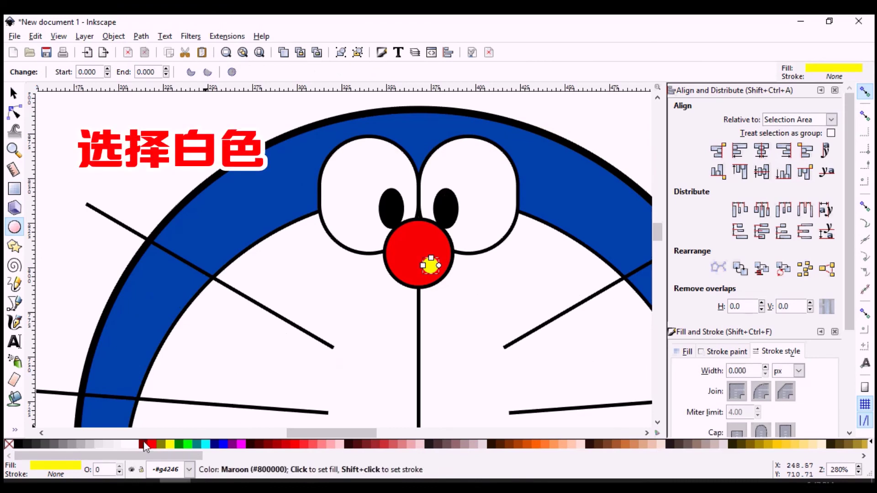
pyautogui.click(139, 444)
pyautogui.press('s')
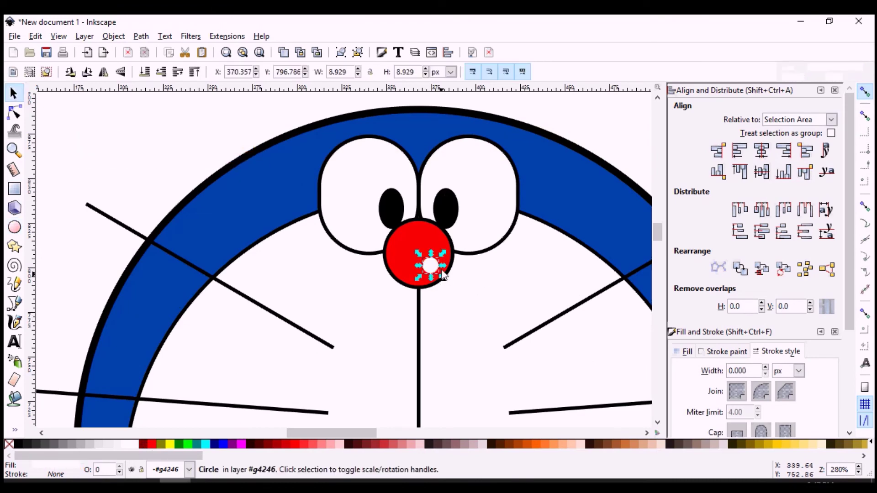
pyautogui.keyDown('ctrl'); pyautogui.scroll(1, 414, 265); pyautogui.keyUp('ctrl')
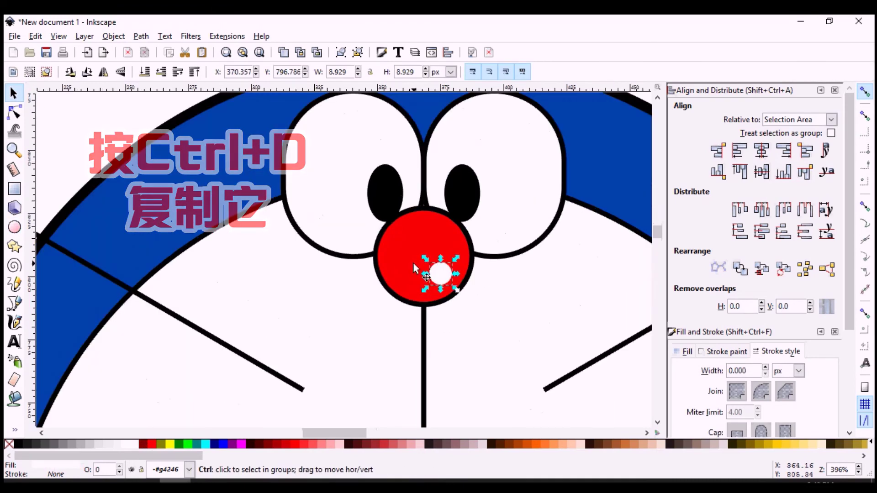
# - Copy the white highlight into the left and right pupils
pyautogui.hotkey('ctrl', 'd')
pyautogui.moveTo(443, 277); pyautogui.dragTo(393, 195)
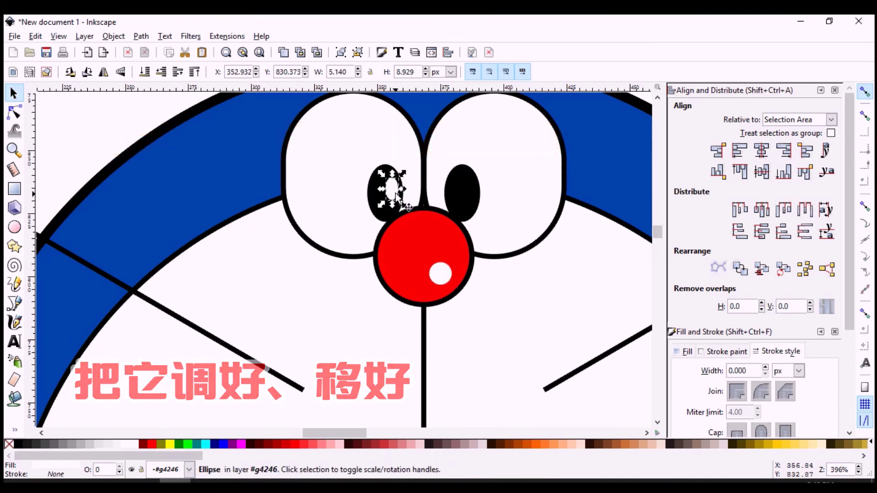
pyautogui.keyDown('ctrl'); pyautogui.scroll(1, 401, 208); pyautogui.keyUp('ctrl')
pyautogui.moveTo(374, 202); pyautogui.dragTo(375, 203)
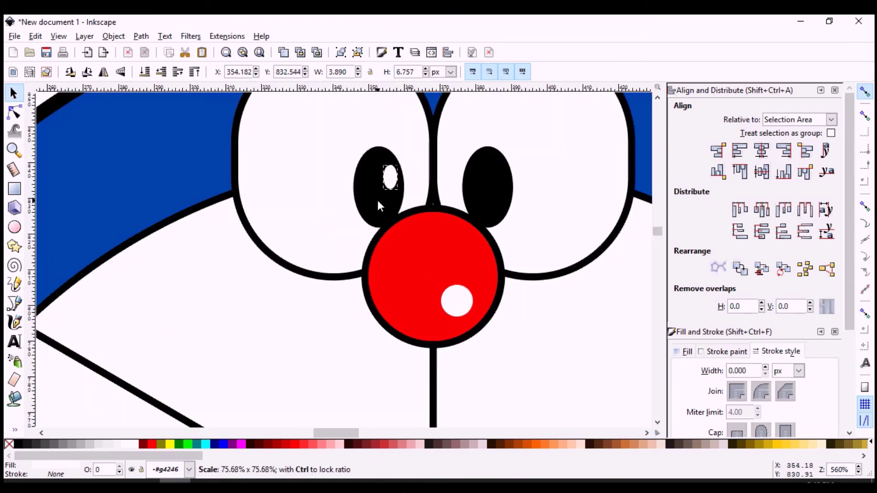
pyautogui.hotkey('ctrl', 'd')
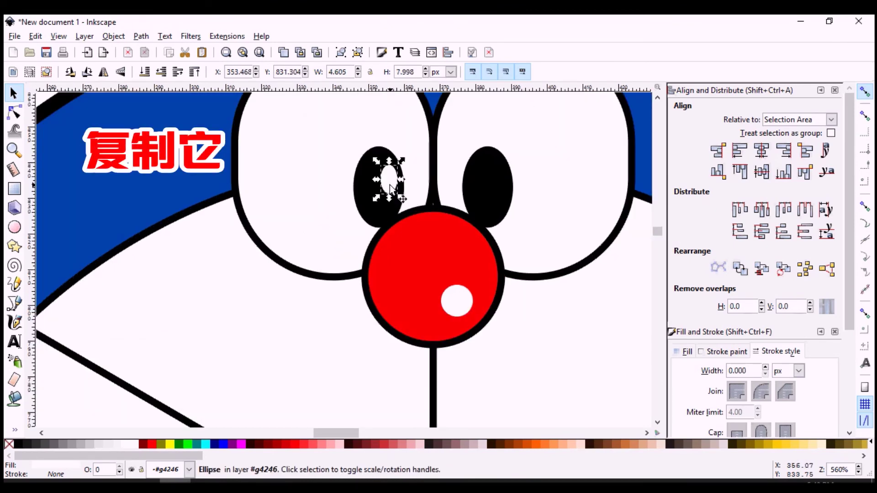
pyautogui.moveTo(394, 183); pyautogui.dragTo(499, 184)
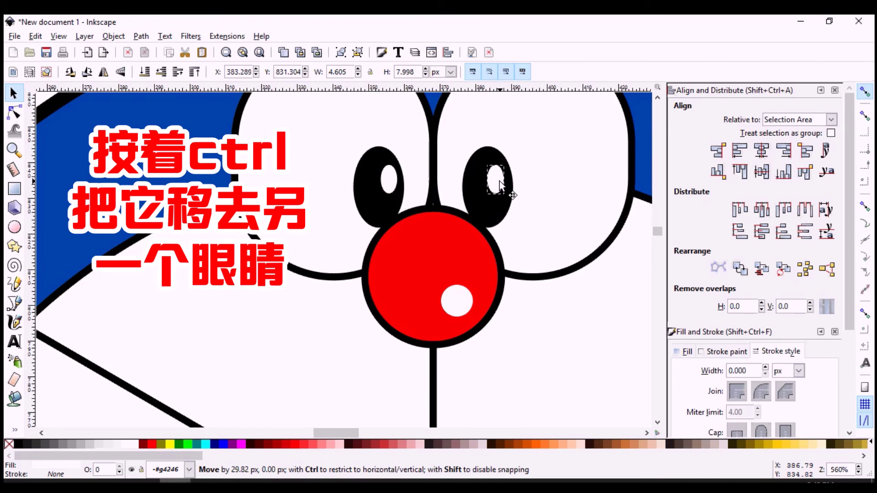
pyautogui.scroll(-5, 475, 239)
pyautogui.keyDown('ctrl'); pyautogui.scroll(-3, 476, 236); pyautogui.keyUp('ctrl')
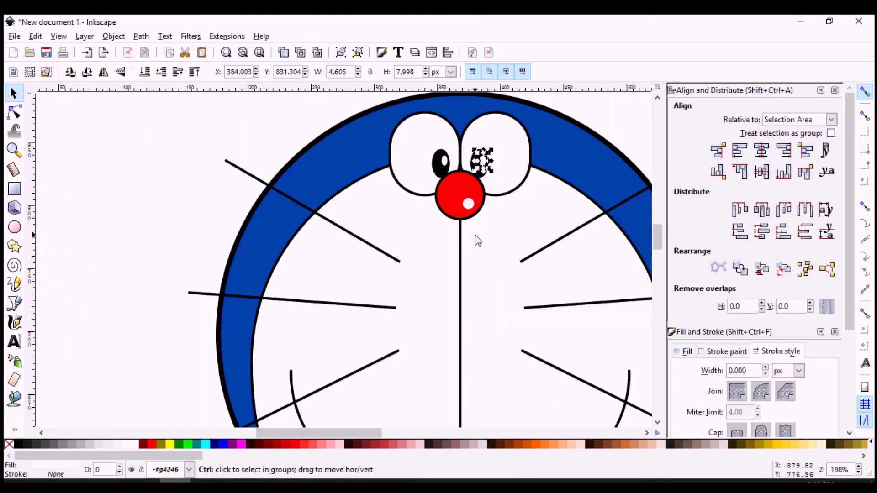
pyautogui.keyDown('ctrl'); pyautogui.scroll(-1, 475, 234); pyautogui.keyUp('ctrl')
pyautogui.press('Escape')
pyautogui.scroll(5, 451, 251)
pyautogui.scroll(-2, 456, 284)
pyautogui.keyDown('ctrl'); pyautogui.scroll(2, 470, 290); pyautogui.keyUp('ctrl')
pyautogui.keyDown('ctrl'); pyautogui.scroll(1, 474, 298); pyautogui.keyUp('ctrl')
# - Reposition and slightly resize the nose highlight
pyautogui.moveTo(473, 297); pyautogui.dragTo(477, 265)
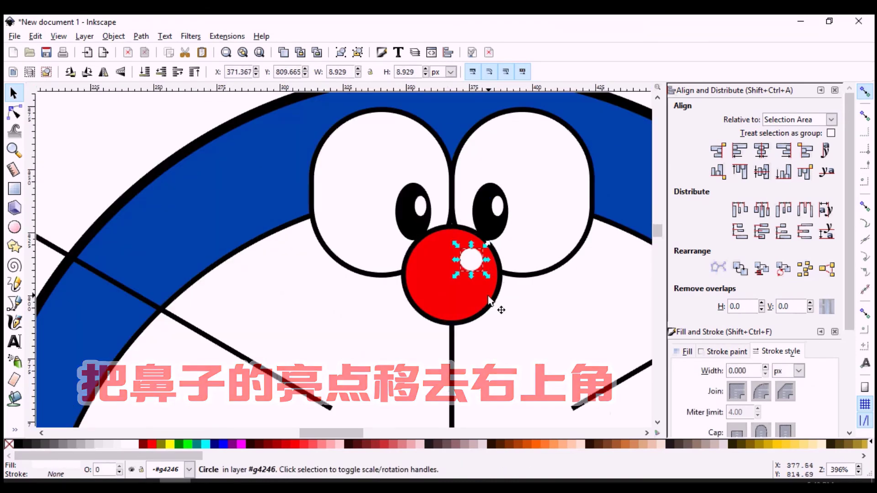
pyautogui.keyDown('ctrl'); pyautogui.scroll(-5, 488, 295); pyautogui.keyUp('ctrl')
pyautogui.keyDown('ctrl'); pyautogui.scroll(-1, 496, 309); pyautogui.keyUp('ctrl')
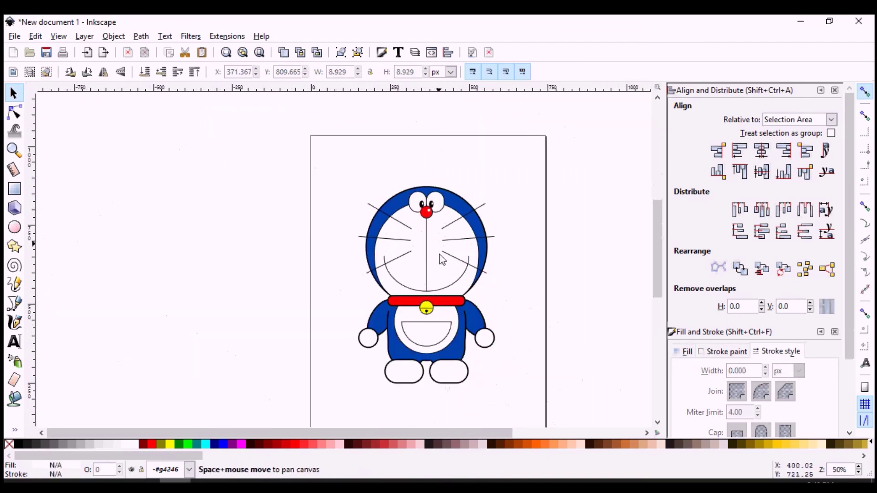
pyautogui.keyDown('ctrl'); pyautogui.scroll(1, 435, 200); pyautogui.keyUp('ctrl')
pyautogui.keyDown('ctrl'); pyautogui.scroll(1, 434, 198); pyautogui.keyUp('ctrl')
pyautogui.keyDown('ctrl'); pyautogui.scroll(1, 432, 172); pyautogui.keyUp('ctrl')
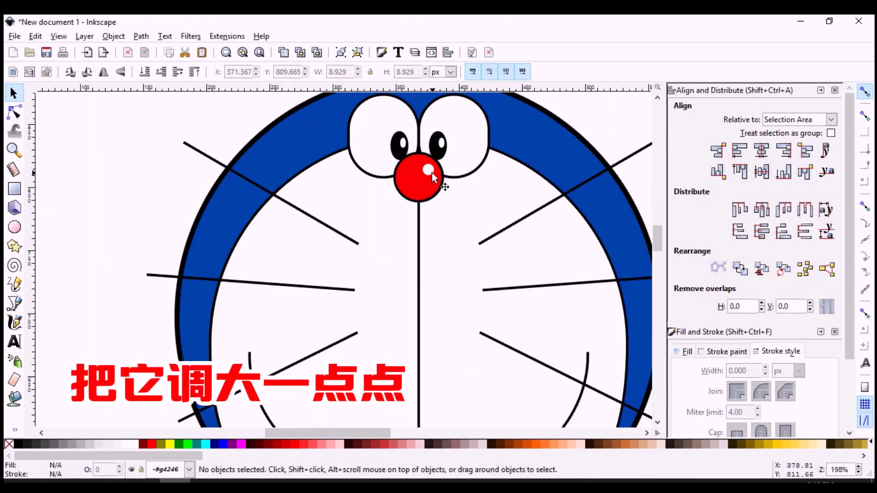
pyautogui.keyDown('ctrl'); pyautogui.scroll(1, 431, 180); pyautogui.keyUp('ctrl')
pyautogui.moveTo(431, 189); pyautogui.dragTo(429, 187)
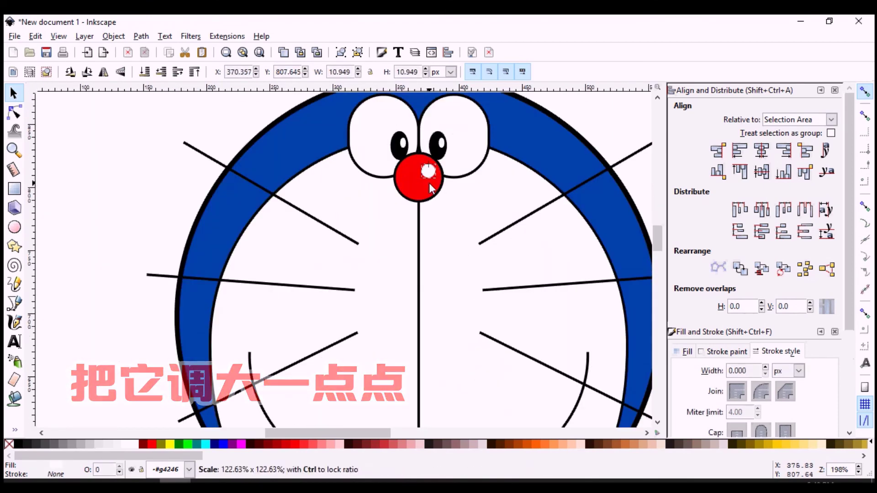
pyautogui.scroll(-3, 460, 249)
pyautogui.scroll(-5, 460, 249)
pyautogui.keyDown('ctrl'); pyautogui.scroll(-2, 453, 221); pyautogui.keyUp('ctrl')
# - Place a copy of the nose highlight on the bell's upper part
pyautogui.hotkey('ctrl', 'd')
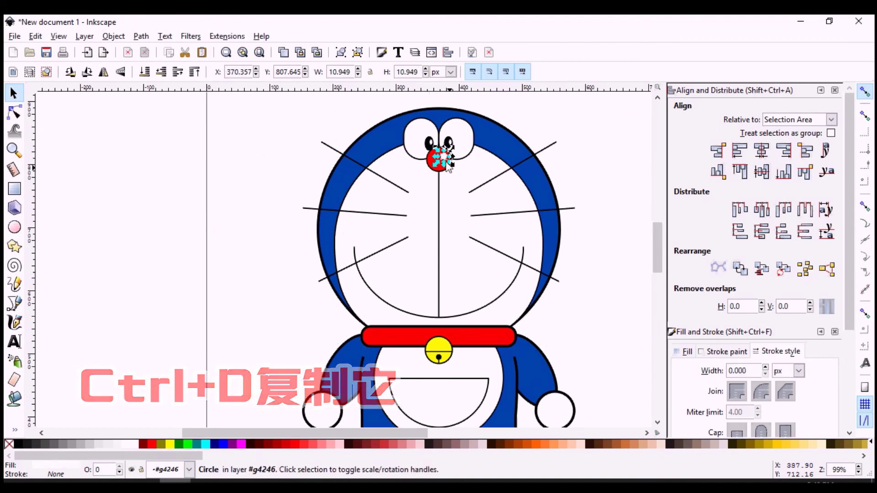
pyautogui.moveTo(448, 167); pyautogui.dragTo(450, 314)
pyautogui.moveTo(446, 344); pyautogui.dragTo(448, 349)
pyautogui.keyDown('ctrl'); pyautogui.scroll(4, 445, 346); pyautogui.keyUp('ctrl')
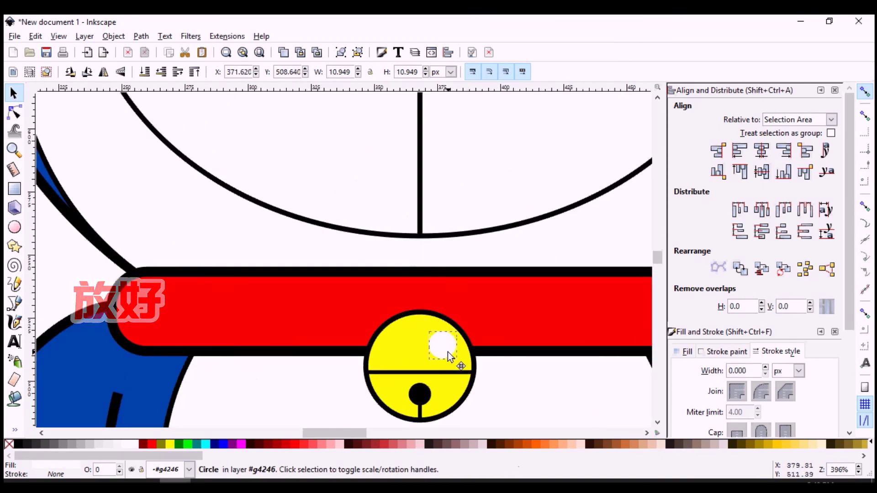
pyautogui.keyDown('ctrl'); pyautogui.scroll(-2, 457, 345); pyautogui.keyUp('ctrl')
pyautogui.keyDown('ctrl'); pyautogui.scroll(-2, 457, 344); pyautogui.keyUp('ctrl')
pyautogui.keyDown('ctrl'); pyautogui.scroll(-1, 550, 289); pyautogui.keyUp('ctrl')
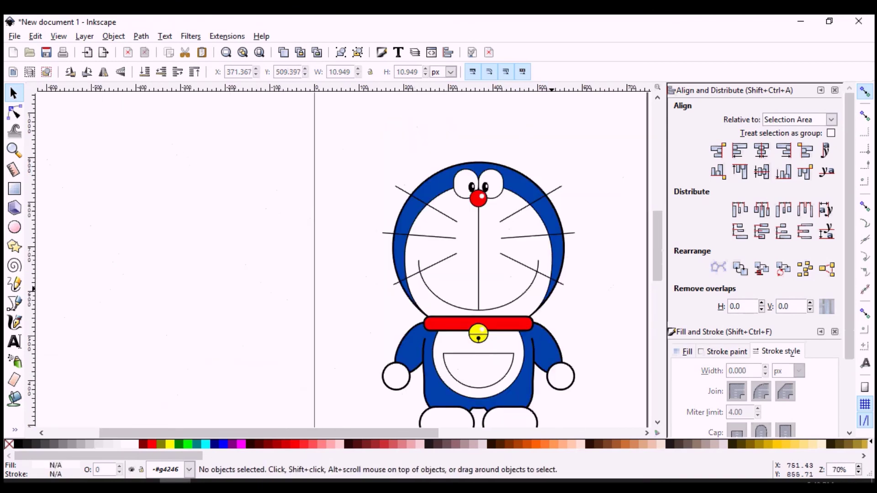
pyautogui.moveTo(552, 299); pyautogui.dragTo(463, 296)
pyautogui.scroll(2, 463, 297)
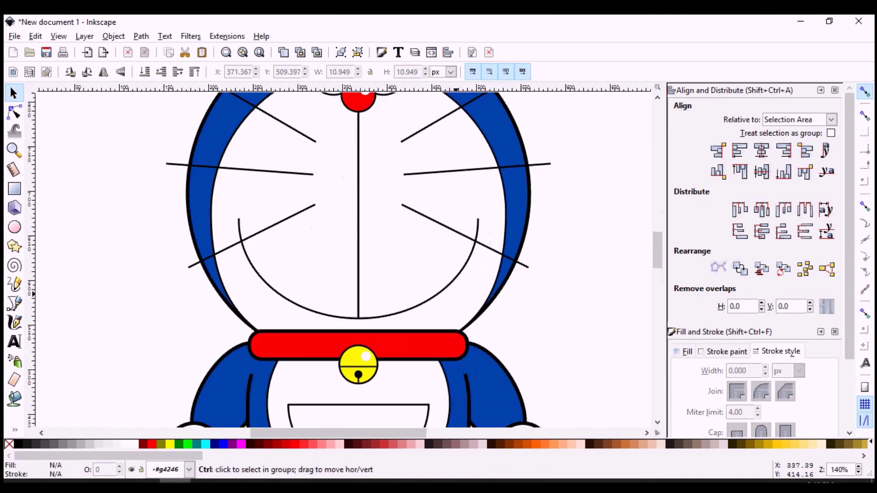
# - Squeeze the mouth curve upward and give it a 2 px outline
pyautogui.click(358, 317)
pyautogui.moveTo(358, 324); pyautogui.dragTo(358, 317)
pyautogui.click(358, 301)
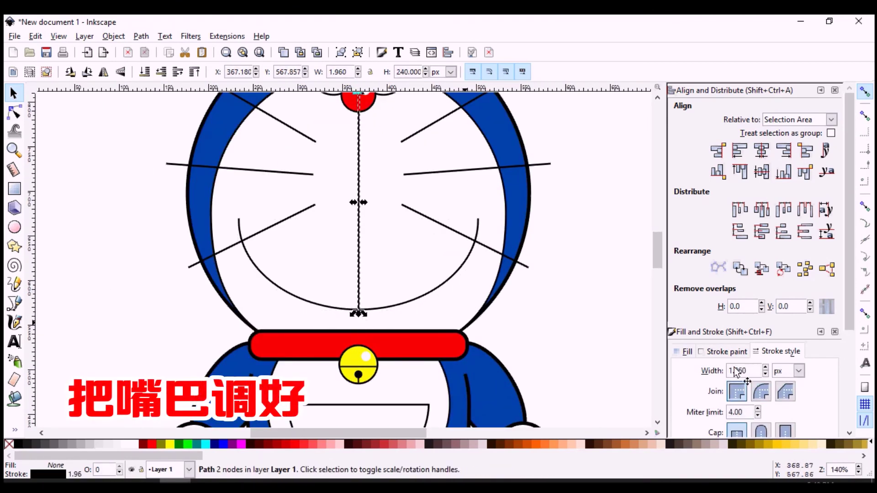
pyautogui.write('2.000')
pyautogui.click(413, 300)
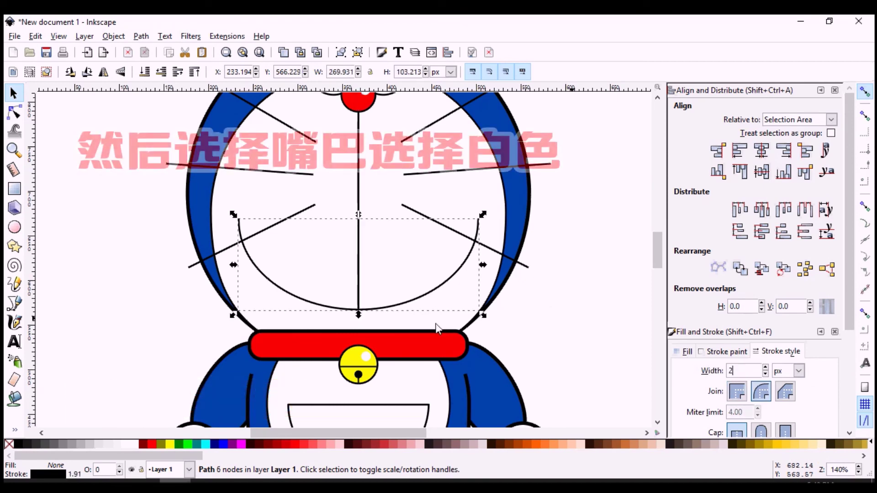
pyautogui.click(134, 445)
# - Bring the vertical nose line and the red nose to the top
pyautogui.click(359, 202)
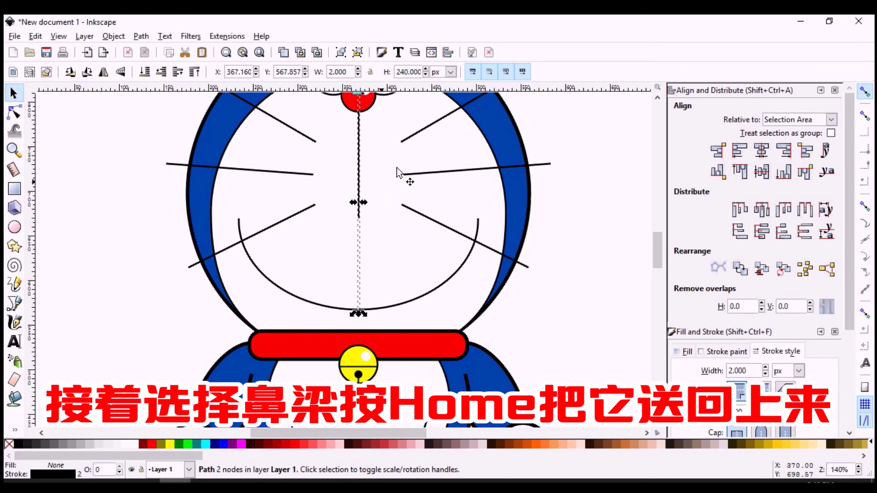
pyautogui.press('Home')
pyautogui.click(371, 111)
pyautogui.scroll(3, 401, 206)
pyautogui.scroll(3, 402, 205)
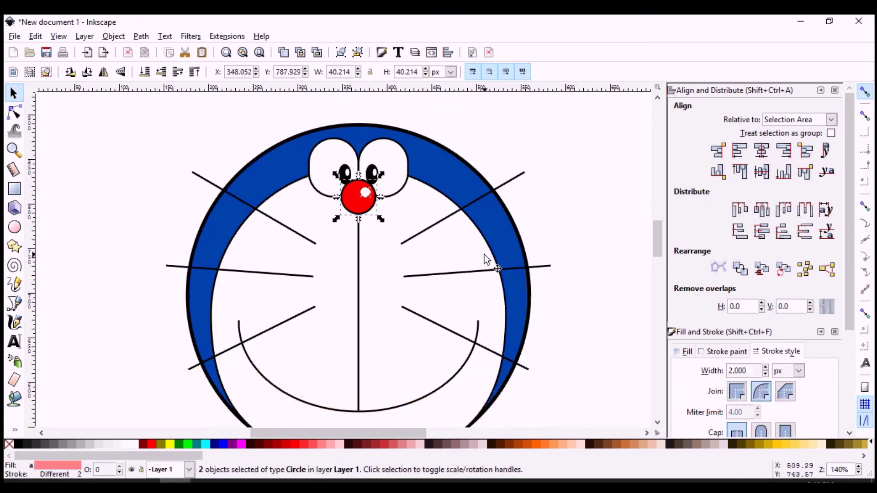
pyautogui.press('Escape')
pyautogui.keyDown('ctrl'); pyautogui.scroll(-1, 422, 321); pyautogui.keyUp('ctrl')
pyautogui.scroll(-5, 434, 320)
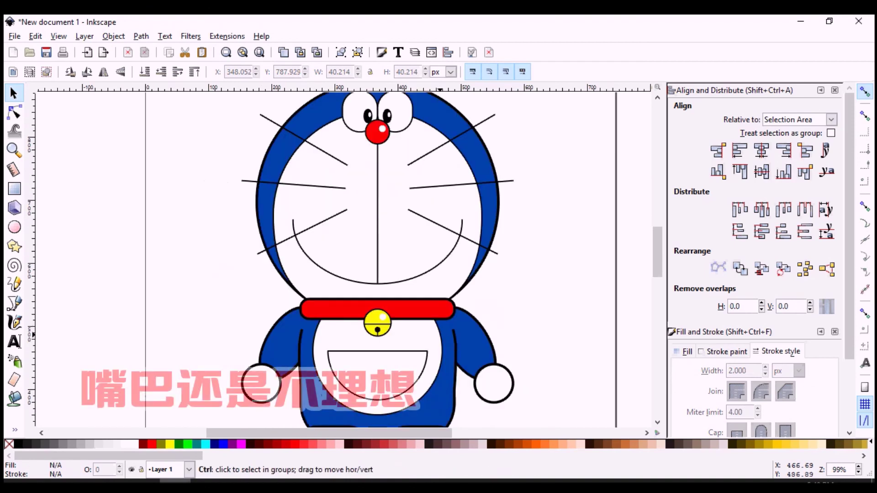
pyautogui.keyDown('ctrl'); pyautogui.scroll(2, 435, 326); pyautogui.keyUp('ctrl')
pyautogui.scroll(10, 435, 326)
pyautogui.keyDown('ctrl'); pyautogui.scroll(-1, 406, 292); pyautogui.keyUp('ctrl')
pyautogui.keyDown('ctrl'); pyautogui.scroll(-1, 379, 295); pyautogui.keyUp('ctrl')
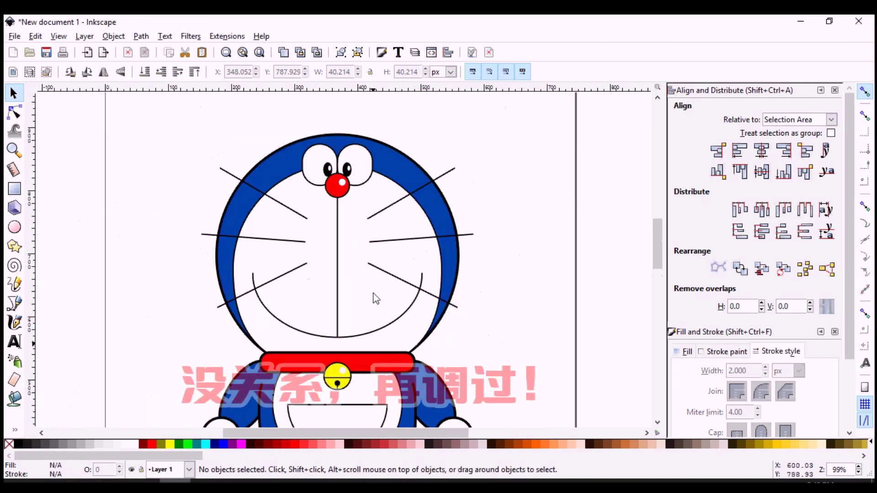
pyautogui.keyDown('ctrl'); pyautogui.scroll(1, 366, 320); pyautogui.keyUp('ctrl')
# - Shorten the nose line to end at the mouth, about 232.9 px
pyautogui.click(341, 337)
pyautogui.moveTo(341, 336); pyautogui.dragTo(352, 326)
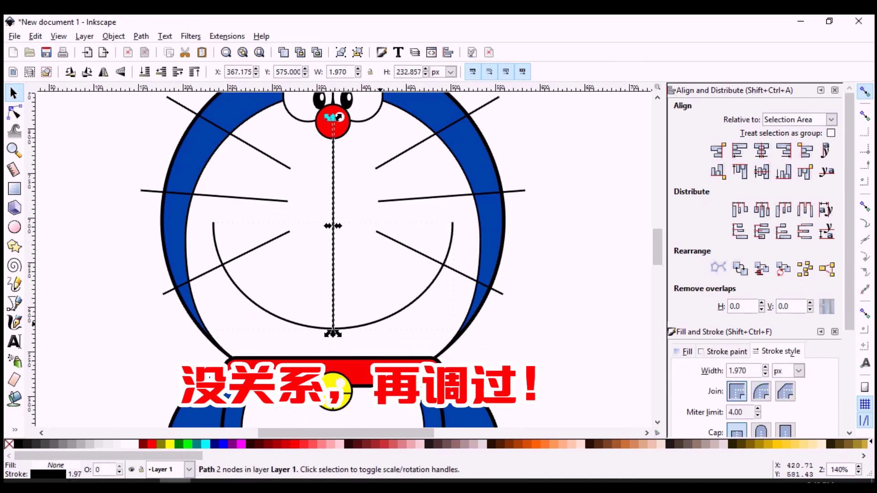
pyautogui.click(380, 336)
pyautogui.keyDown('ctrl'); pyautogui.scroll(1, 369, 295); pyautogui.keyUp('ctrl')
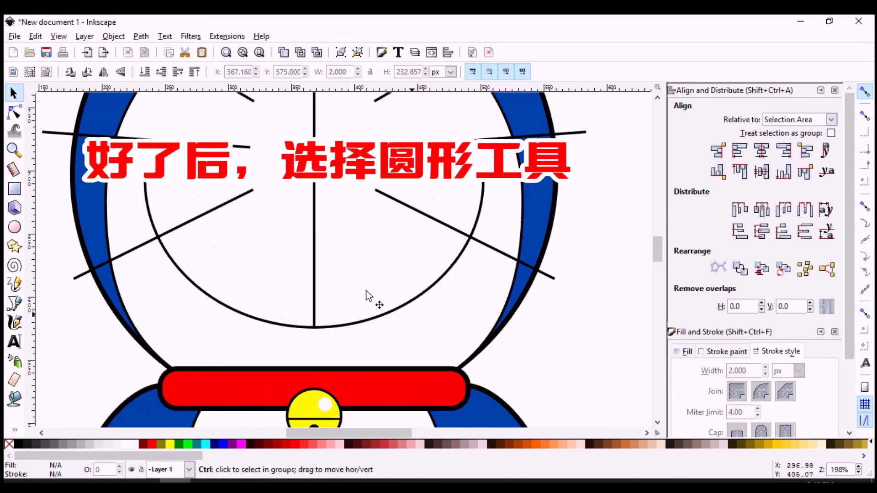
# - Draw a red circle with a black outline at the smile's right end
pyautogui.click(14, 227)
pyautogui.moveTo(383, 282); pyautogui.dragTo(441, 340)
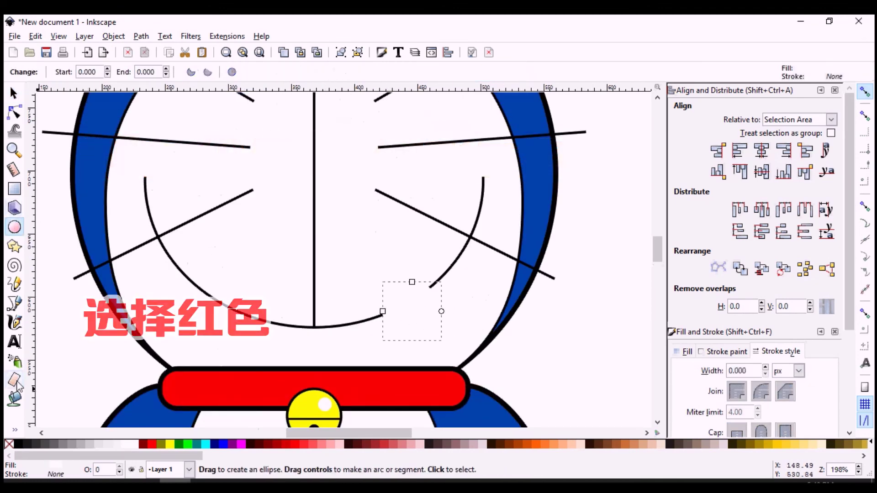
pyautogui.click(150, 443)
pyautogui.keyDown('shift'); pyautogui.click(20, 444); pyautogui.keyUp('shift')
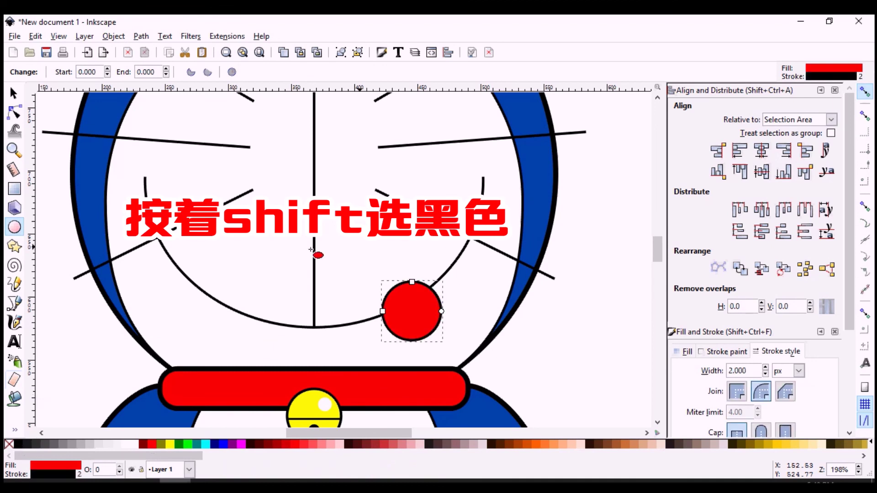
pyautogui.press('s')
pyautogui.click(443, 336)
pyautogui.moveTo(424, 327); pyautogui.dragTo(427, 321)
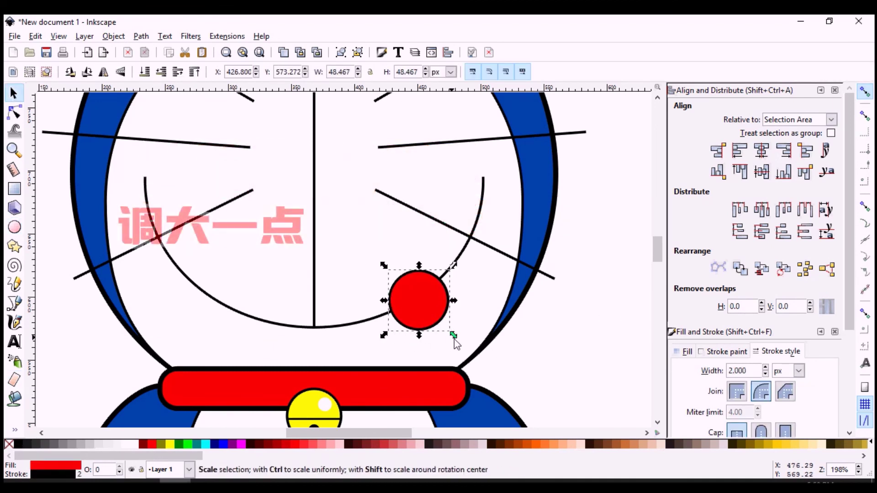
pyautogui.moveTo(462, 350); pyautogui.dragTo(431, 315)
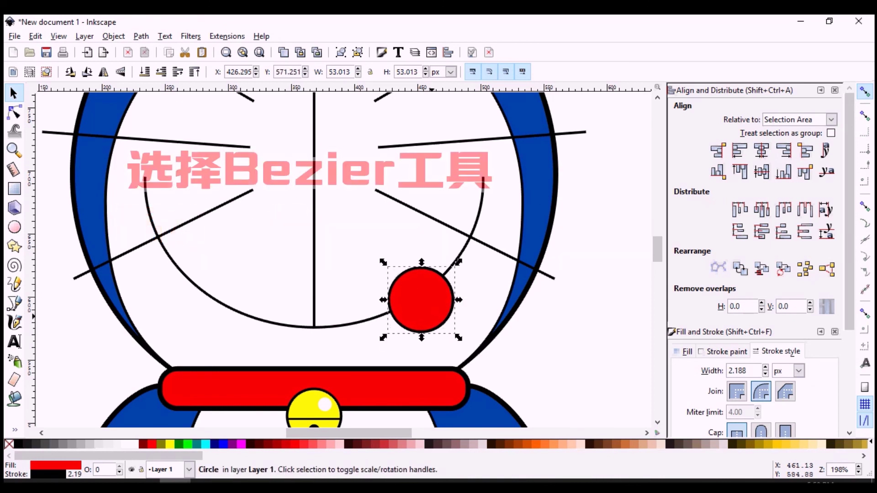
# - Draw a 2 px centre line inside the red tongue circle
pyautogui.click(21, 308)
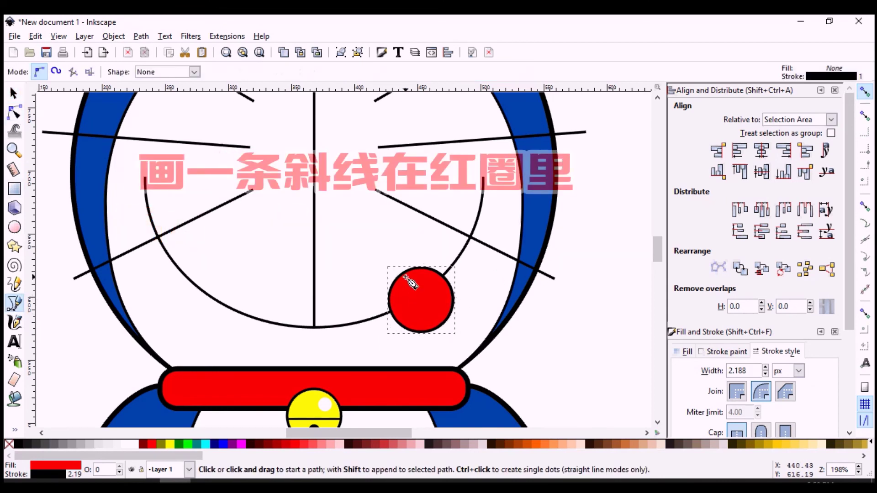
pyautogui.click(405, 275)
pyautogui.click(434, 331)
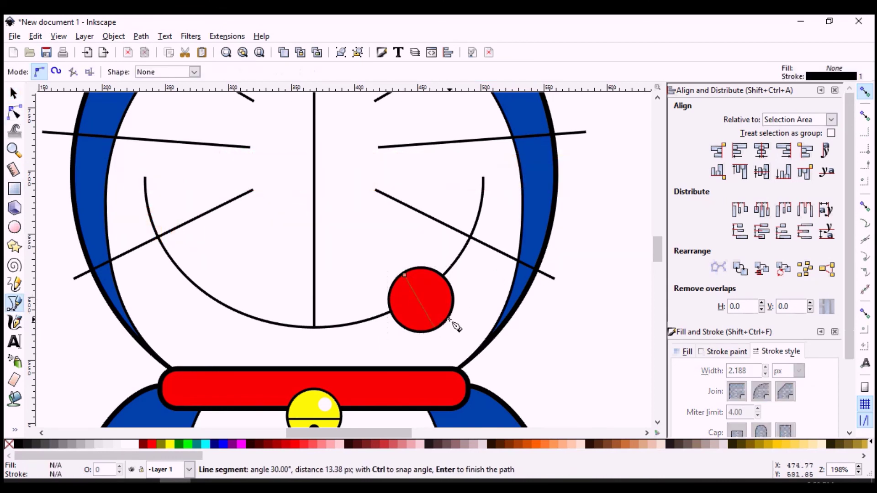
pyautogui.press('Return')
pyautogui.click(14, 95)
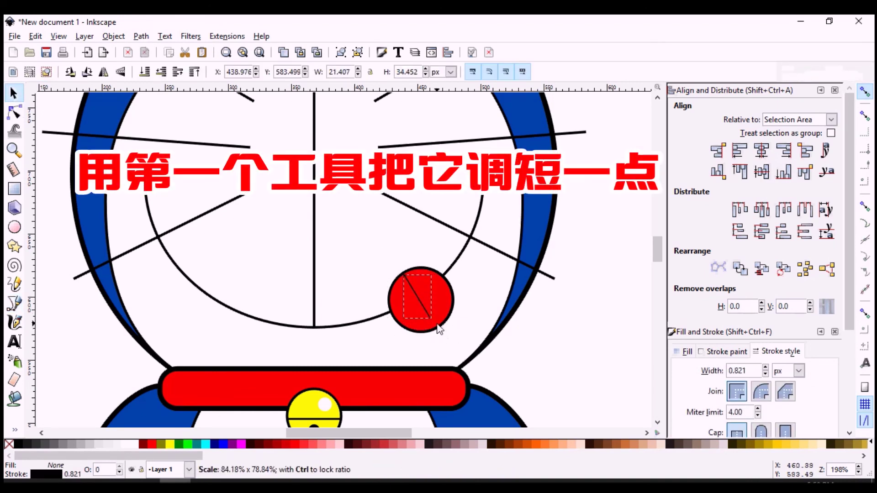
pyautogui.moveTo(440, 327); pyautogui.dragTo(438, 329)
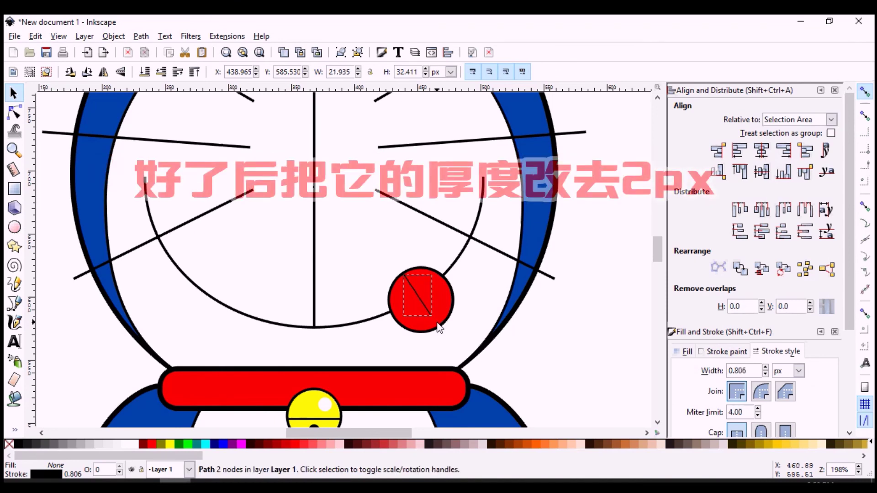
pyautogui.press('BackSpace')
pyautogui.press('BackSpace')
pyautogui.press('BackSpace')
pyautogui.write('2')
pyautogui.press('Return')
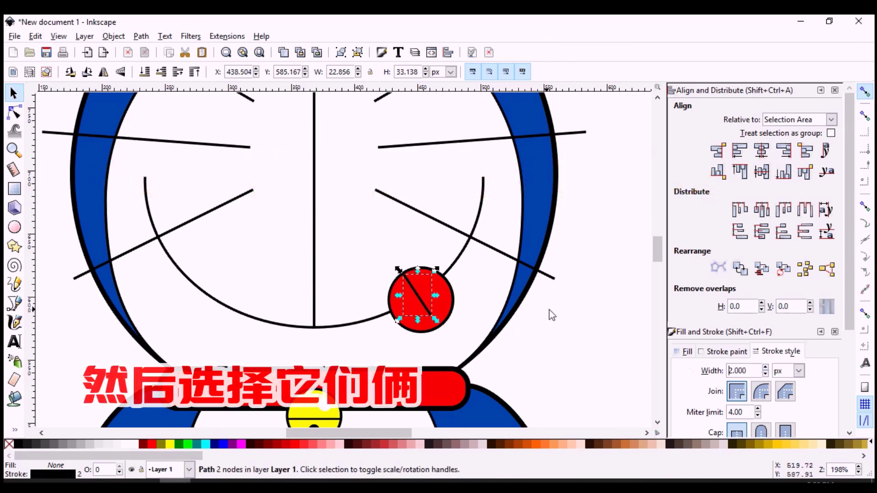
pyautogui.press('Escape')
# - Group the circle and line, then send the tongue behind the mouth curve
pyautogui.click(431, 298)
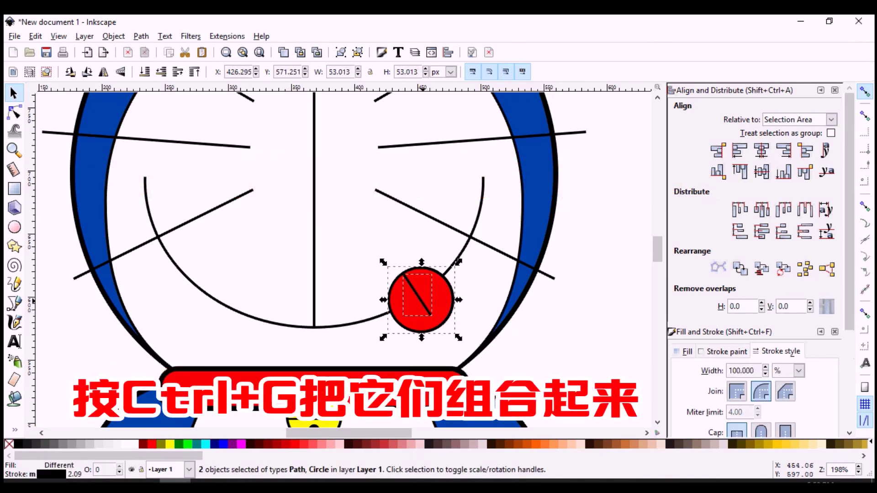
pyautogui.hotkey('ctrl', 'g')
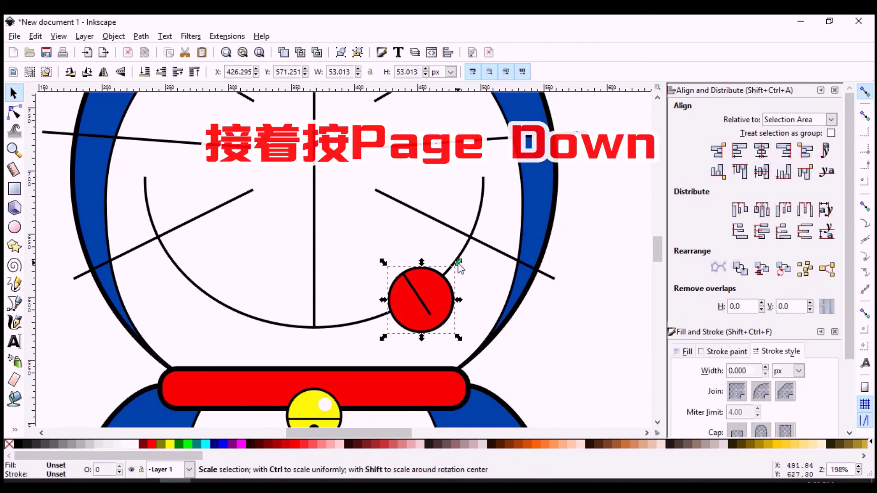
pyautogui.press('pagedown')
pyautogui.press('pagedown')
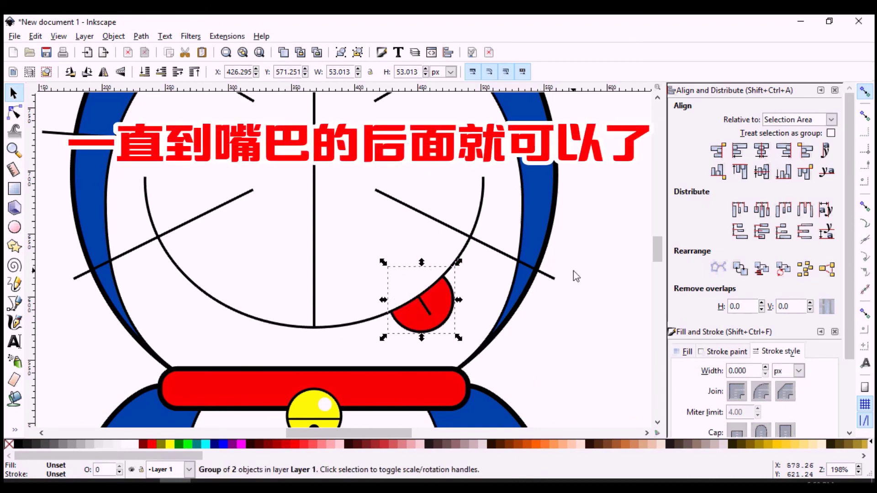
pyautogui.click(576, 276)
pyautogui.scroll(-3, 429, 352)
pyautogui.scroll(-2, 413, 328)
pyautogui.scroll(1, 388, 318)
pyautogui.scroll(1, 411, 297)
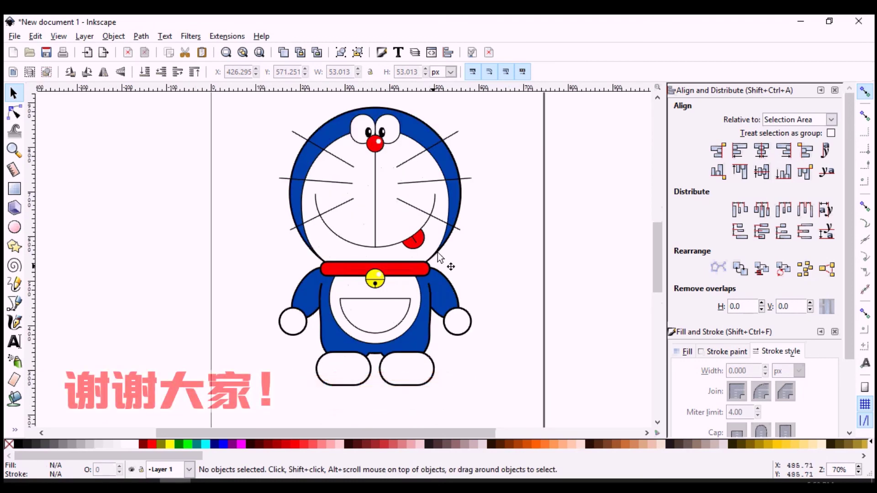